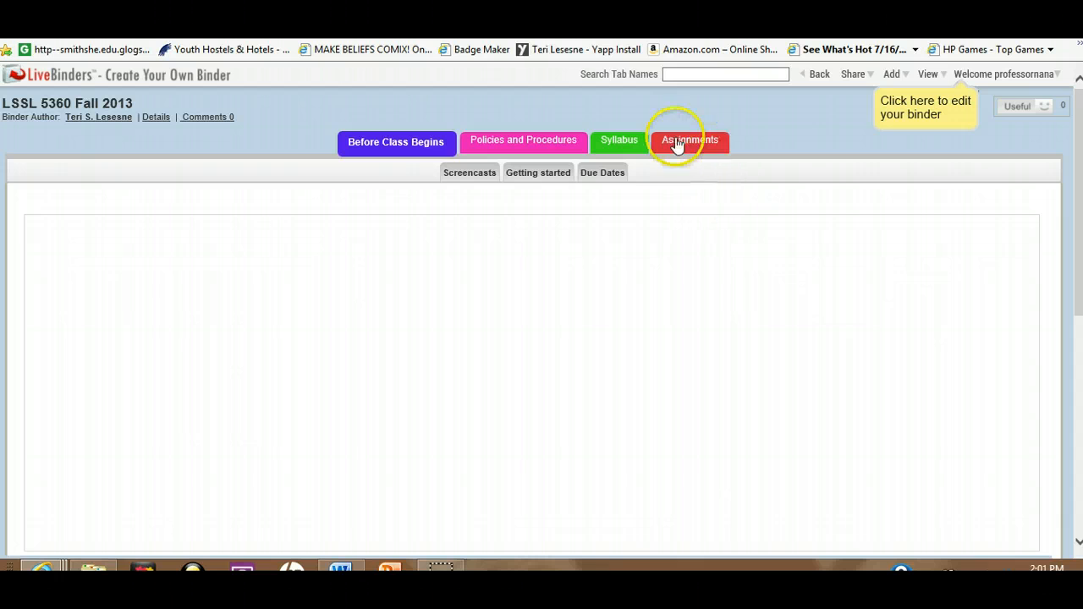
- Open BLOGGING THE REQUIRED BOOKS.docx from the binder's Blogging Required Books assignment and switch to it in Word
click(681, 142)
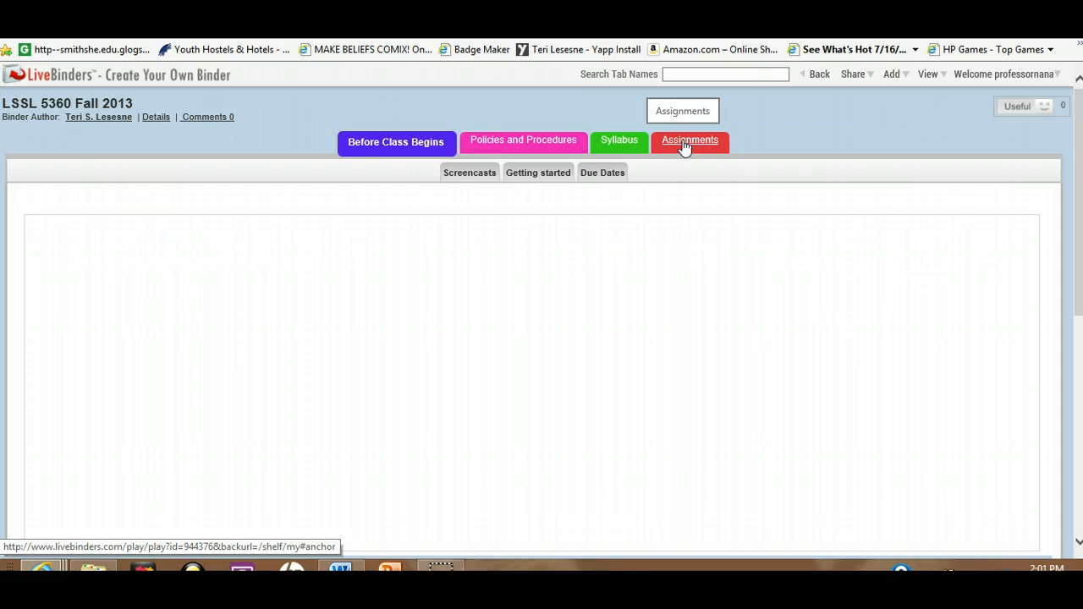
click(686, 144)
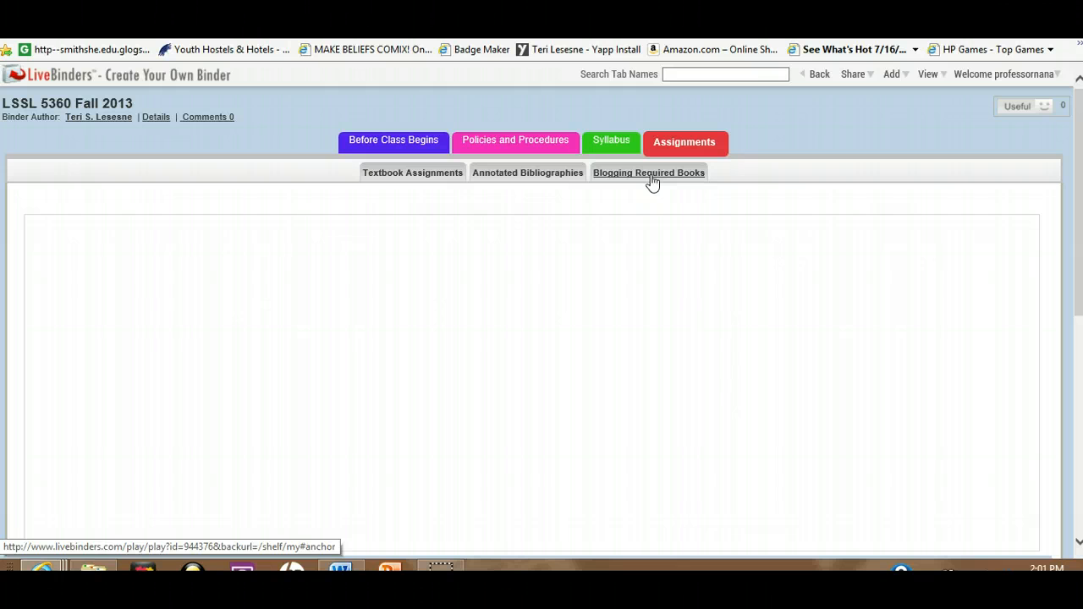
click(650, 174)
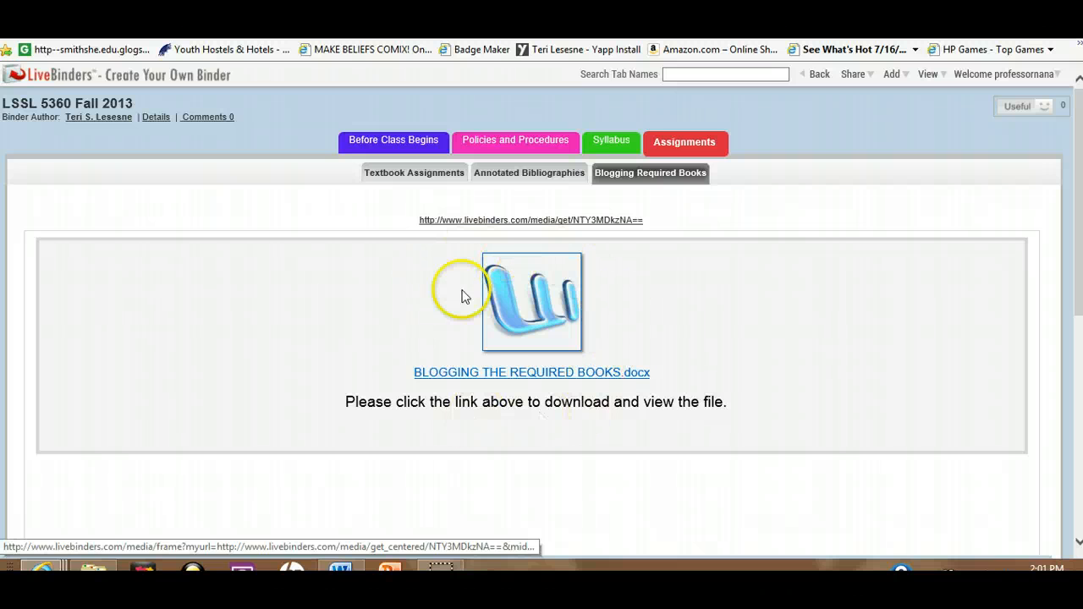
click(559, 375)
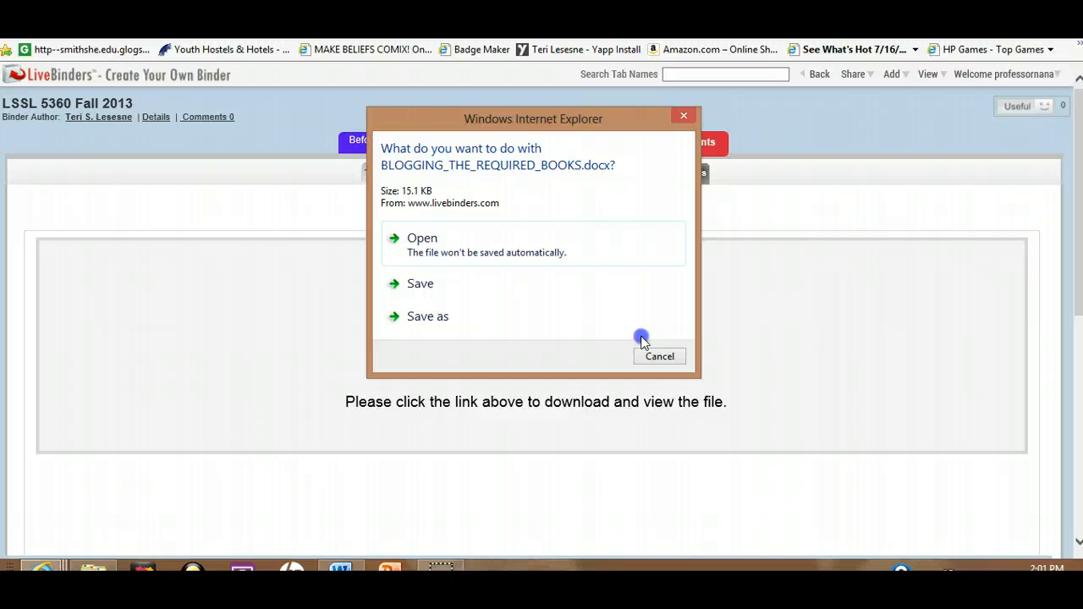
click(428, 239)
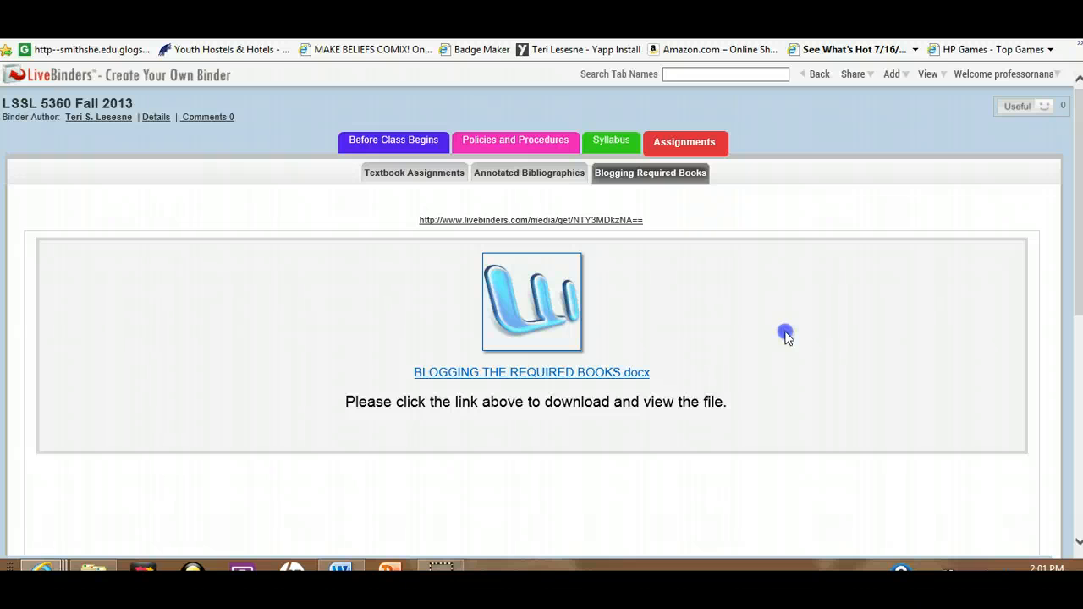
click(339, 567)
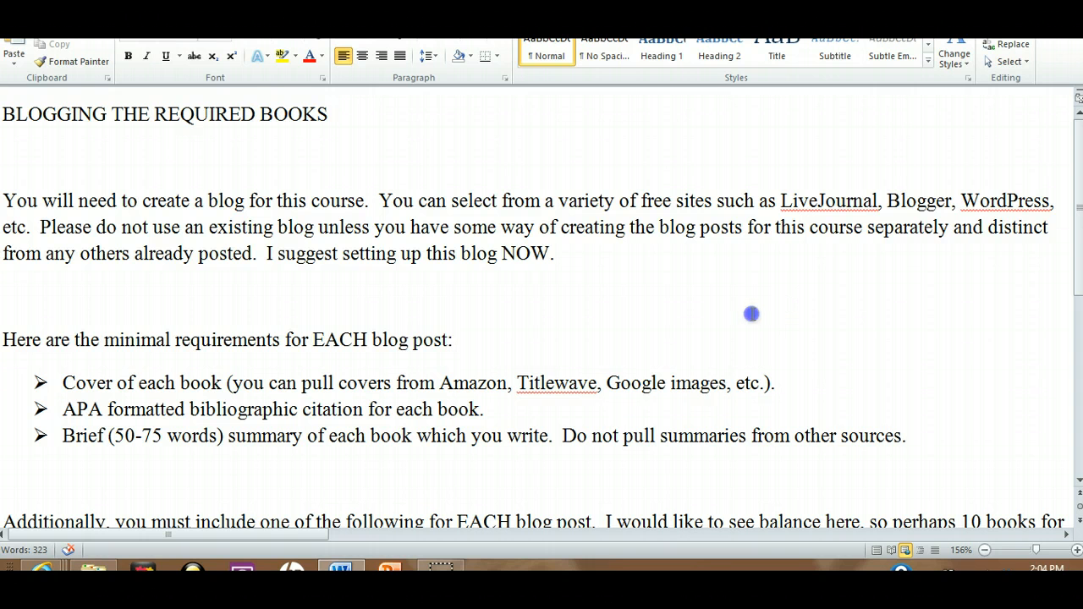
- Review the minimal requirements for each blog post, highlighting "Cover of each book" and "Titlewave" as cover source
scroll(851, 364, down, 2)
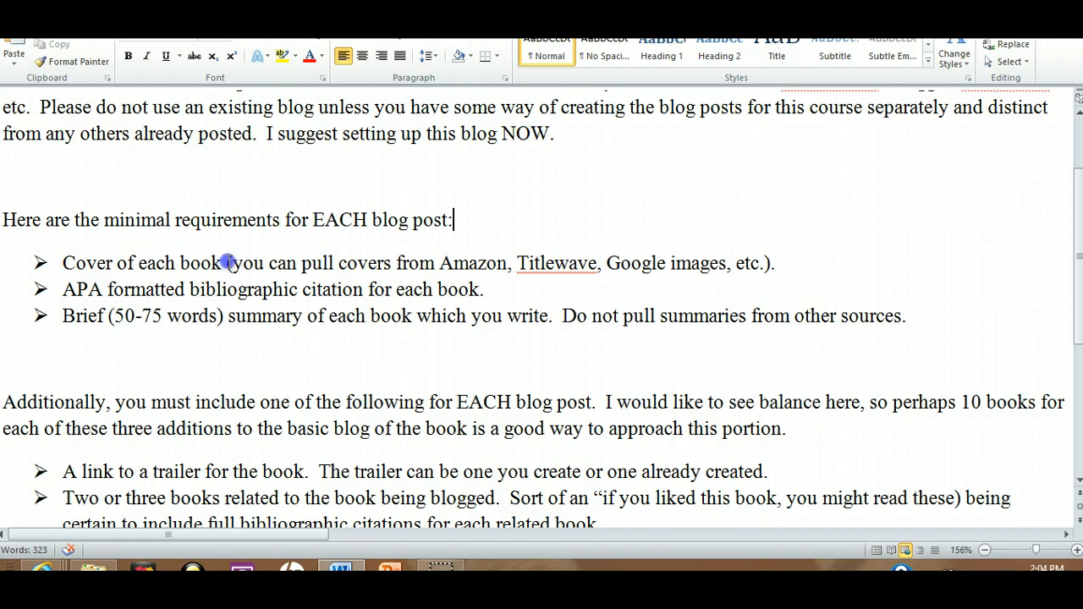
drag(223, 262, 83, 256)
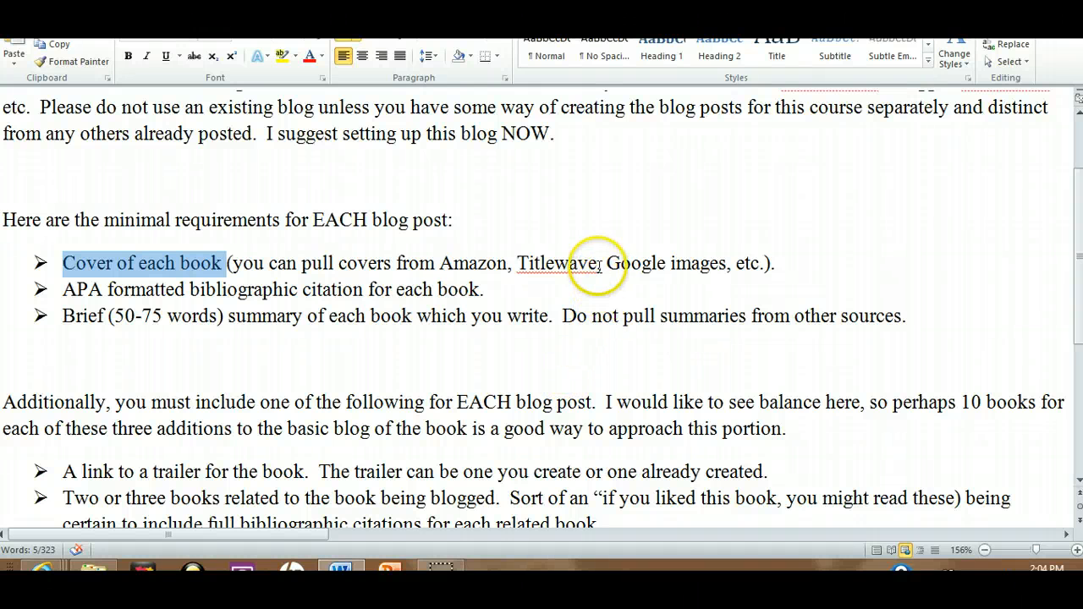
drag(602, 266, 518, 265)
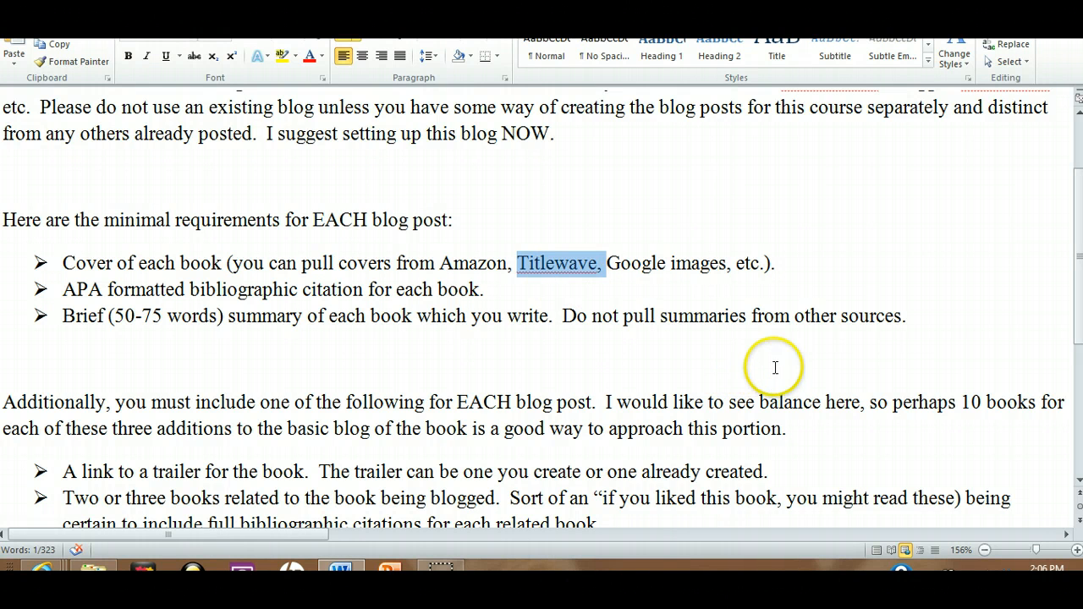
scroll(813, 372, down, 1)
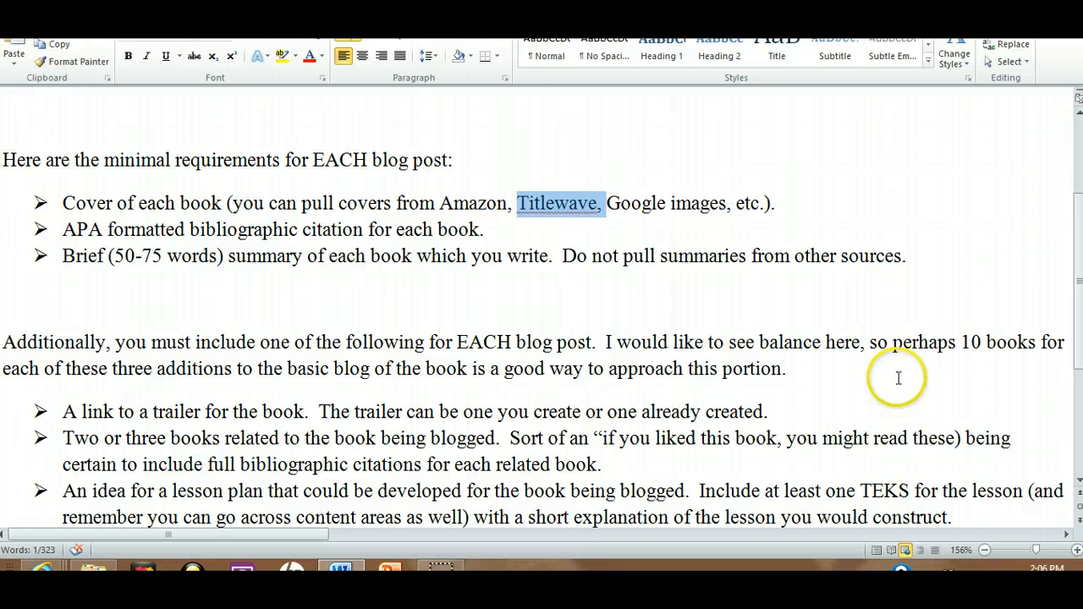
scroll(898, 379, down, 1)
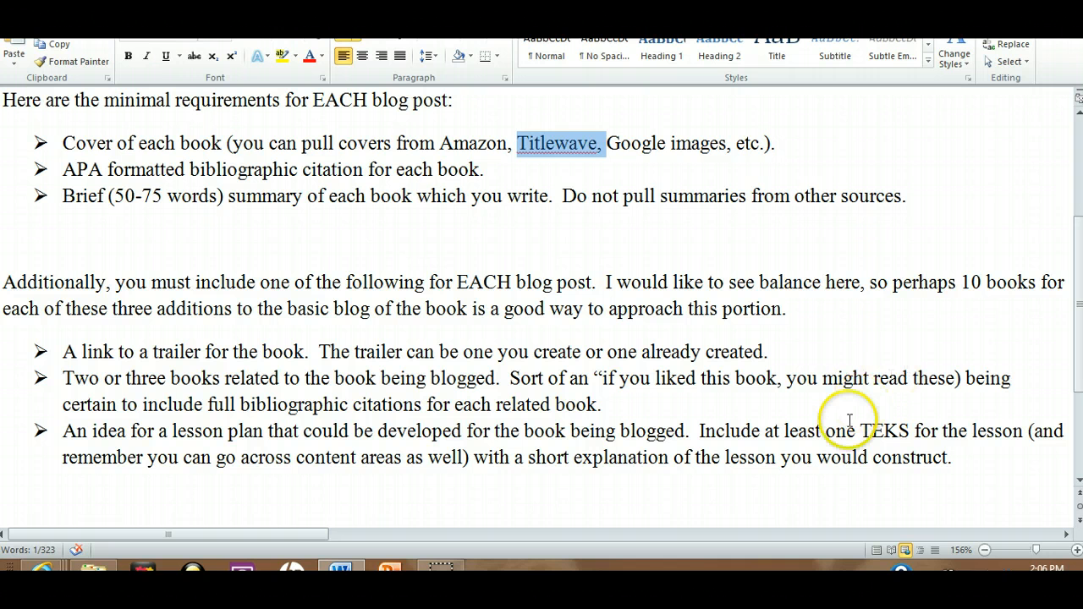
drag(940, 431, 63, 350)
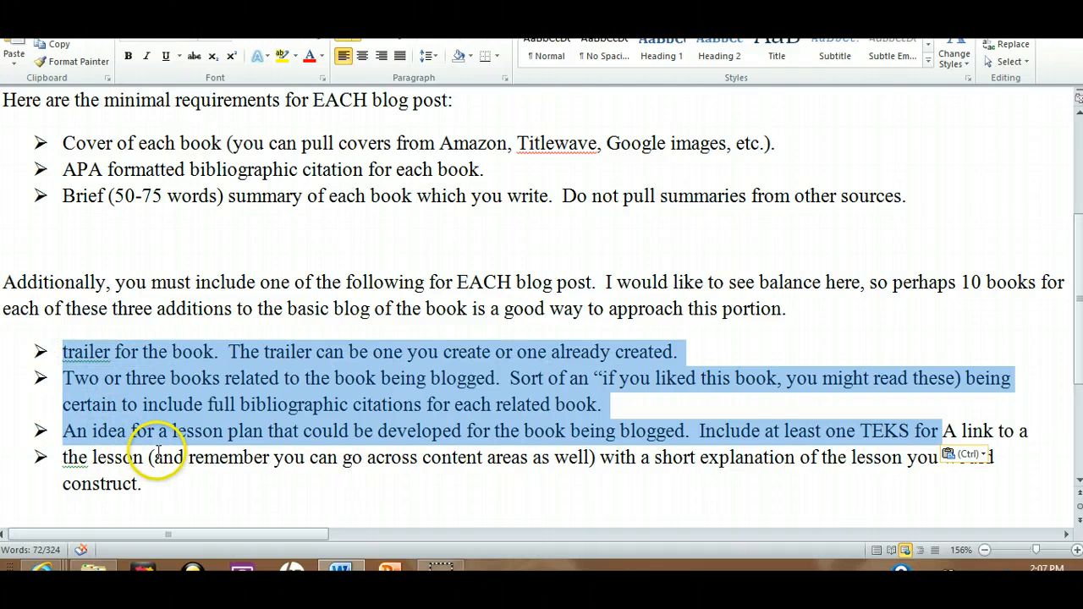
key(ctrl+z)
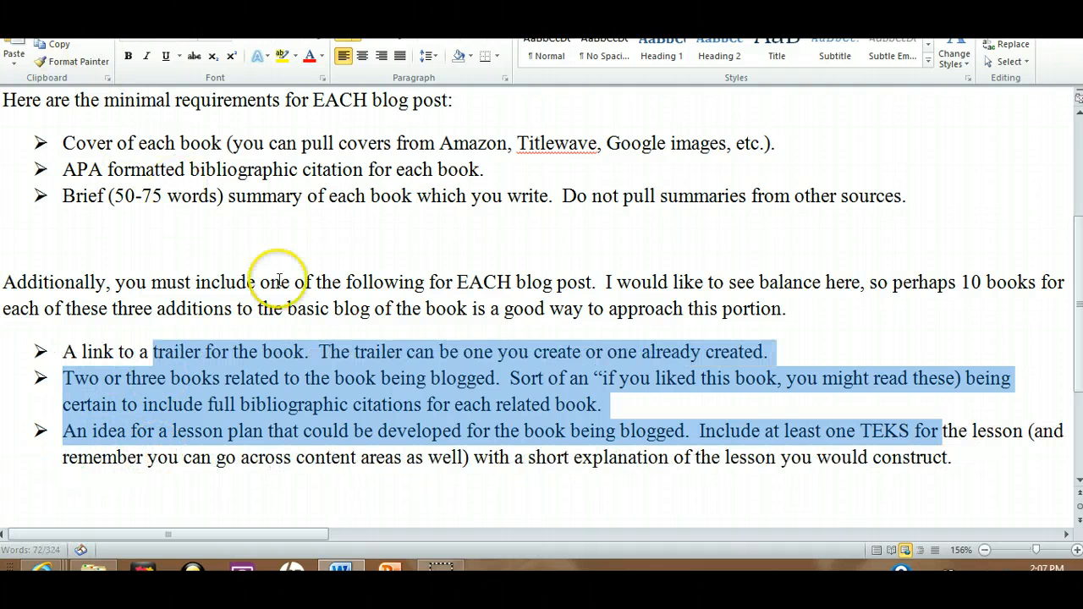
click(525, 453)
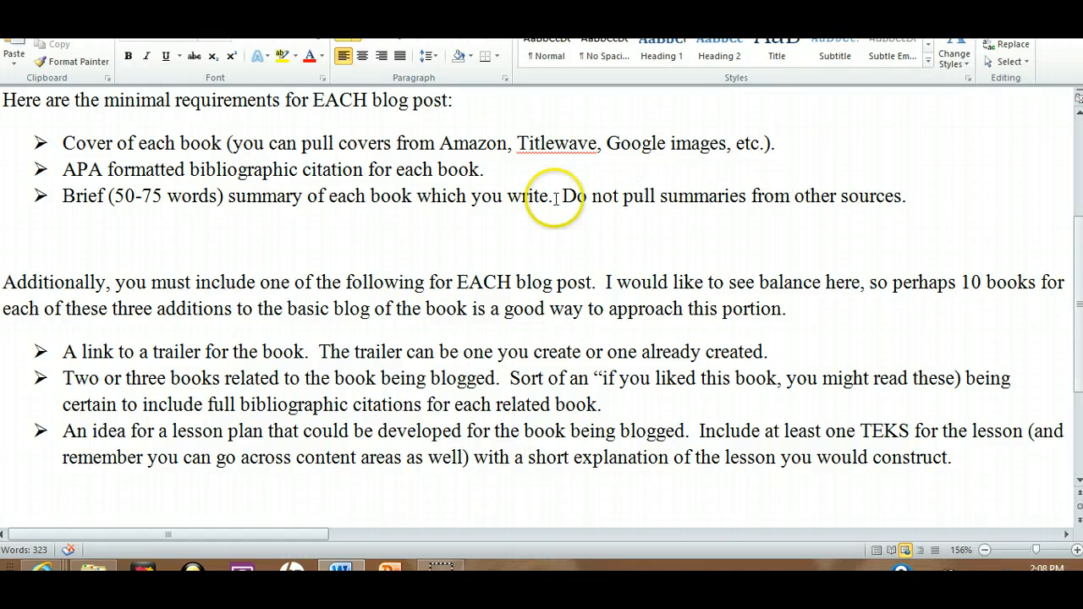
- Review the assignment document, highlighting "TEKS", "Blogger" and the three minimal requirements, through to the closing submission instructions
drag(910, 431, 861, 431)
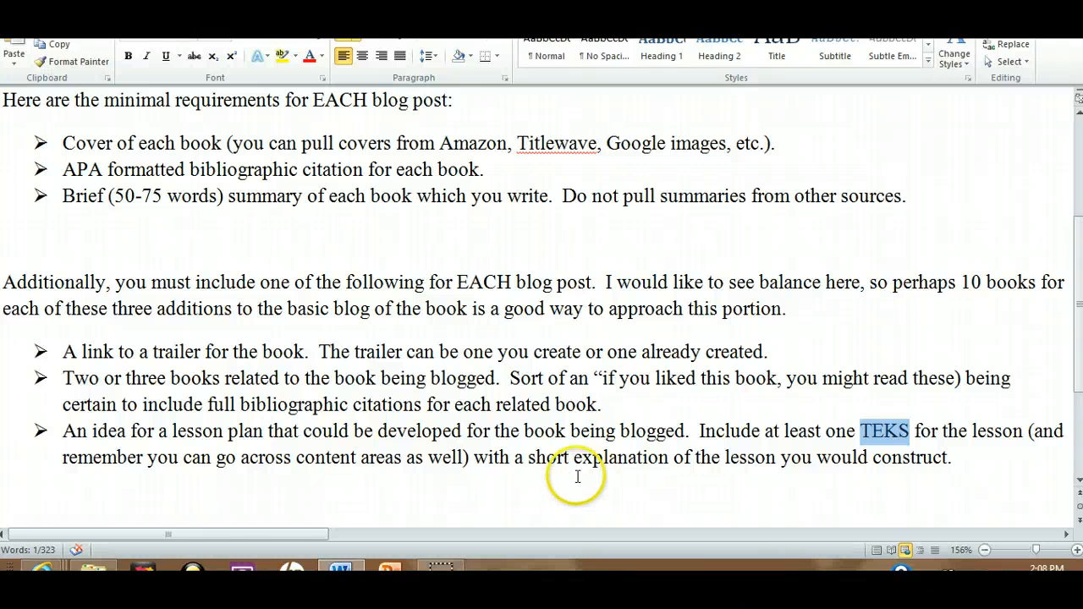
scroll(576, 476, up, 3)
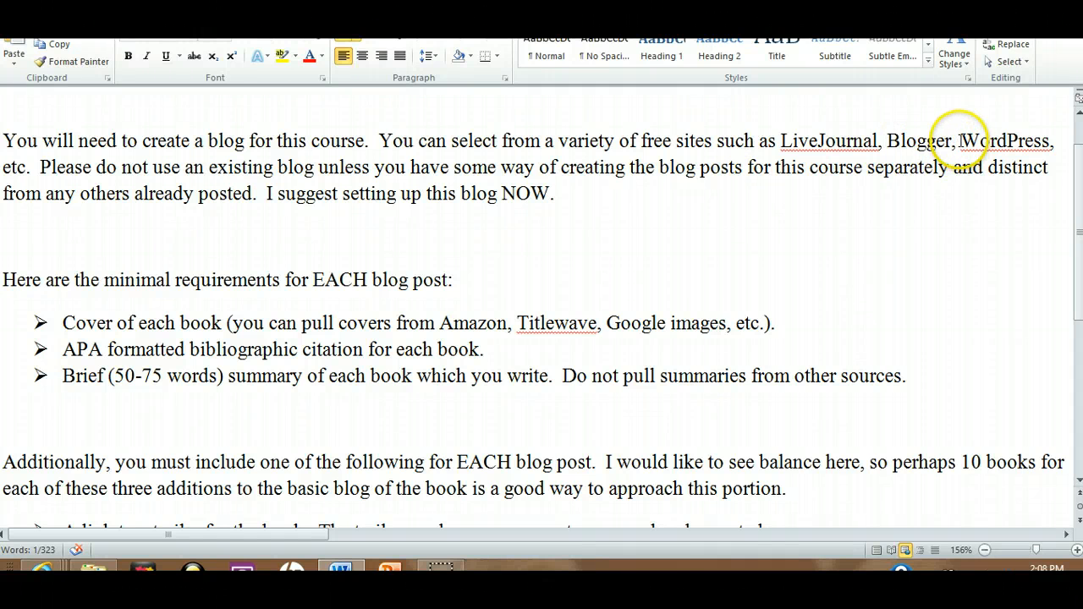
drag(958, 146, 901, 142)
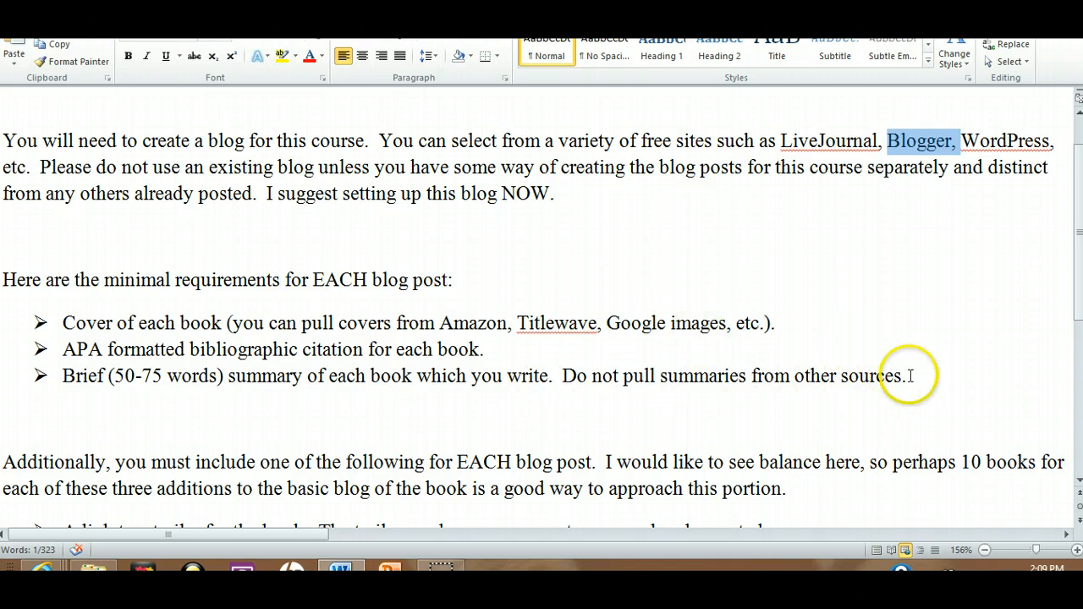
drag(906, 376, 74, 316)
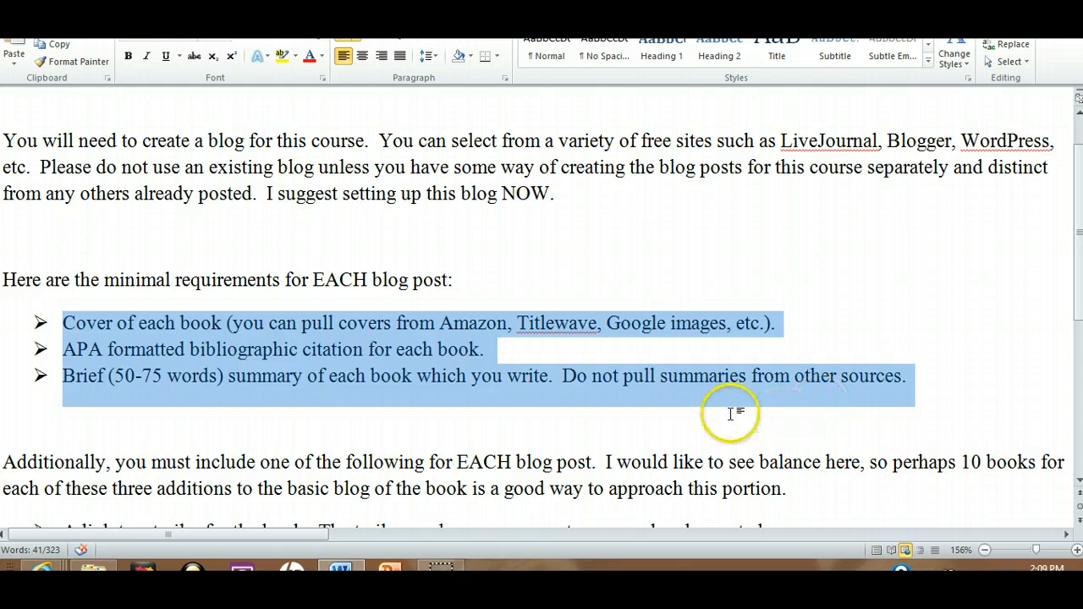
scroll(728, 411, down, 2)
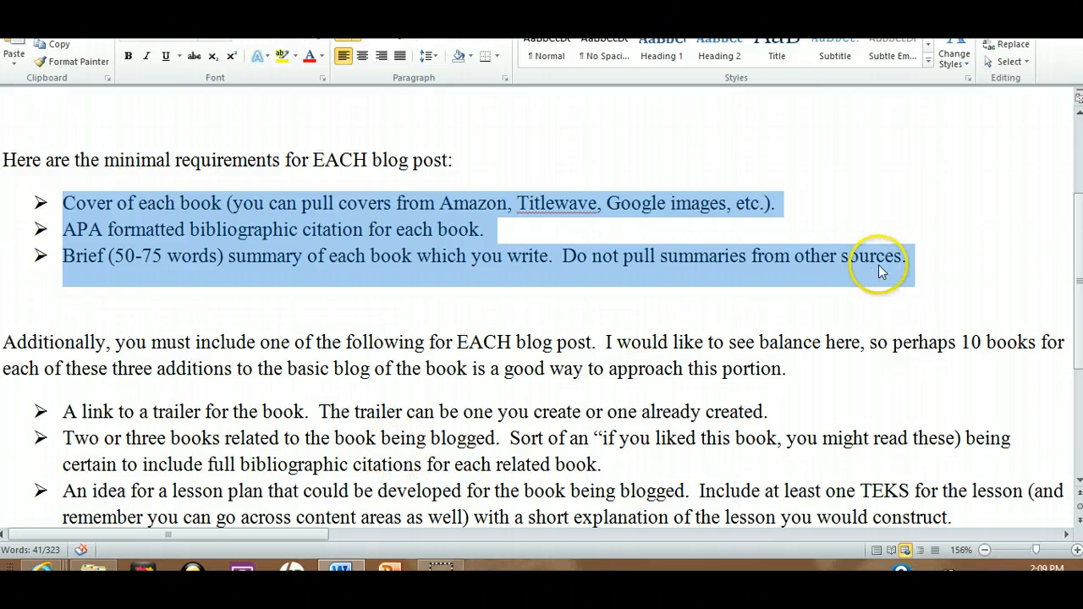
click(965, 215)
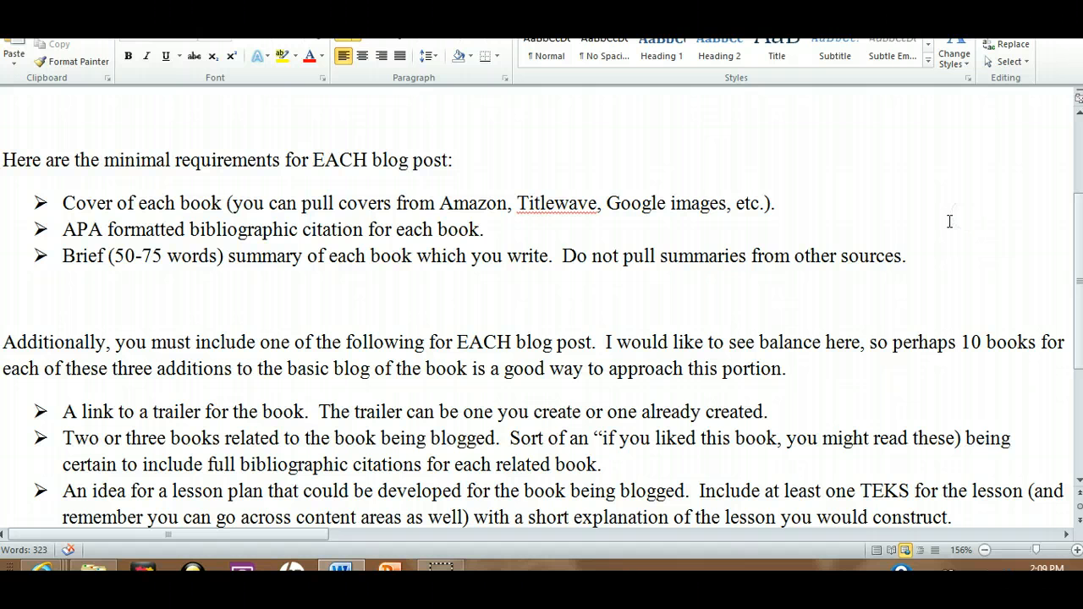
scroll(897, 300, down, 2)
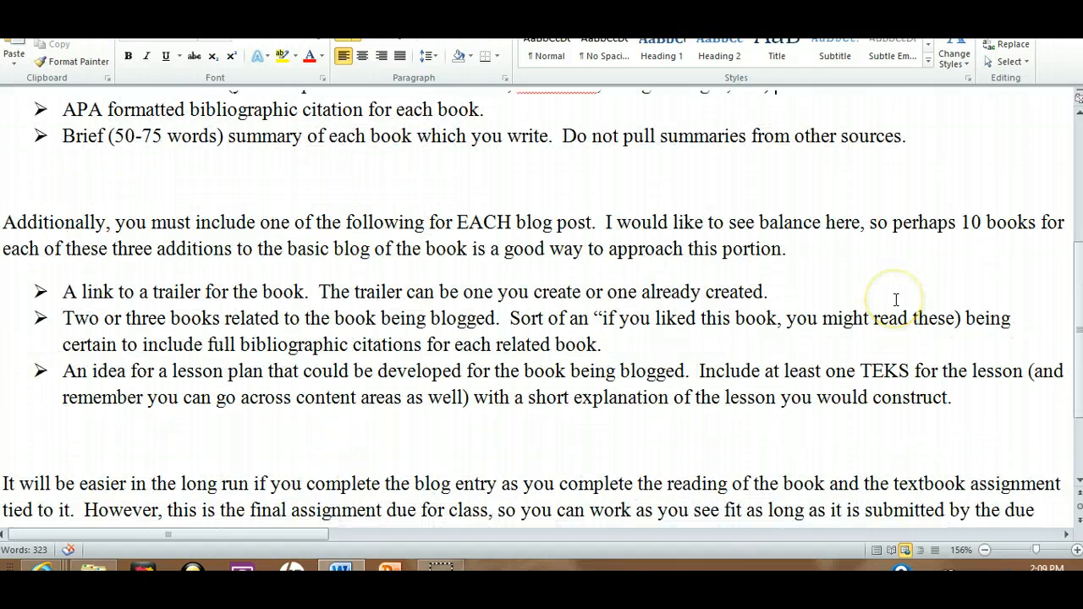
scroll(896, 300, down, 1)
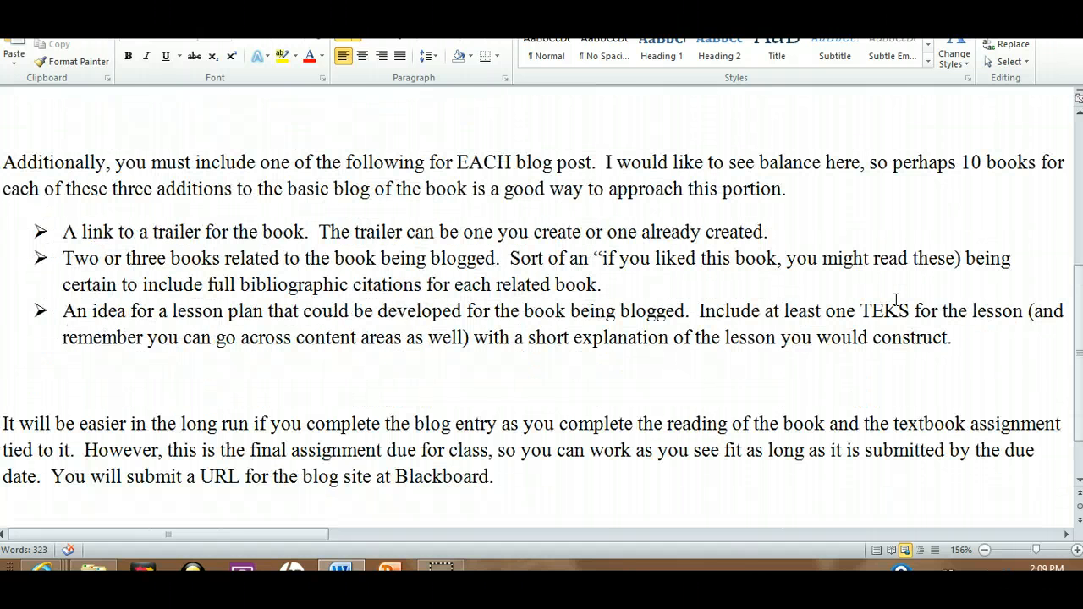
- Leave the Word document, return to the browser and bring up the Blogger dashboard
click(890, 307)
click(883, 327)
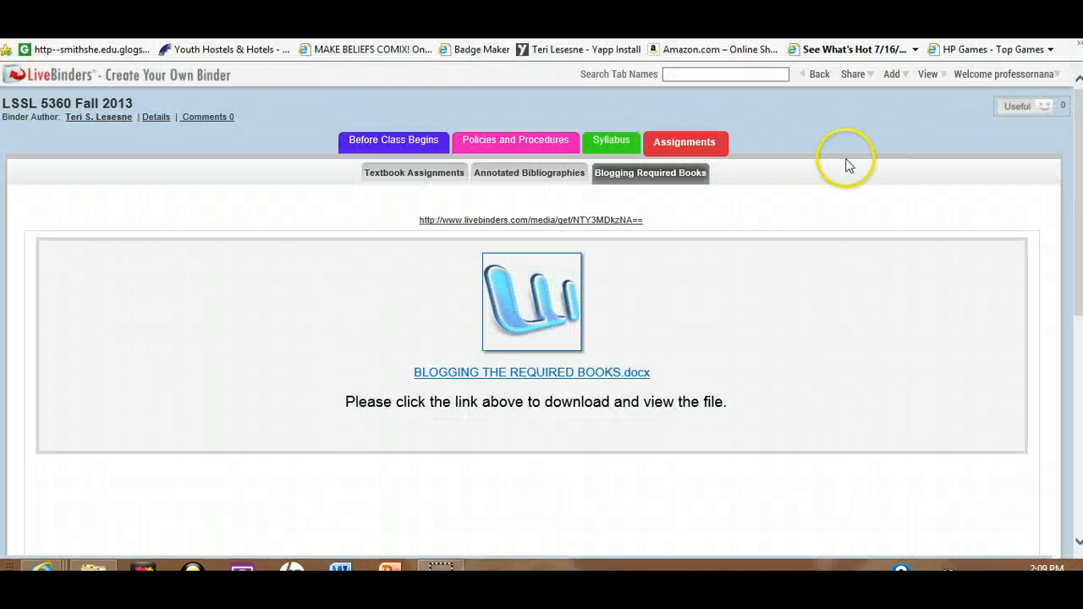
click(715, 303)
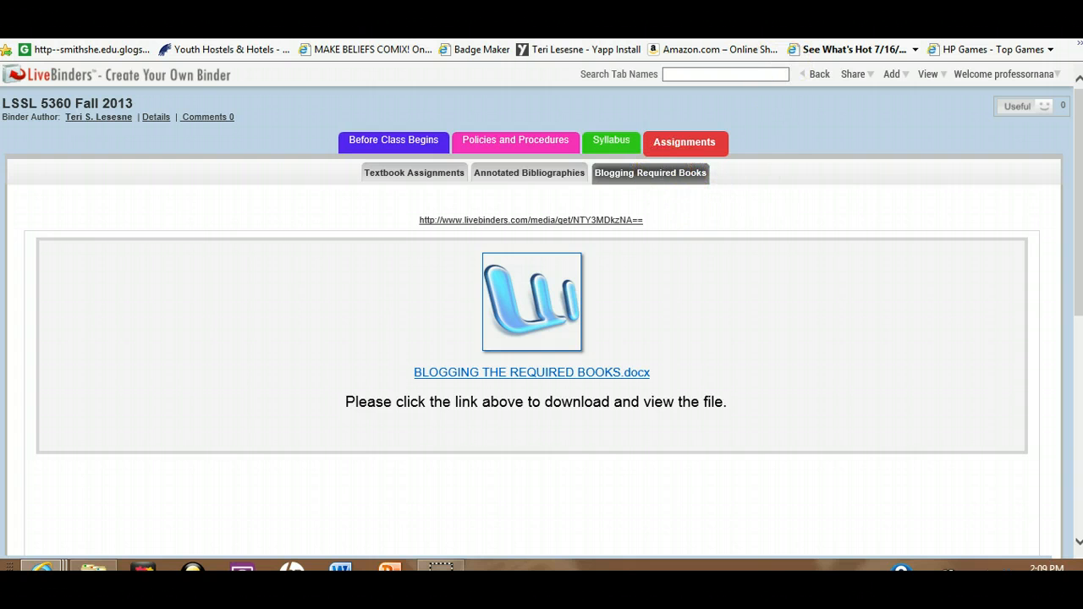
click(850, 49)
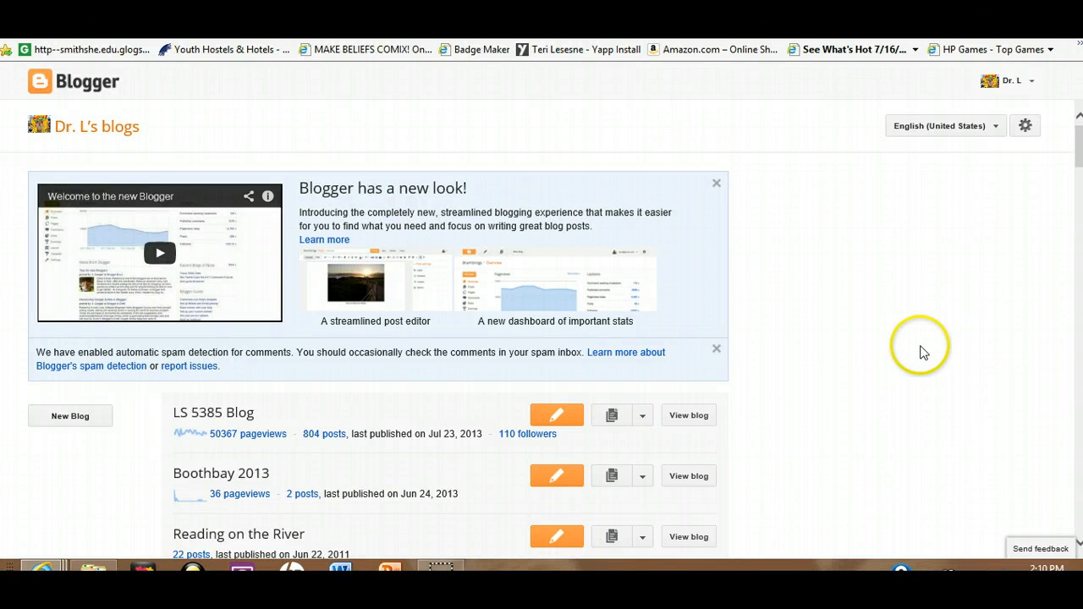
- Examine the Blogger dashboard's own blogs and the book posts in its reading list, and return to its start
scroll(924, 354, down, 3)
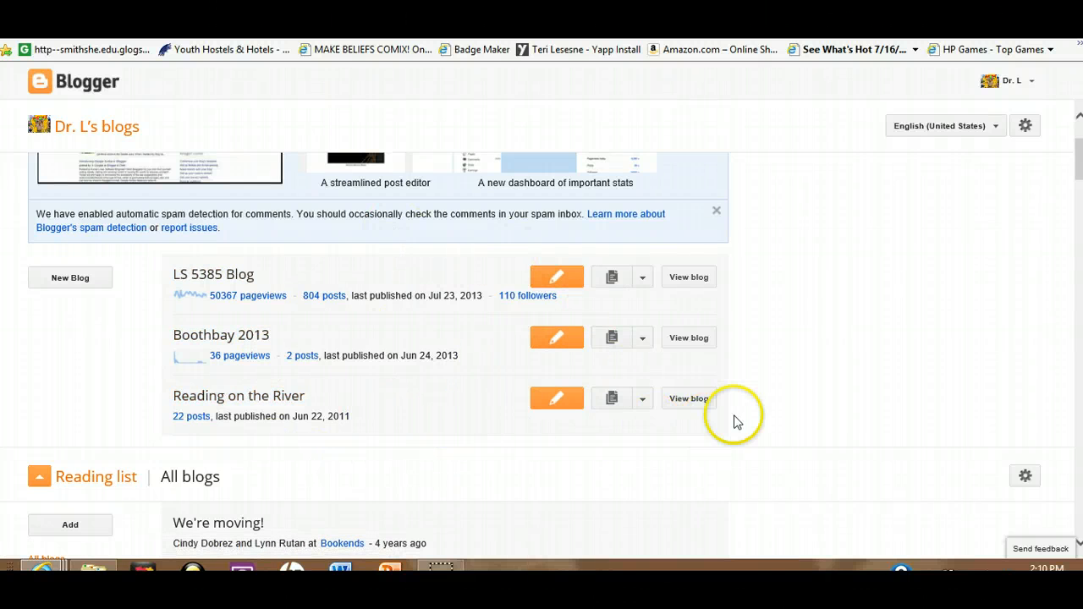
scroll(744, 419, down, 3)
scroll(752, 417, down, 7)
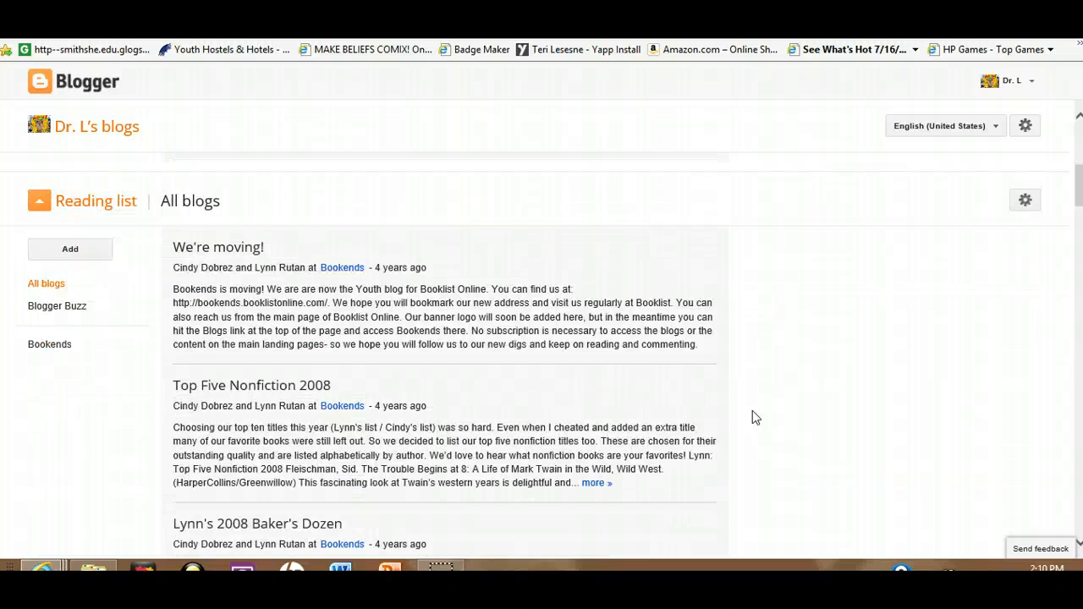
scroll(756, 418, down, 7)
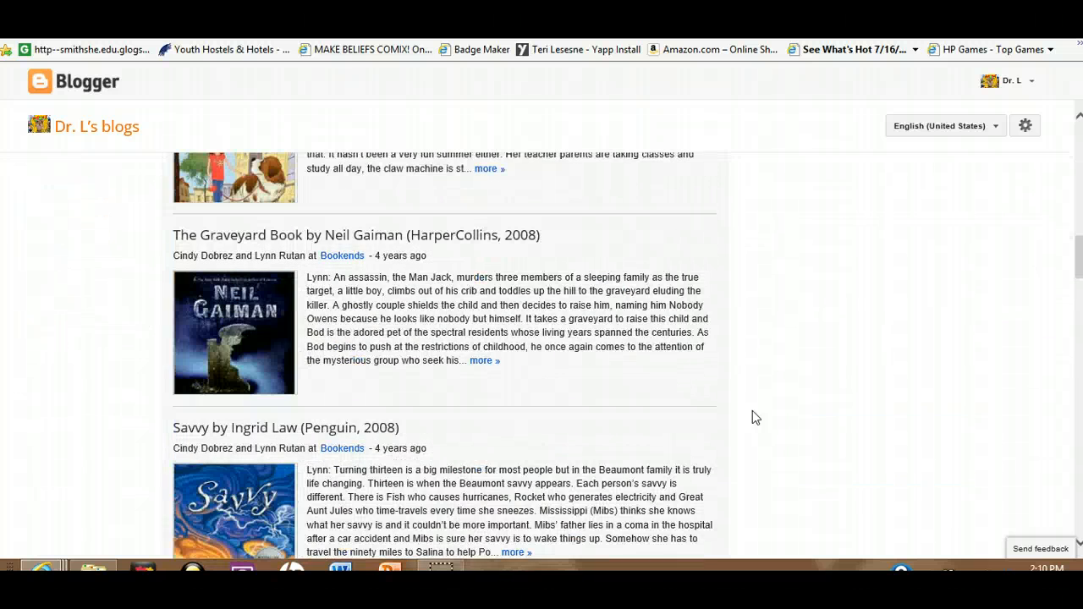
scroll(755, 417, down, 3)
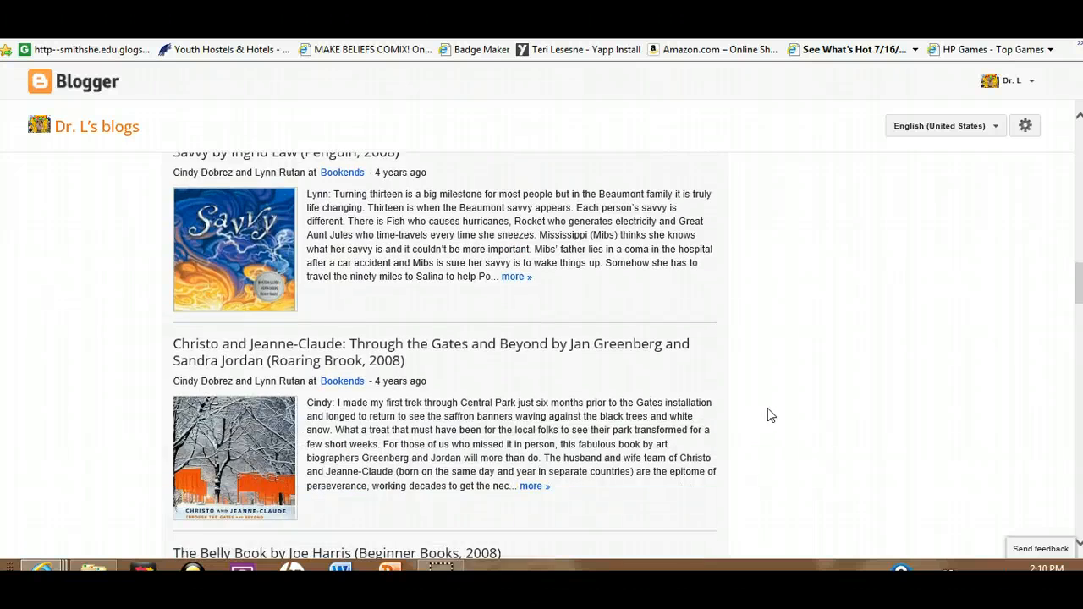
scroll(768, 413, down, 2)
scroll(771, 411, down, 2)
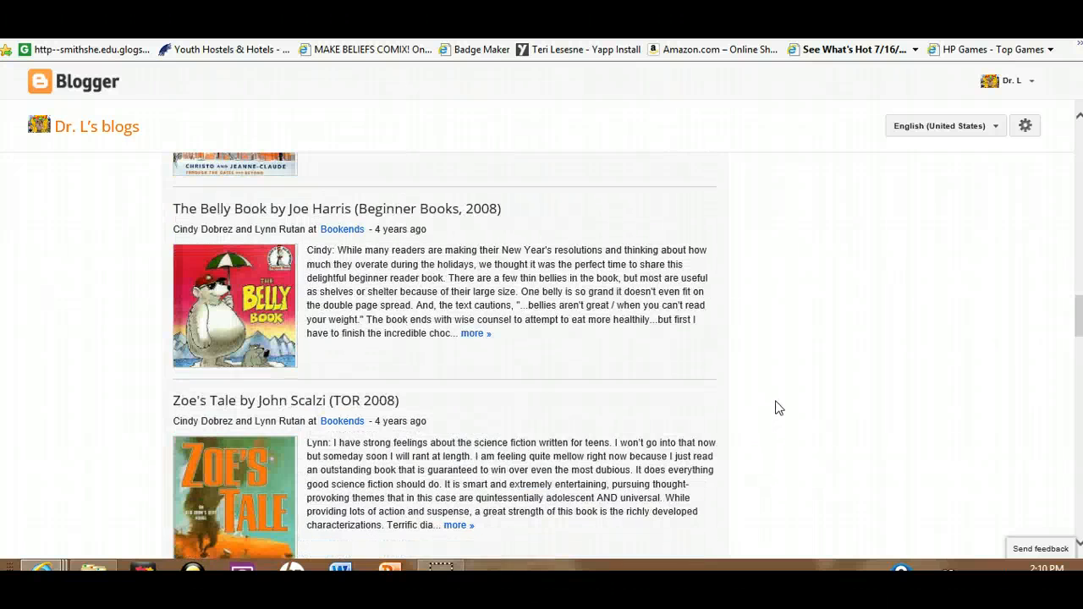
scroll(775, 410, up, 20)
scroll(775, 407, up, 3)
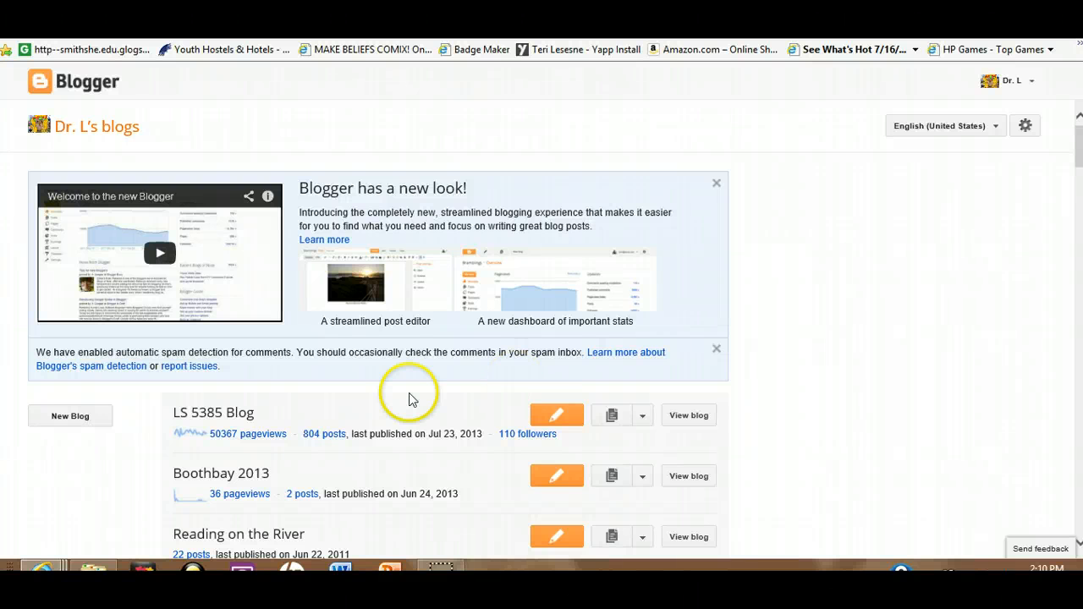
- Start a new blog and title it "LSSL 5360 Fall 2013 Blog"
click(71, 417)
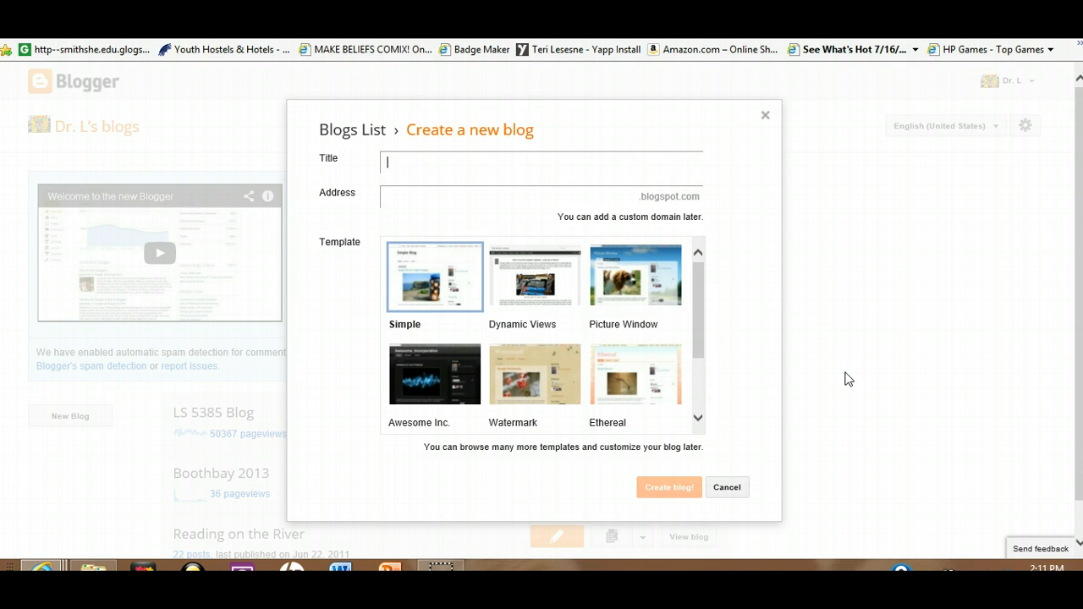
click(829, 380)
text(LSSL 5360 Fall )
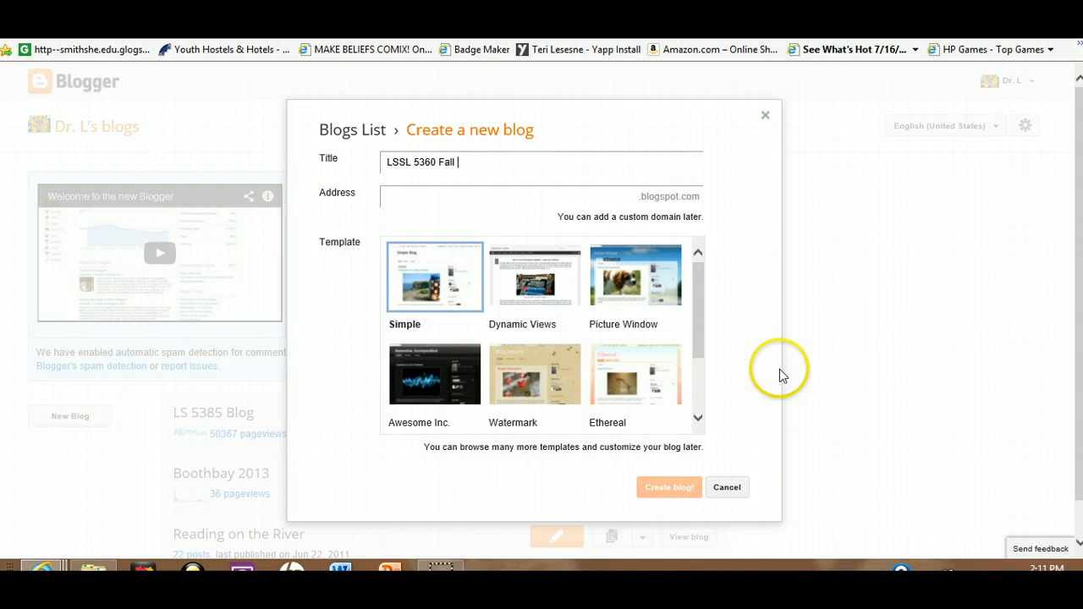
text(2013 Blog)
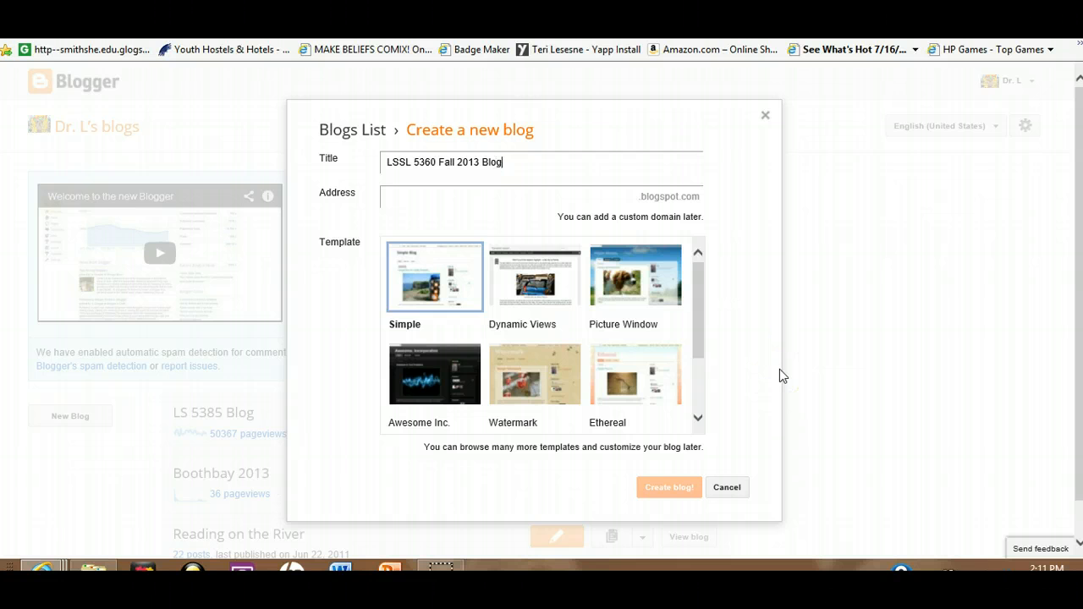
- Try "LSSL 5360 Fall 2013" as the new blog's blogspot address
click(606, 200)
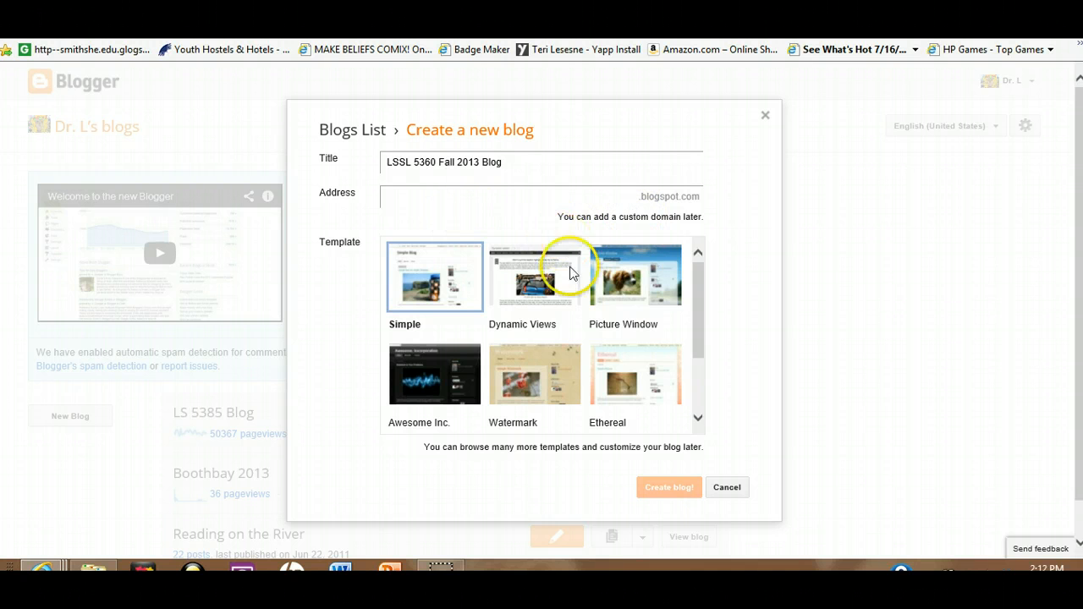
click(516, 162)
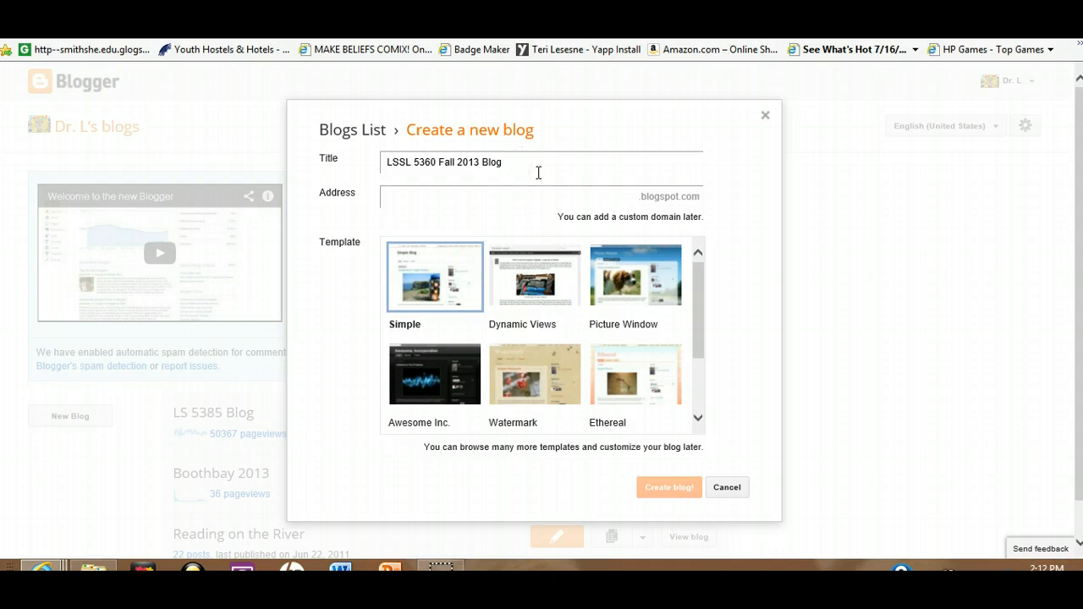
click(641, 246)
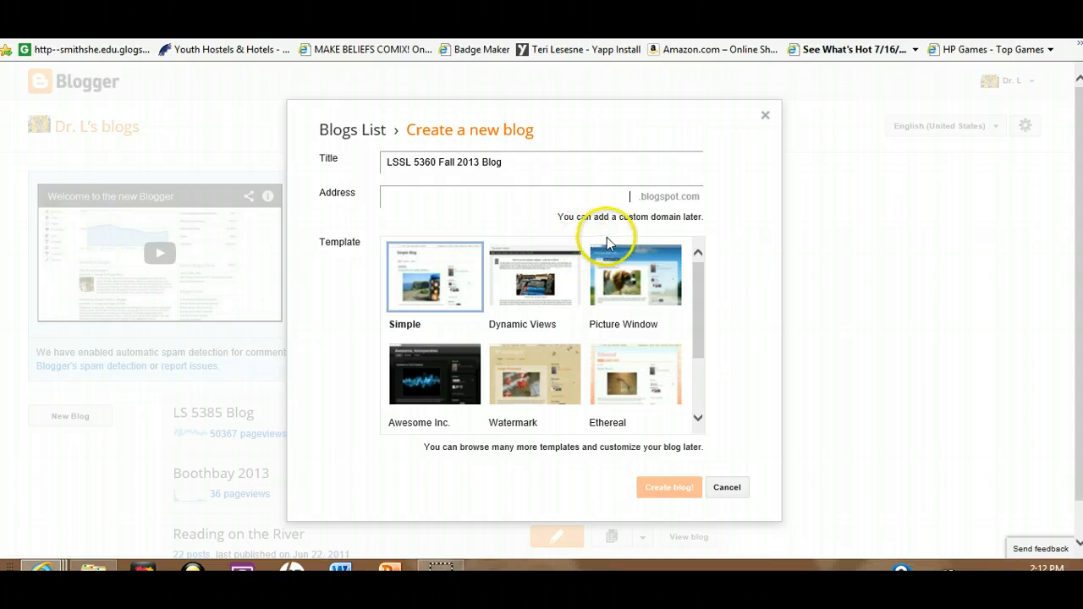
text(LSSL)
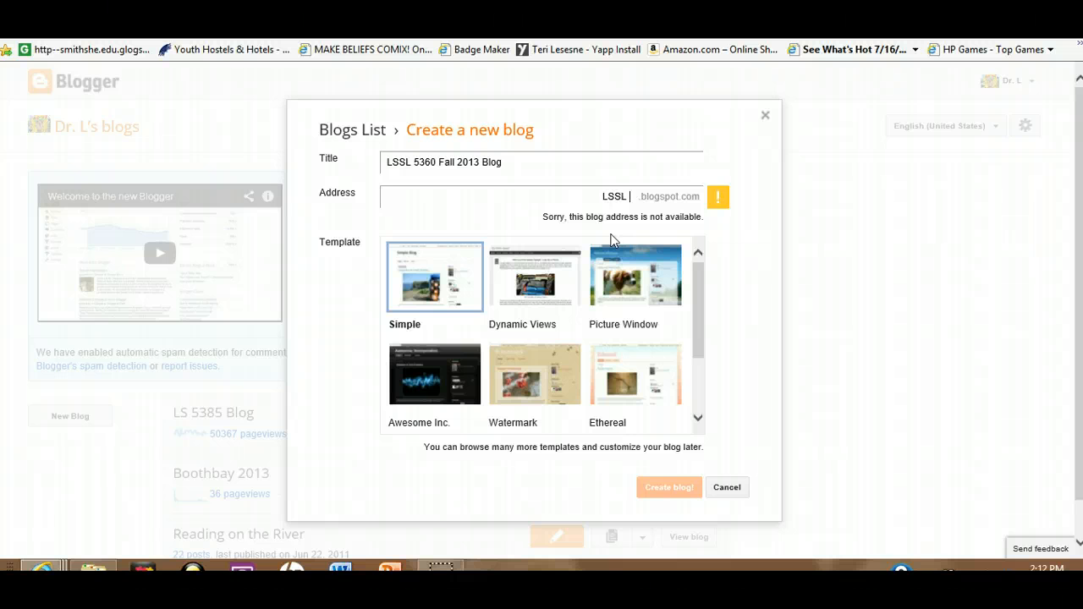
text( 5360 Fall 2013)
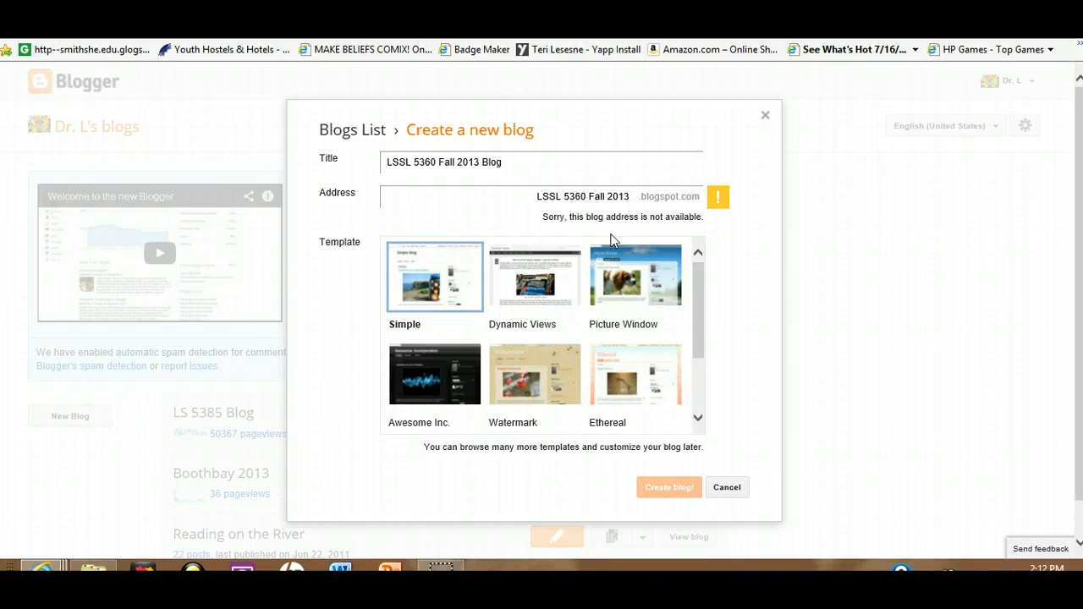
- Replace the new blog's blogspot address with "LSSL5360blog"
key(BackSpace)
key(BackSpace)
key(BackSpace)
key(BackSpace)
key(BackSpace)
key(BackSpace)
key(BackSpace)
key(BackSpace)
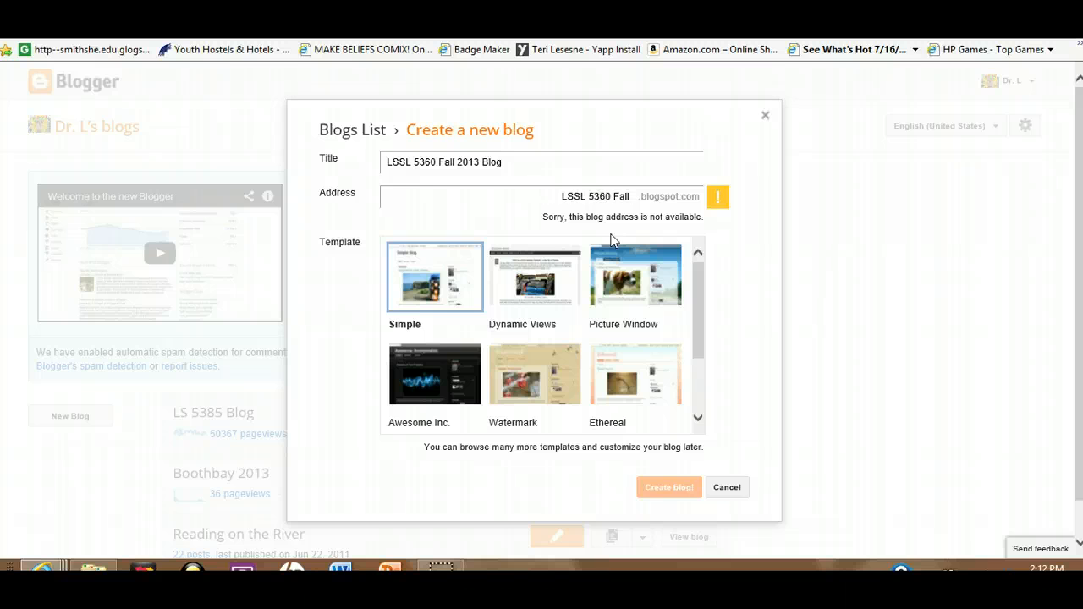
key(BackSpace)
key(BackSpace)
key(BackSpace)
key(BackSpace)
key(BackSpace)
key(BackSpace)
key(BackSpace)
key(BackSpace)
key(BackSpace)
key(BackSpace)
key(BackSpace)
text(Children's)
key(BackSpace)
key(BackSpace)
key(BackSpace)
key(BackSpace)
key(BackSpace)
key(BackSpace)
key(BackSpace)
key(BackSpace)
key(BackSpace)
key(BackSpace)
text(Look)
key(BackSpace)
key(BackSpace)
key(BackSpace)
key(BackSpace)
text(Lesesne)
key(BackSpace)
key(BackSpace)
key(BackSpace)
key(BackSpace)
key(BackSpace)
key(BackSpace)
key(BackSpace)
text(Teri)
key(BackSpace)
key(BackSpace)
key(BackSpace)
key(BackSpace)
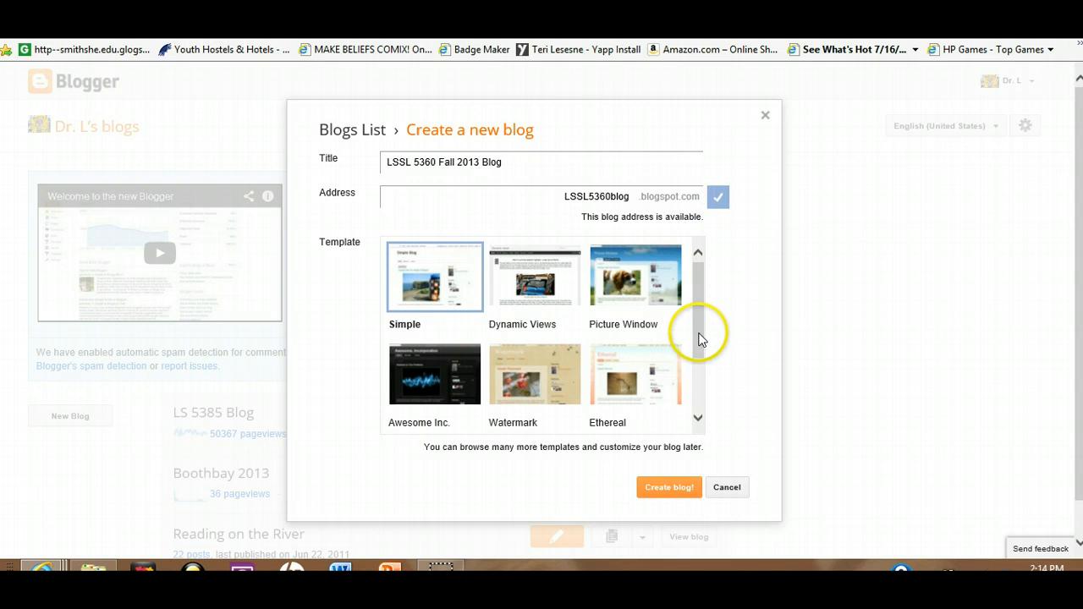
- Choose the Ethereal template for the new blog and create the blog
drag(699, 339, 705, 285)
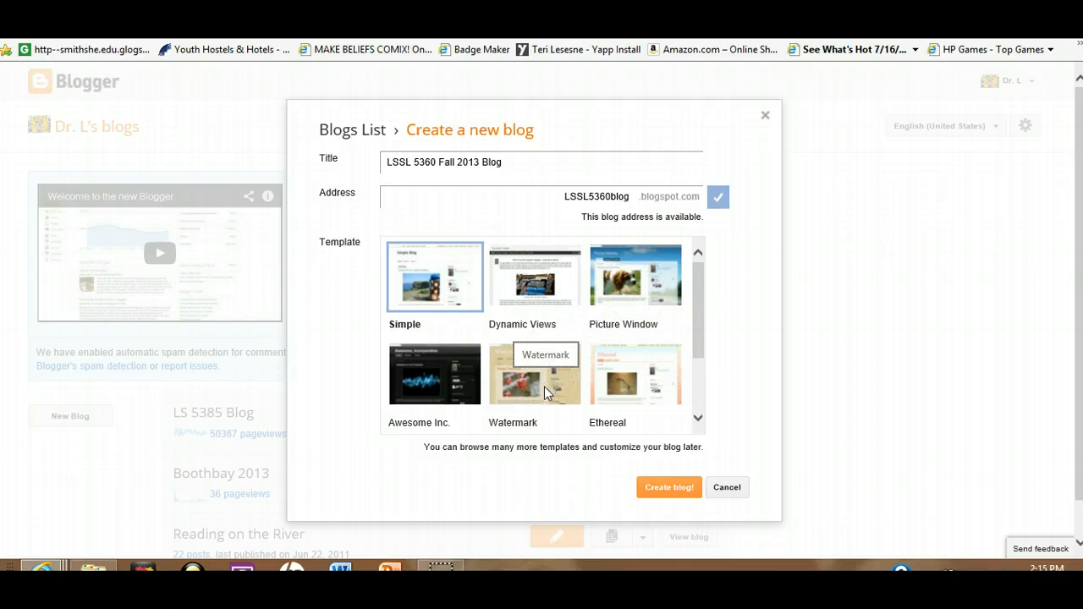
click(432, 387)
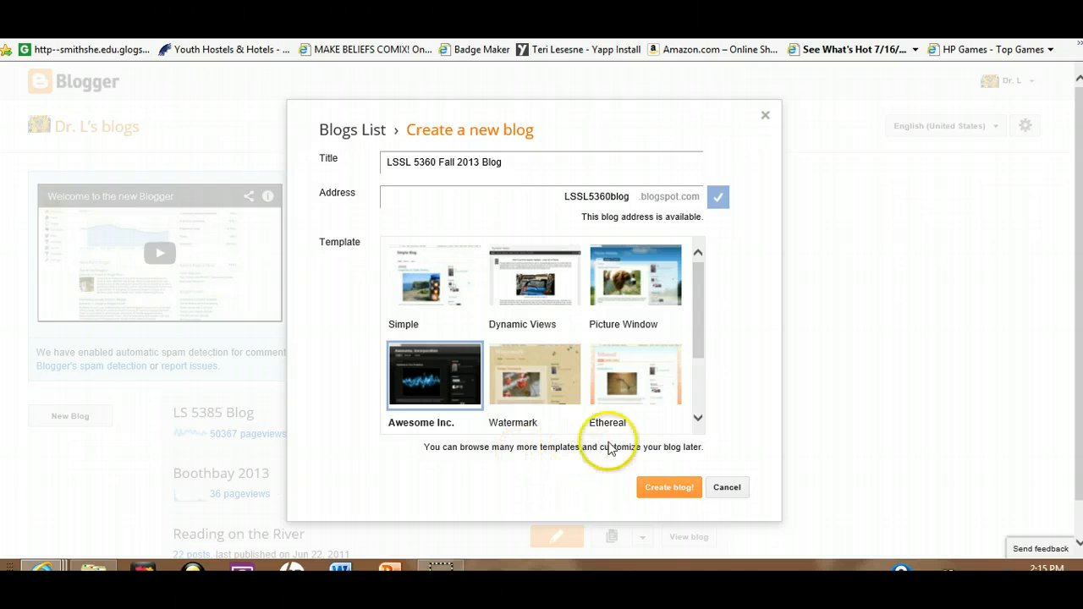
click(697, 420)
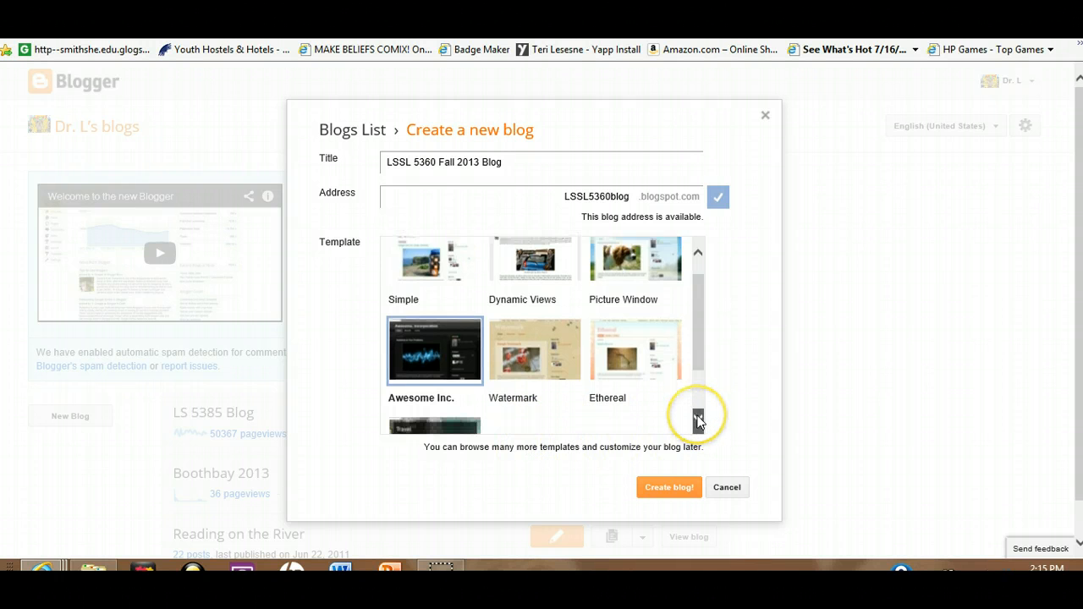
scroll(692, 385, up, 2)
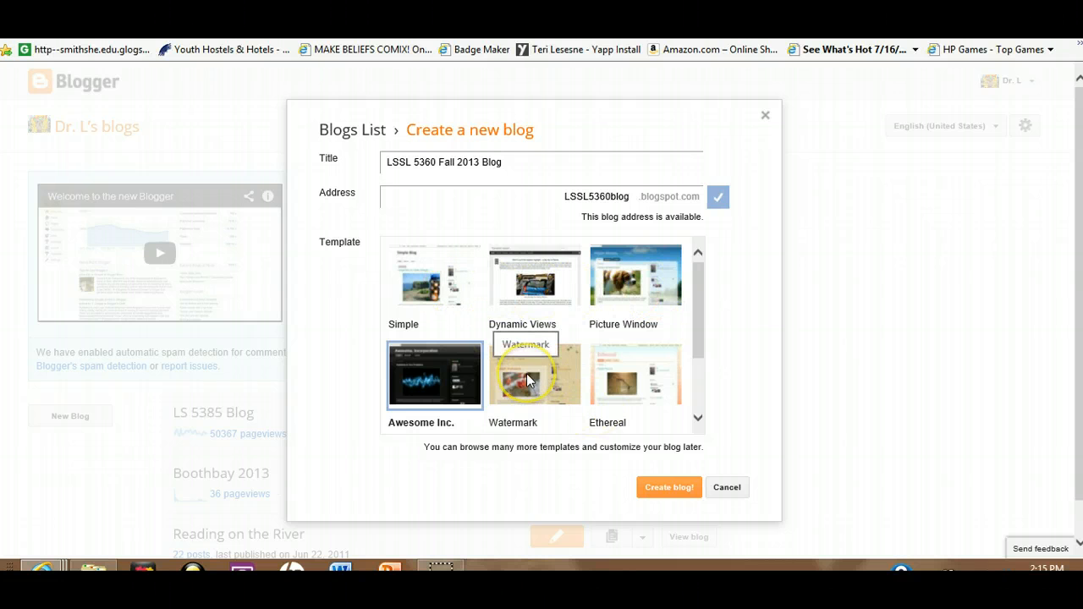
click(617, 393)
click(654, 491)
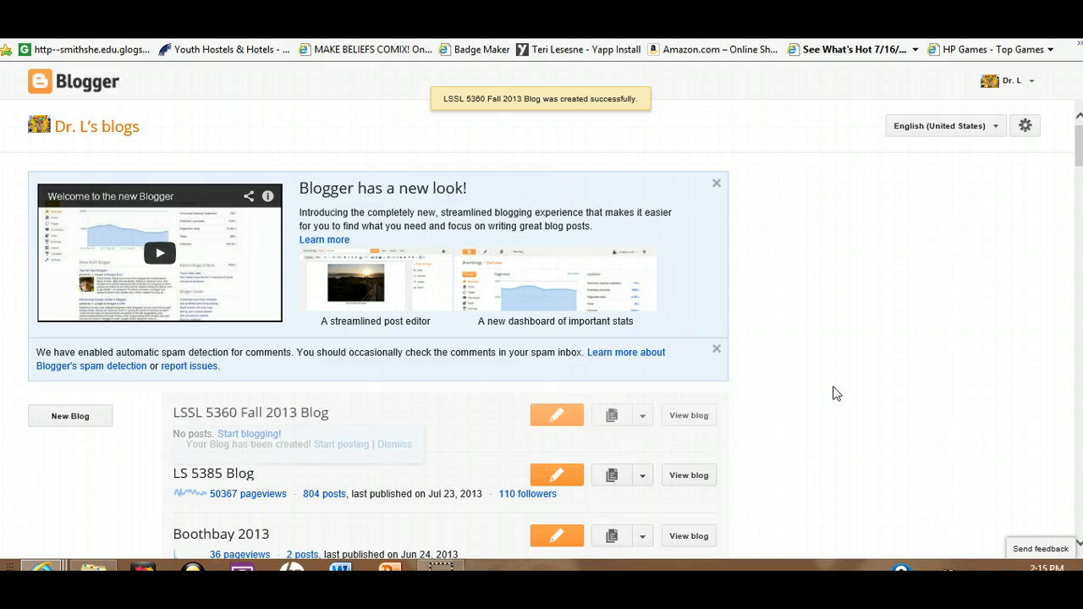
- Start a new post in the newly created LSSL 5360 Fall 2013 Blog
click(808, 376)
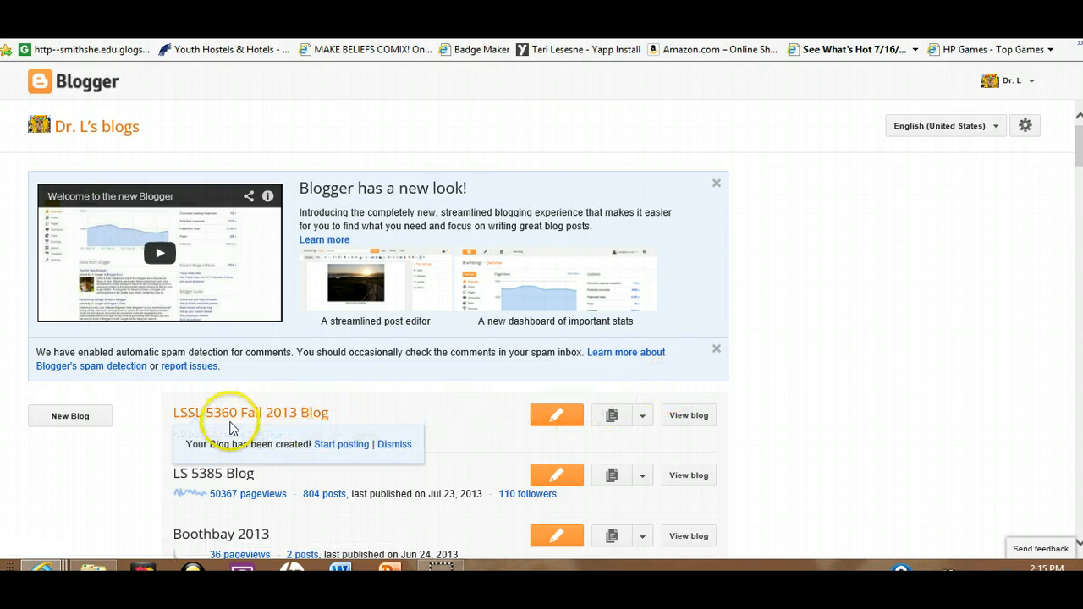
click(346, 449)
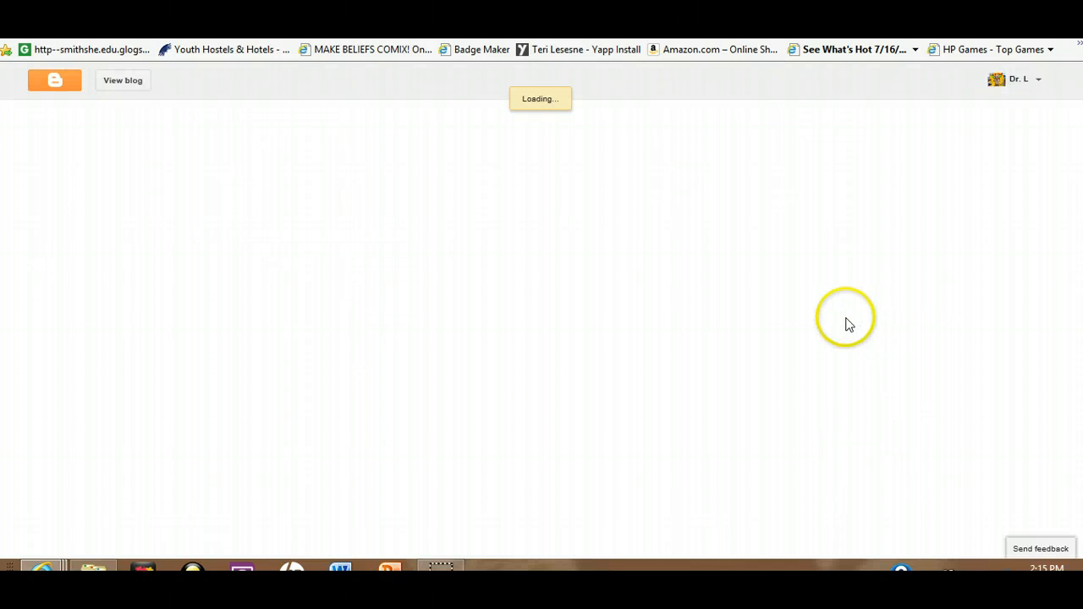
click(770, 272)
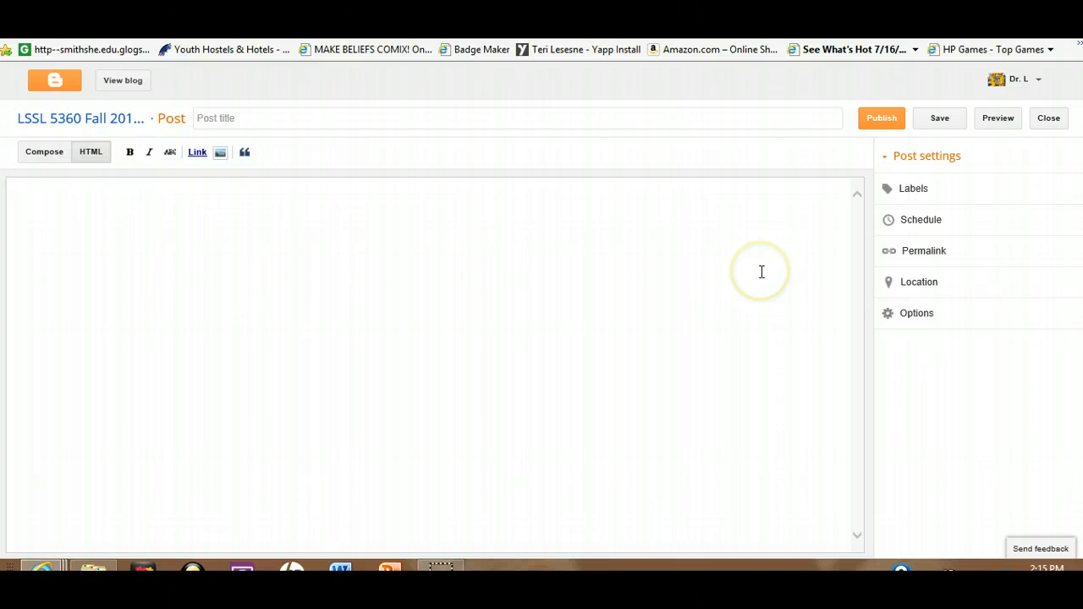
click(761, 272)
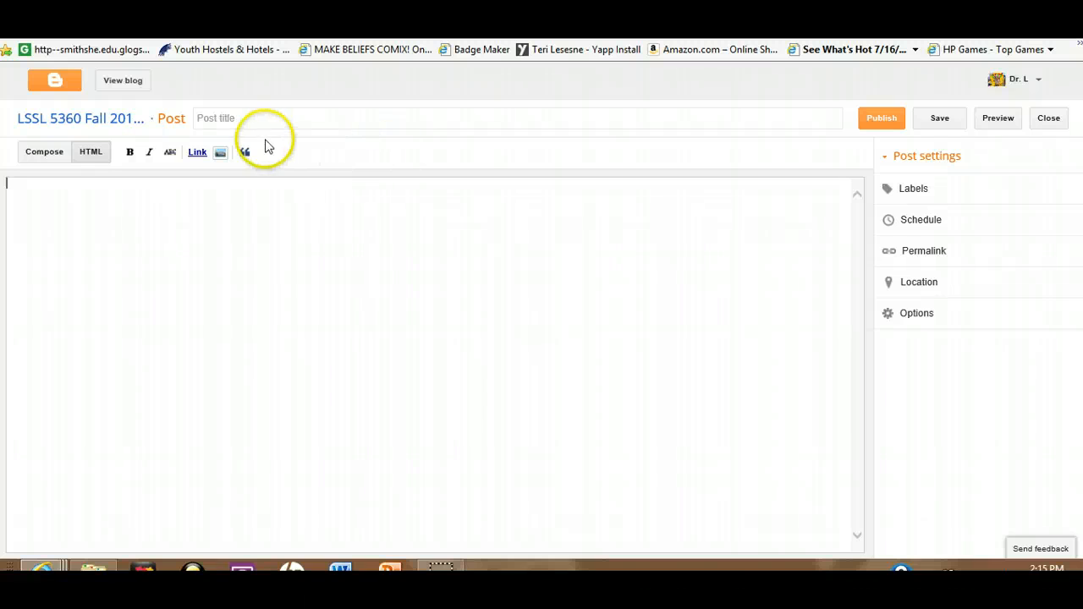
- Title the new post "True Blue Scouts of Sugarman Swamp"
click(245, 118)
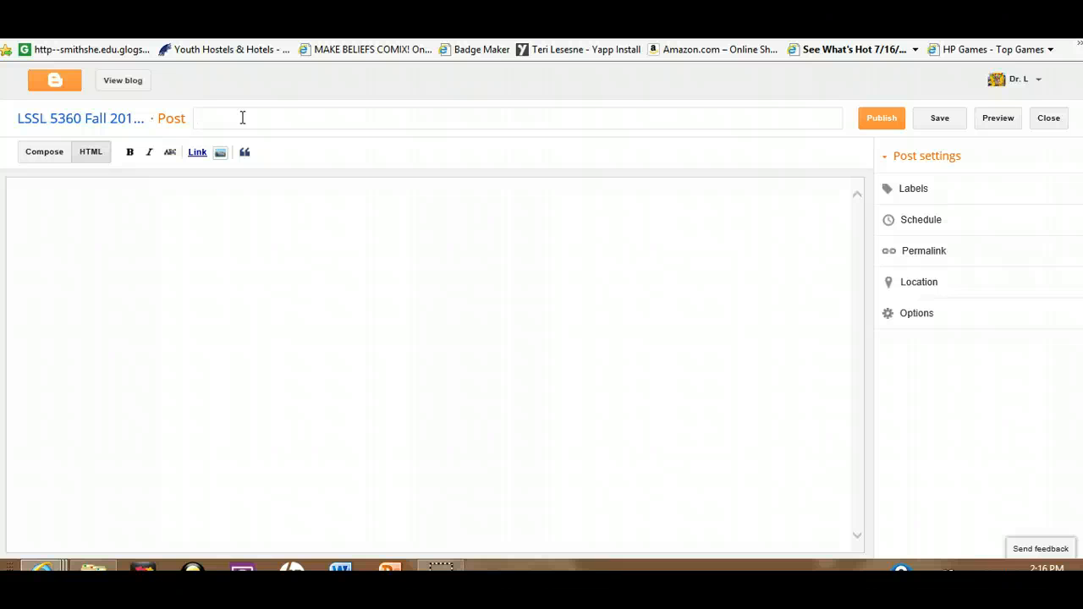
text(True Blue Scouts oi)
text( Sugarman Swamp)
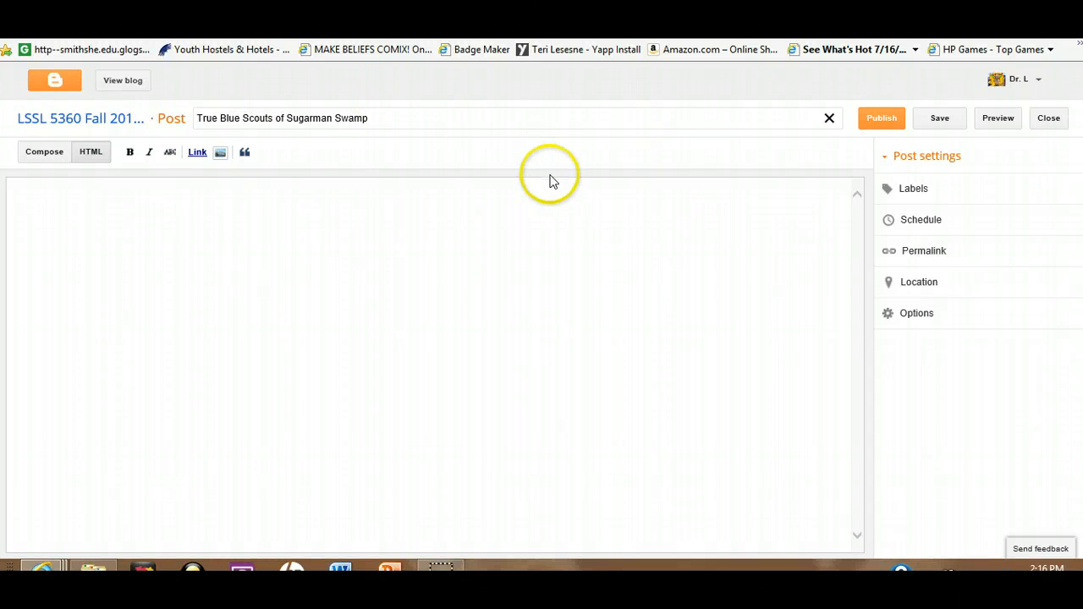
click(411, 125)
- Start inserting an image into the post body by uploading a file from the computer
click(37, 200)
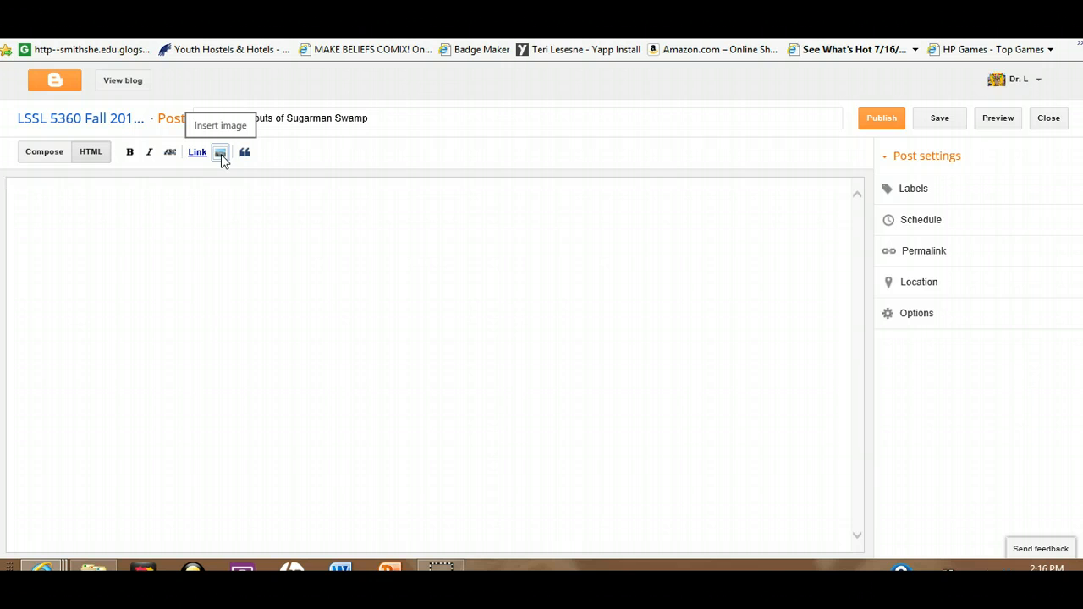
click(221, 156)
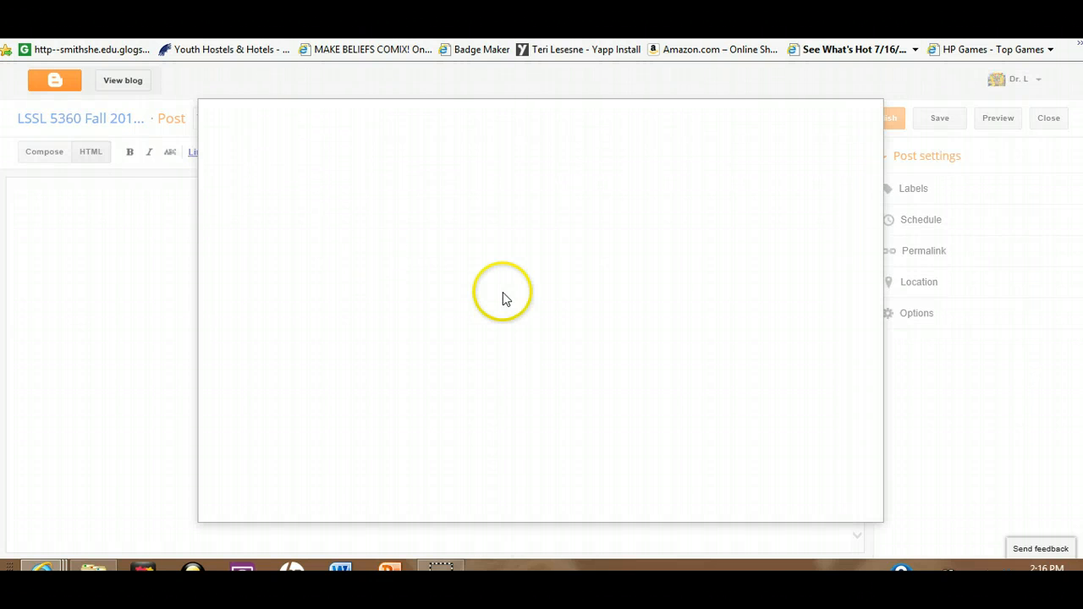
click(387, 167)
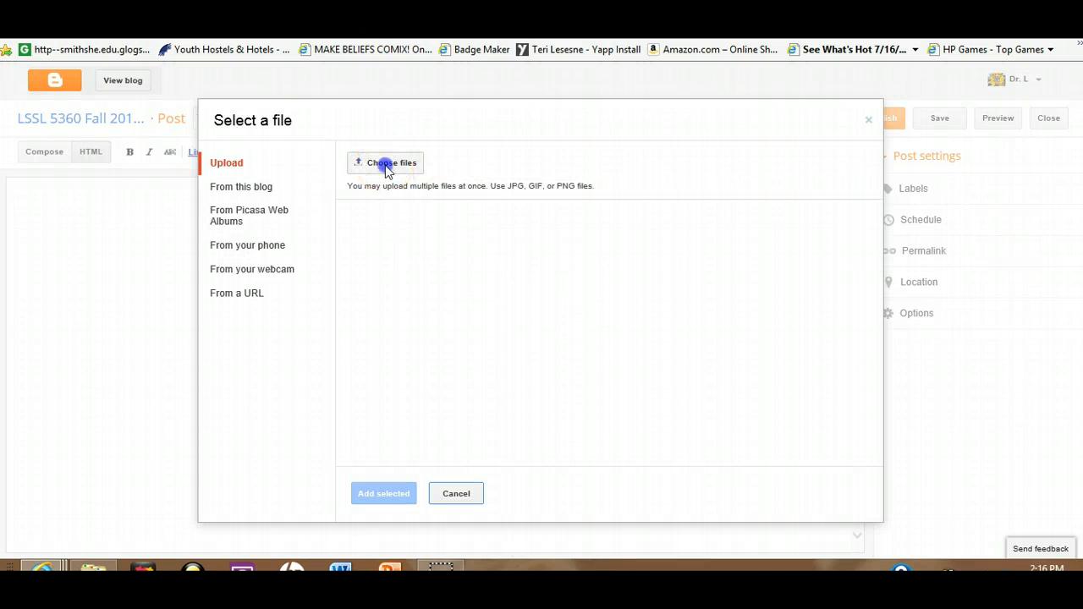
- Browse from the Desktop location to the covers folder and open it for the image upload
click(61, 112)
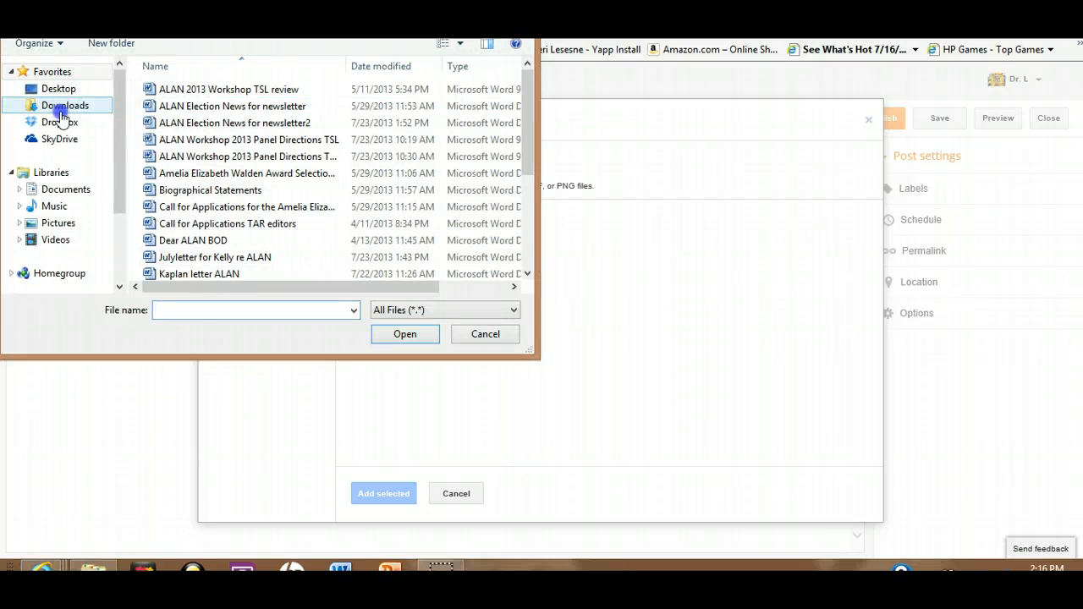
click(60, 89)
click(71, 108)
click(61, 92)
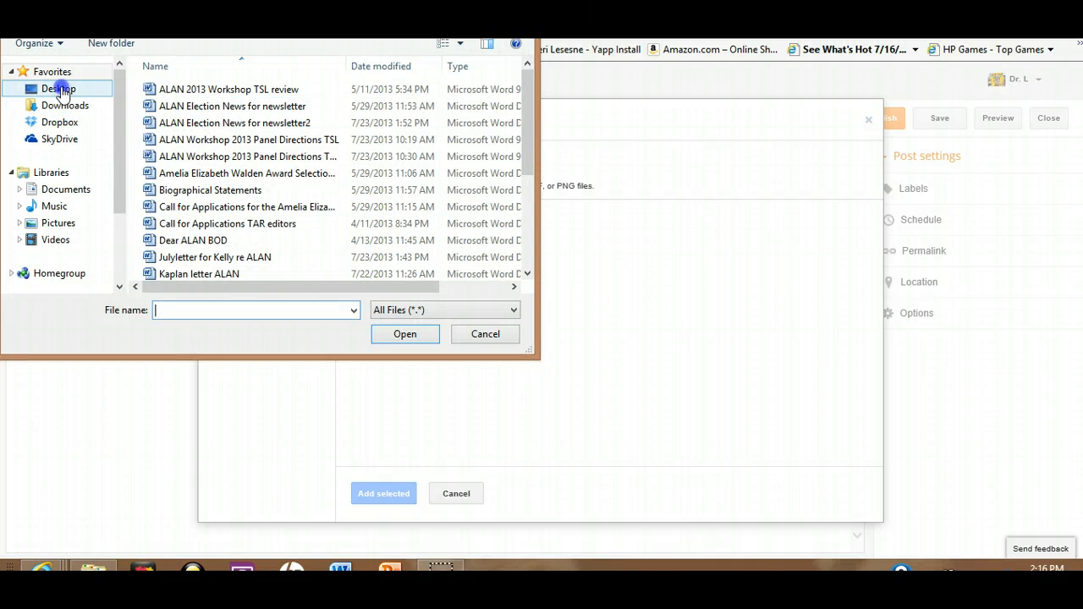
click(527, 110)
drag(526, 110, 528, 140)
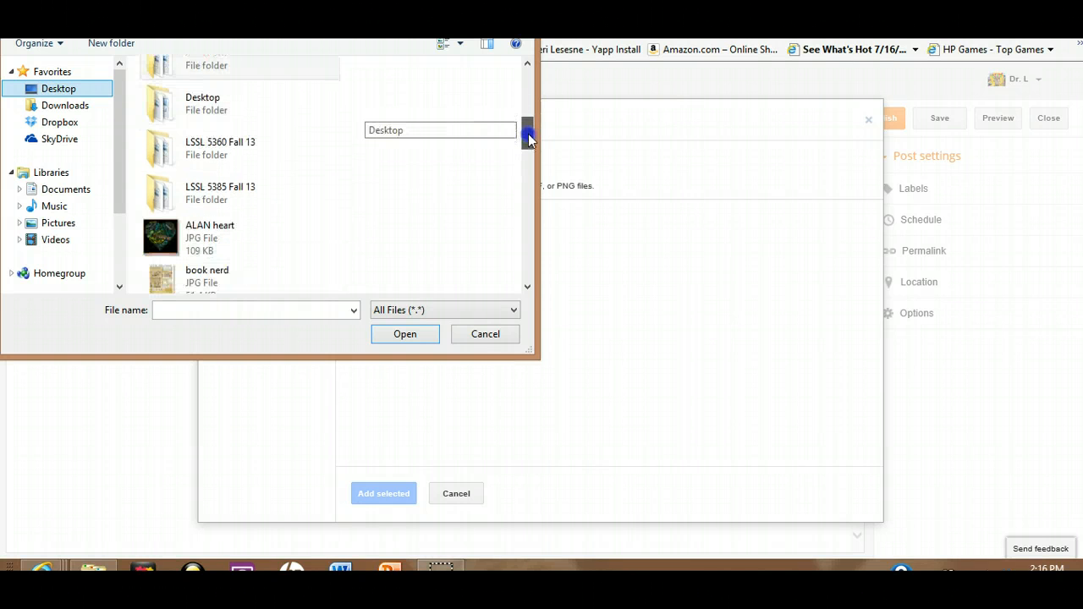
click(528, 138)
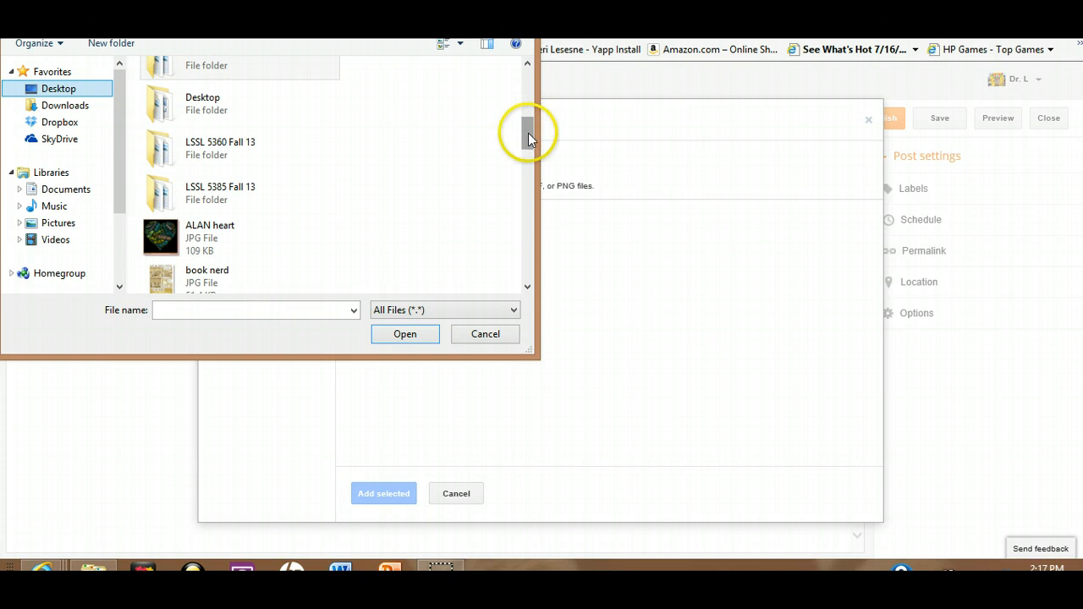
drag(528, 138, 529, 136)
double_click(194, 127)
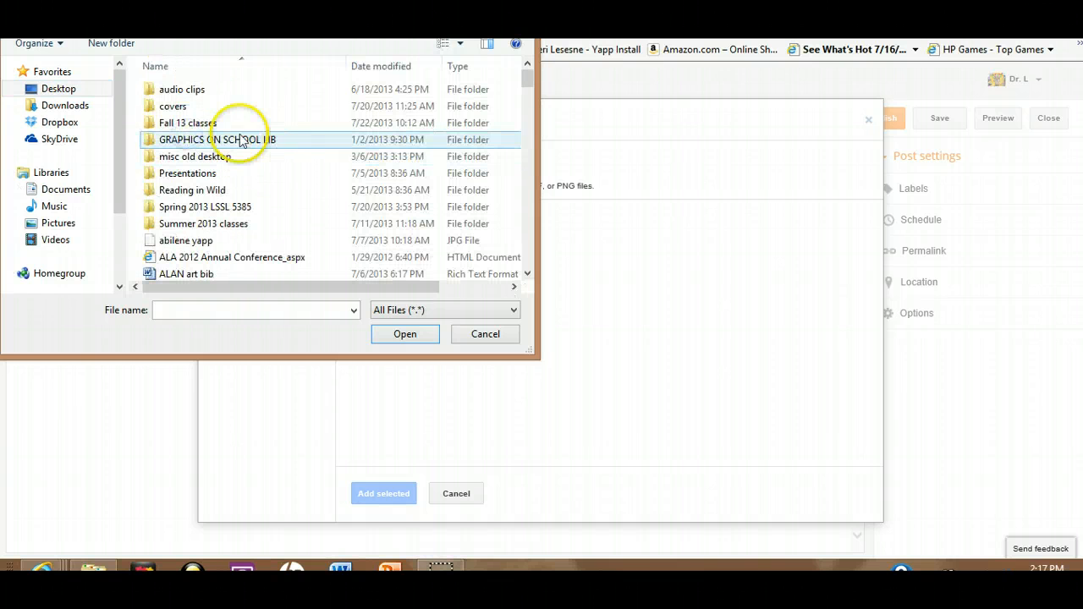
double_click(160, 106)
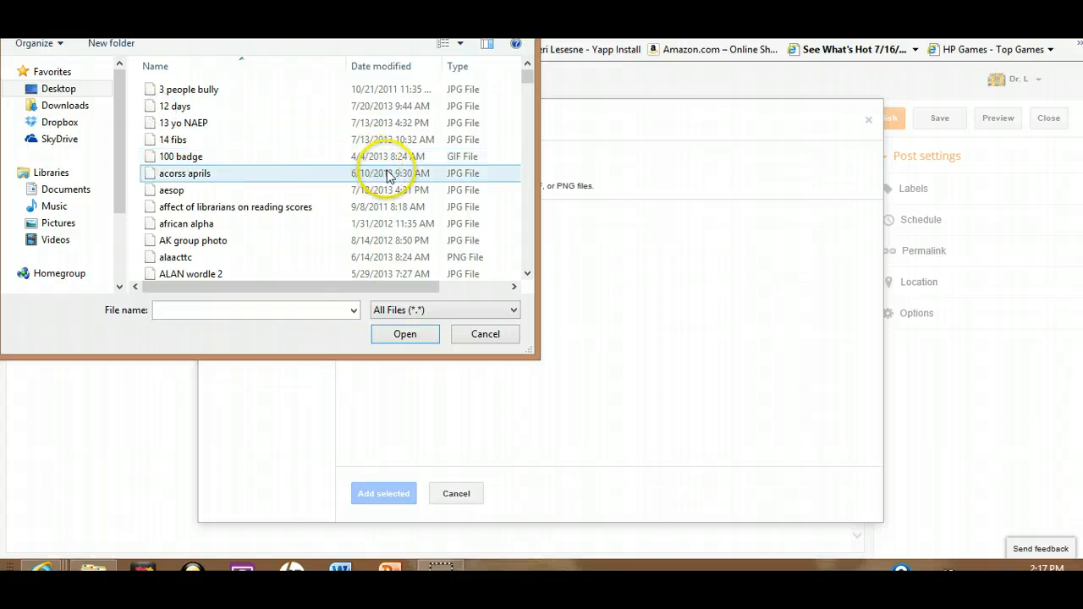
- Display the cover files as medium icons and upload the "blue scouts" image
click(459, 43)
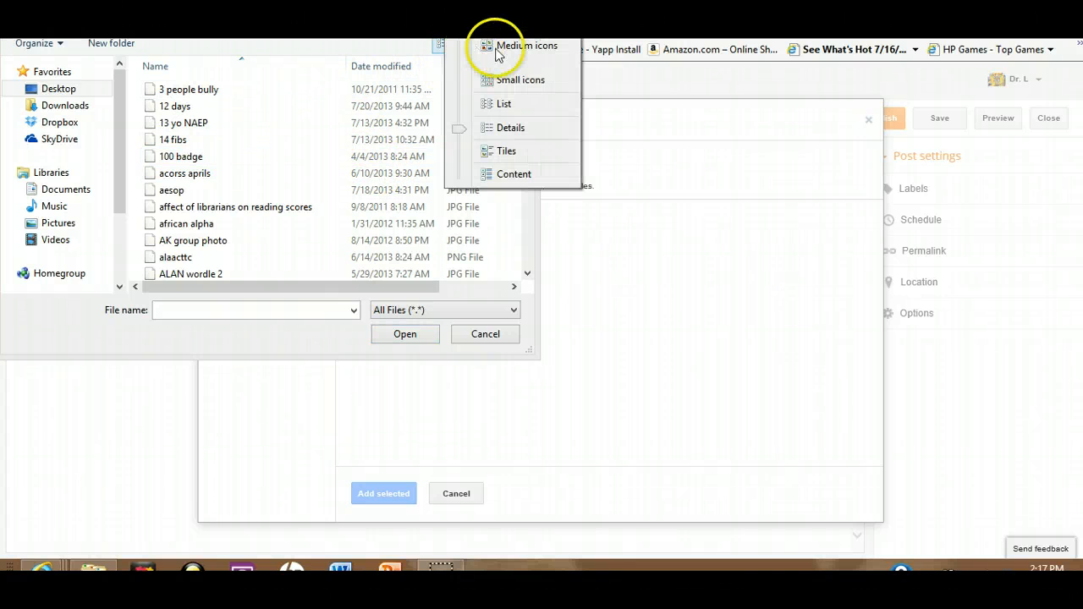
click(500, 49)
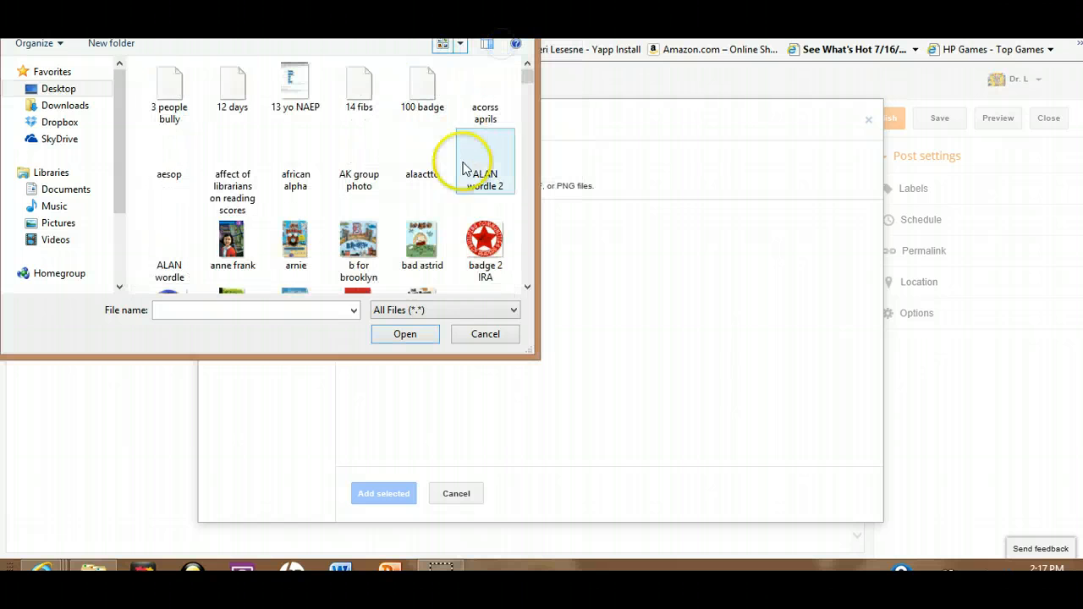
click(528, 287)
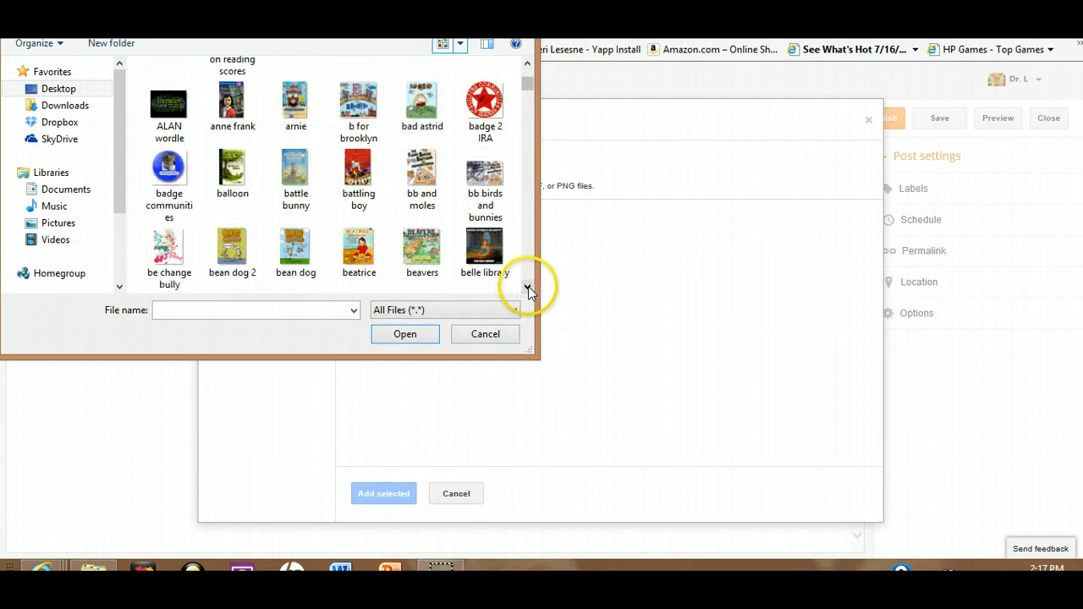
click(528, 289)
click(528, 289)
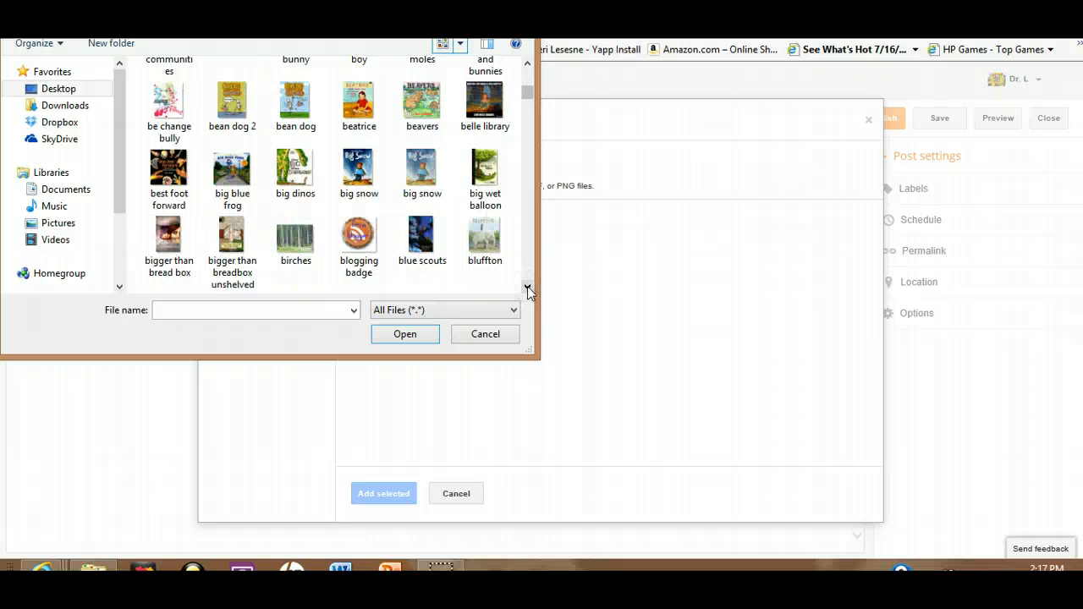
click(423, 241)
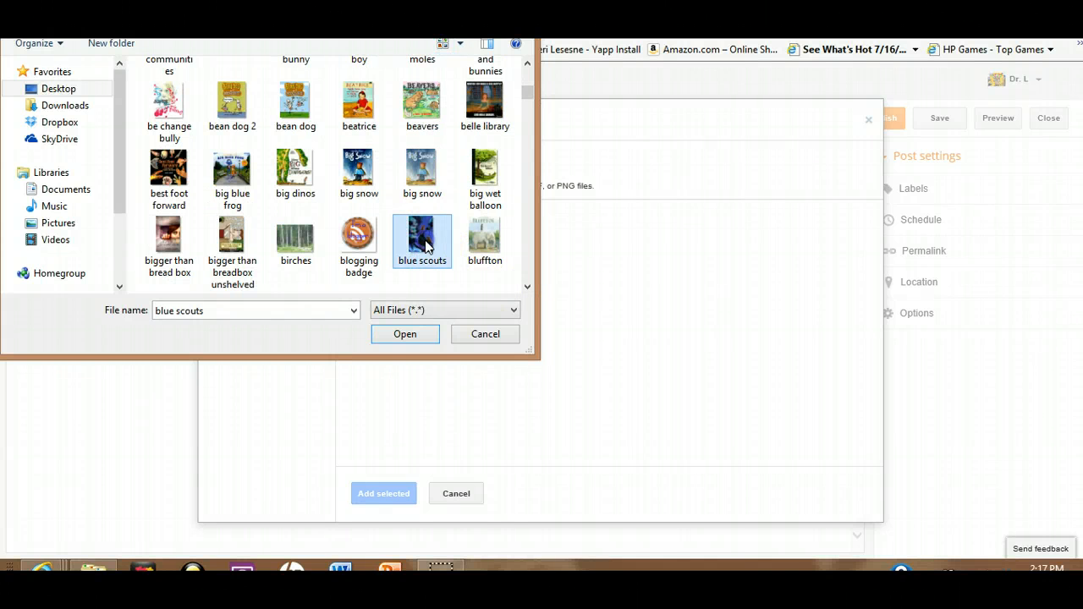
click(395, 335)
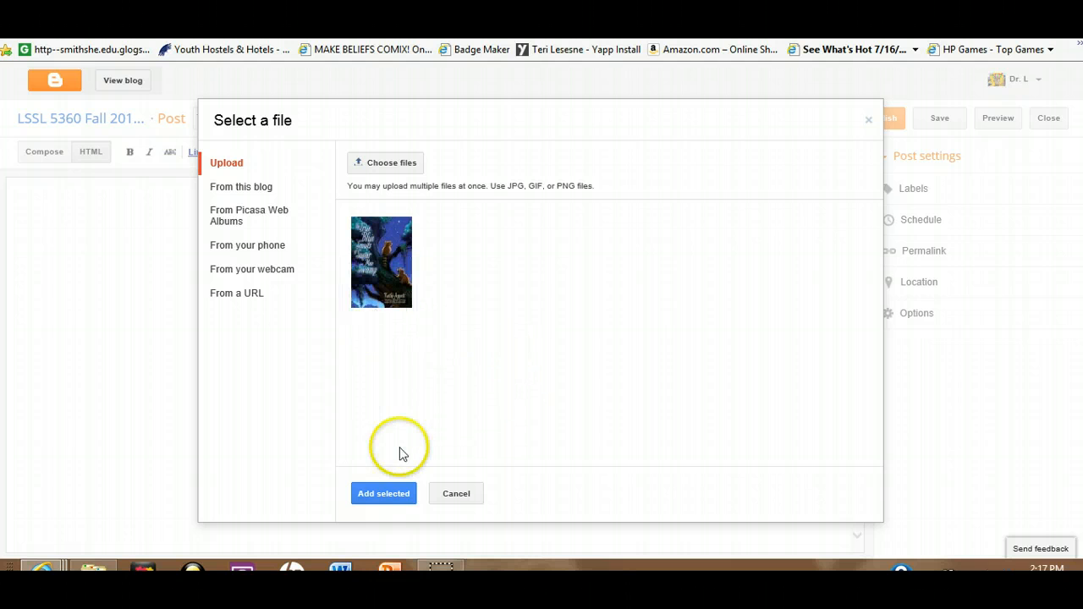
- Add the uploaded cover to the post with left alignment at its original size
click(378, 496)
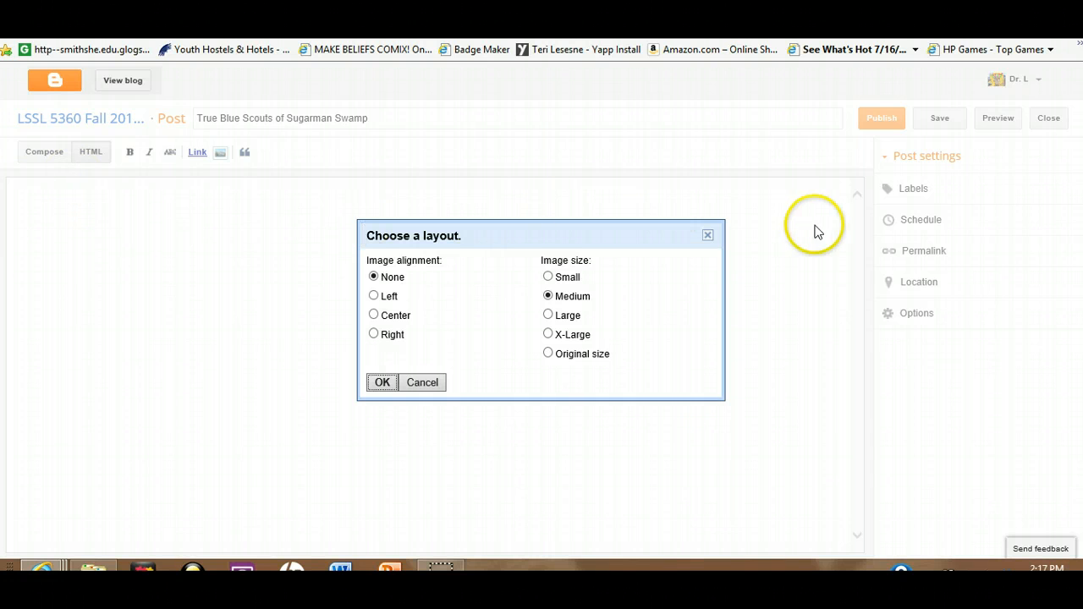
click(374, 298)
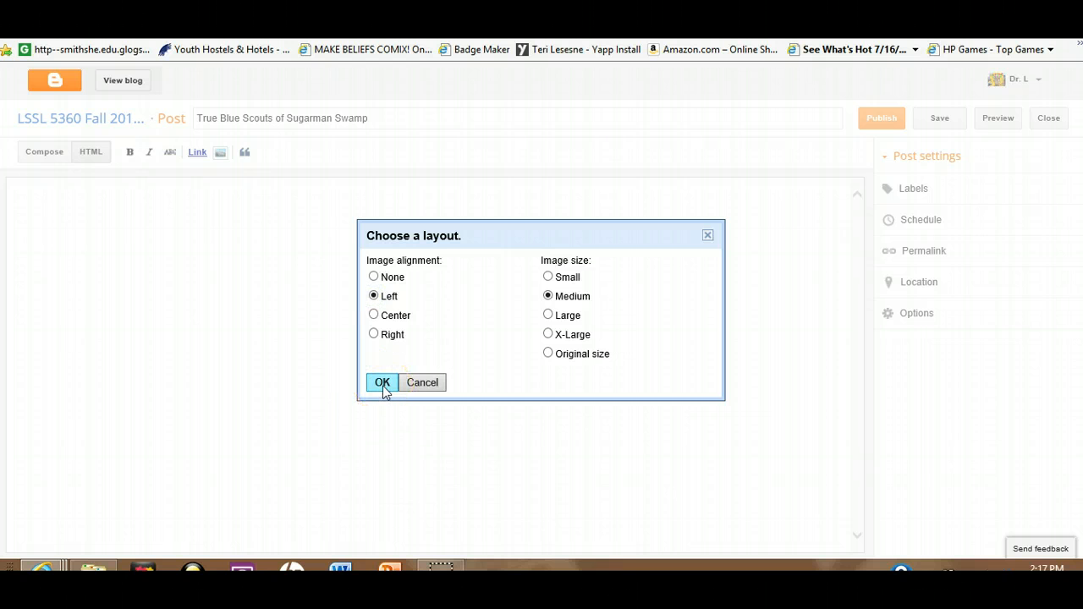
click(548, 354)
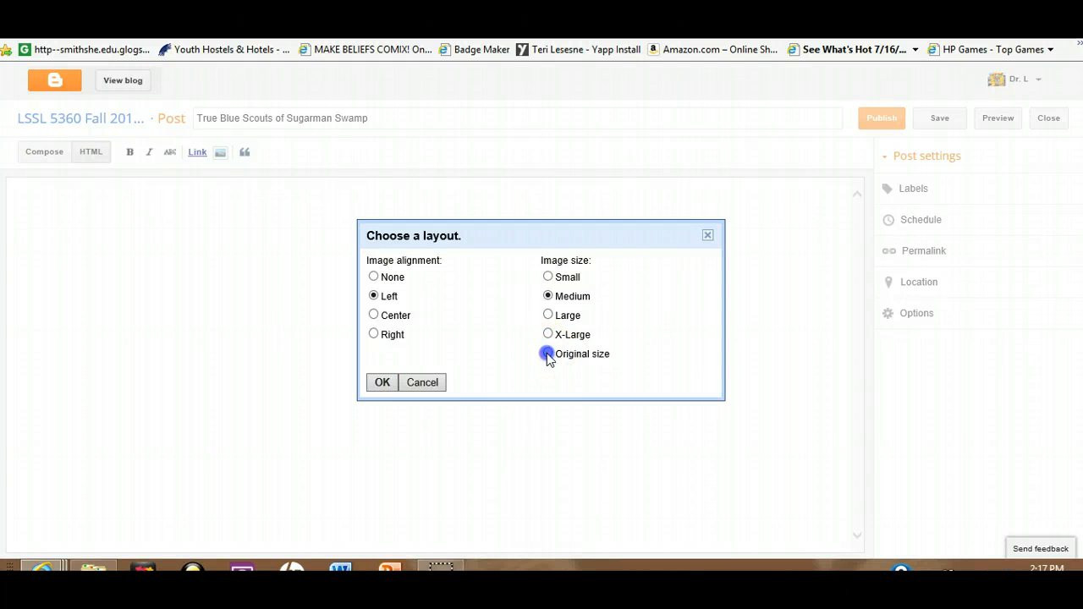
click(381, 383)
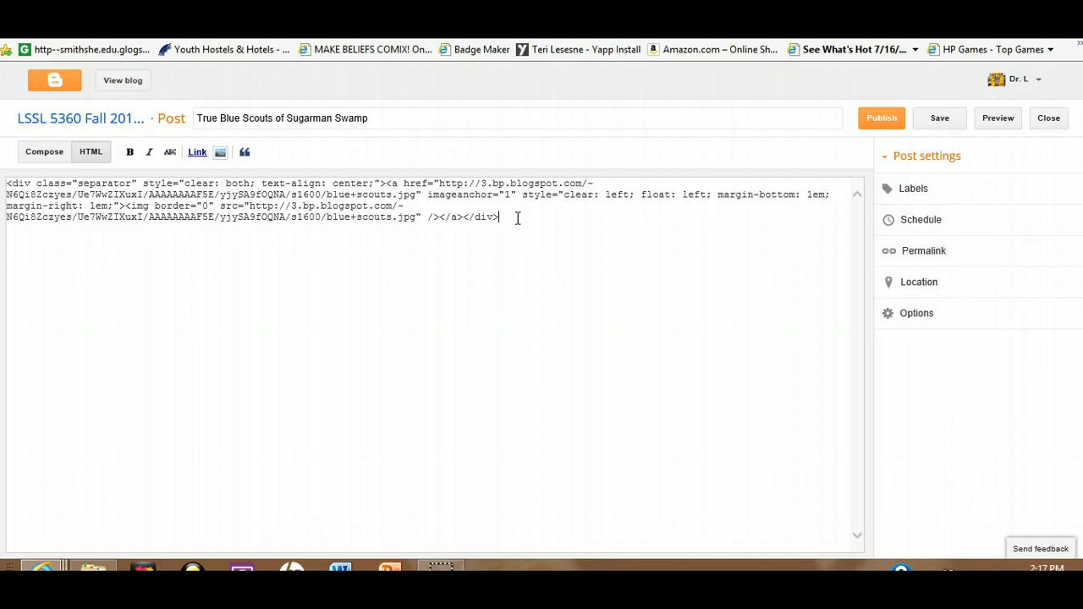
- Leave blank lines below the image code and begin the book citation with "Appelt, K. (2013)."
key(Return)
key(Return)
key(Return)
text(Appelt, K. (2013)
key(ctrl+i)
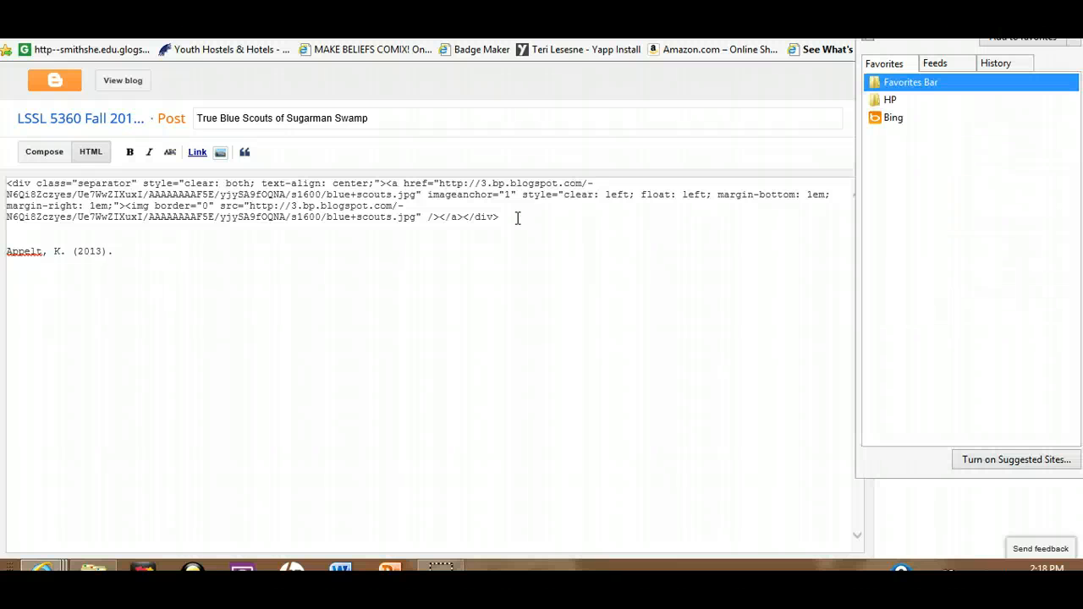
- Add the italic title "True blue scouts of Sugarman Swamp" after the year in the citation
click(135, 252)
click(149, 152)
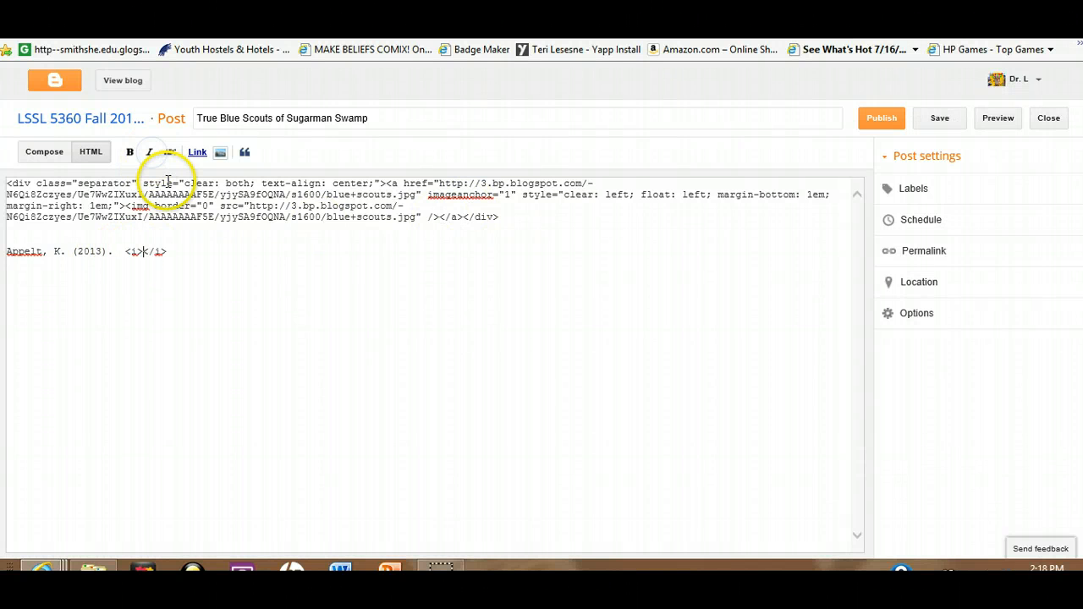
text(True blk)
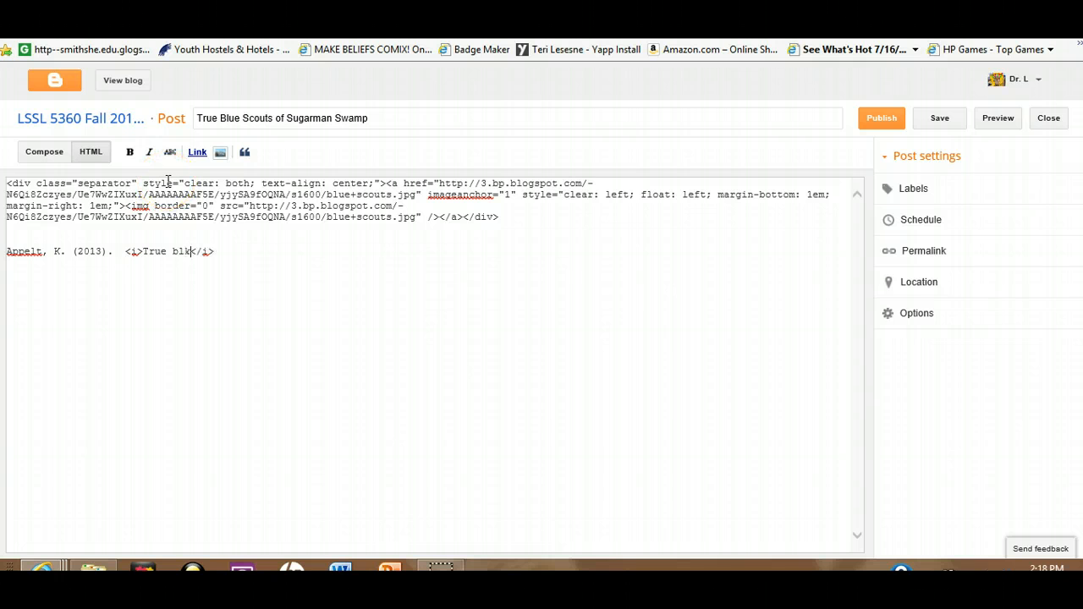
key(BackSpace)
text(ue)
text(scouts of Sugarman Swamp)
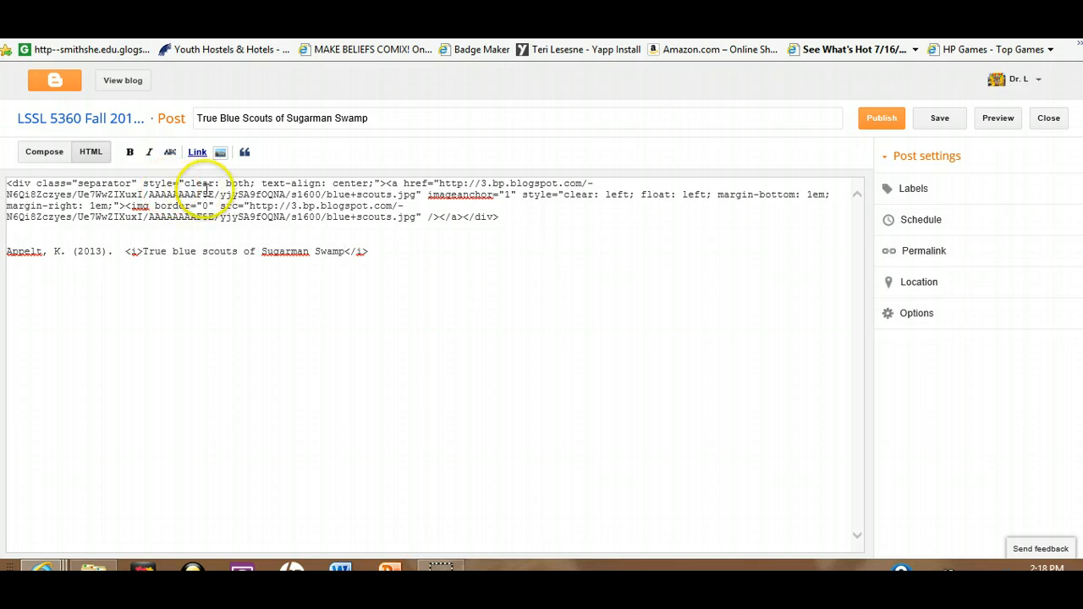
click(374, 251)
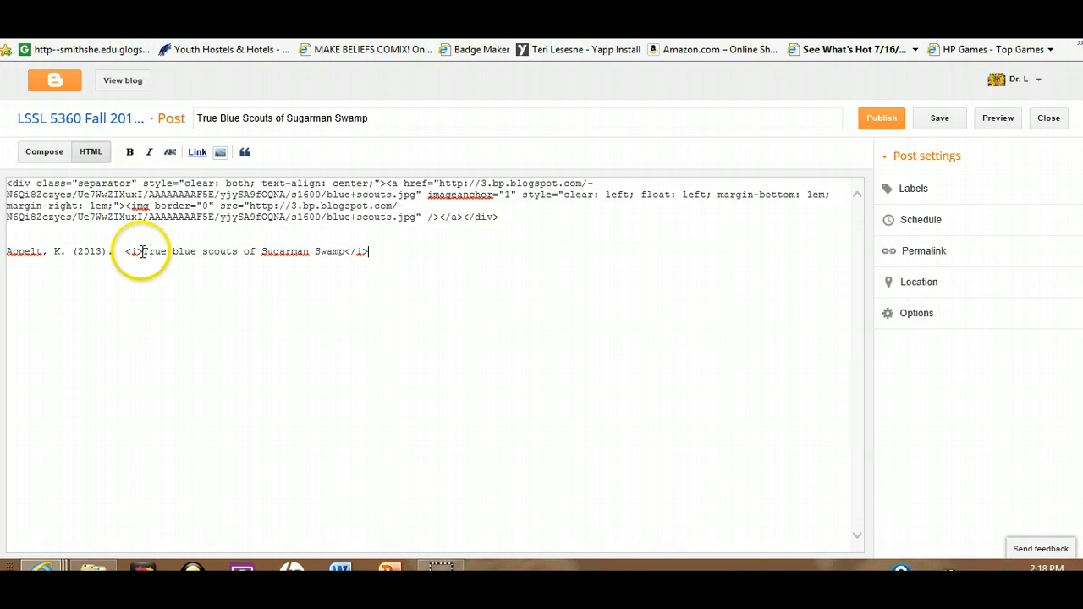
- Check the post in Compose view, return to the HTML view, and insert two blank lines above the citation
click(44, 156)
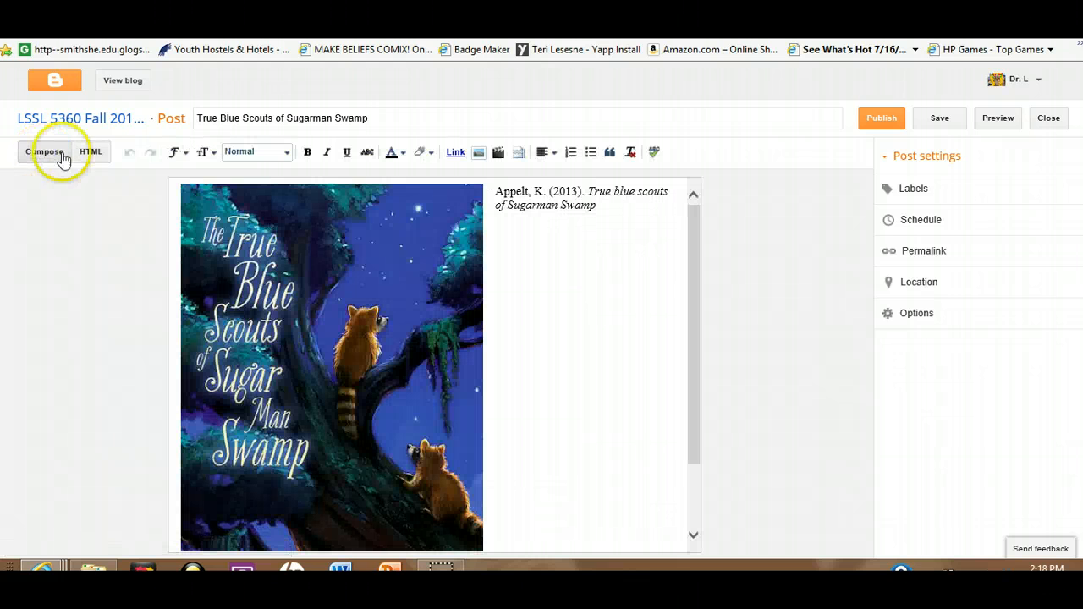
click(85, 150)
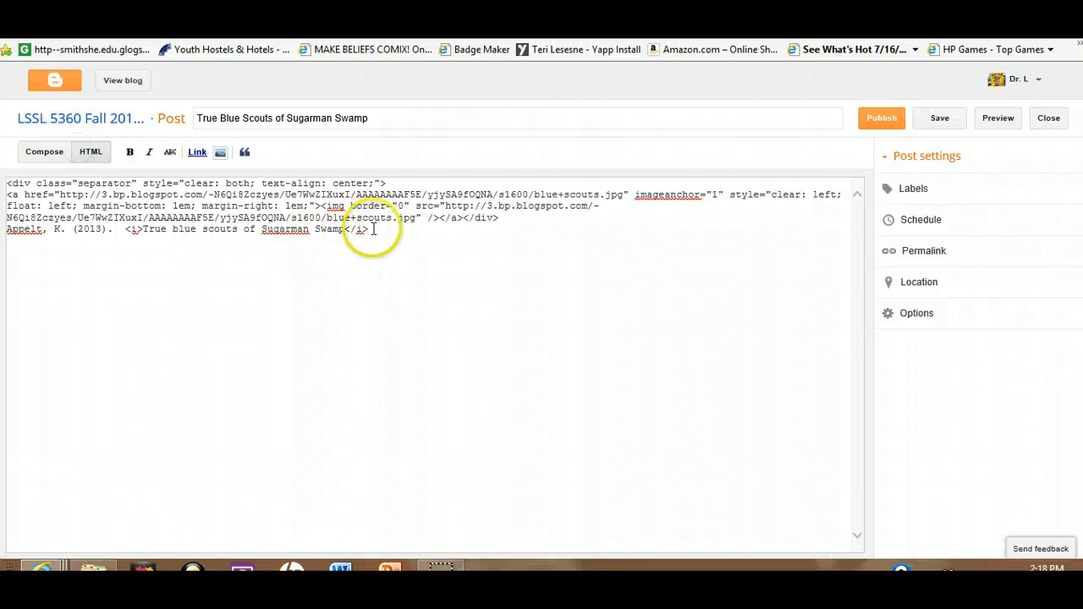
key(Home)
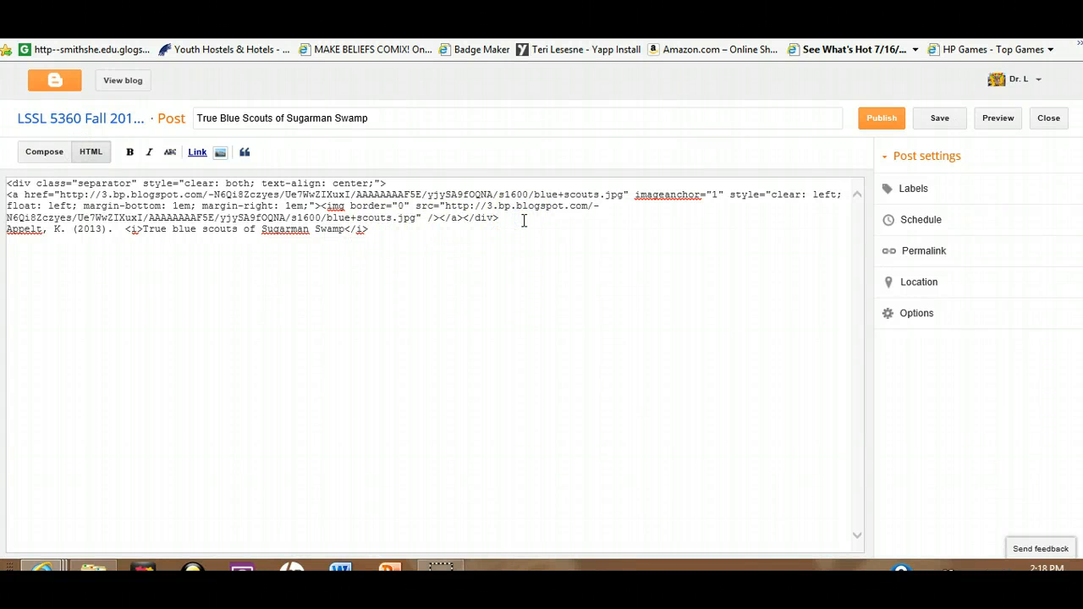
key(Return)
key(Return)
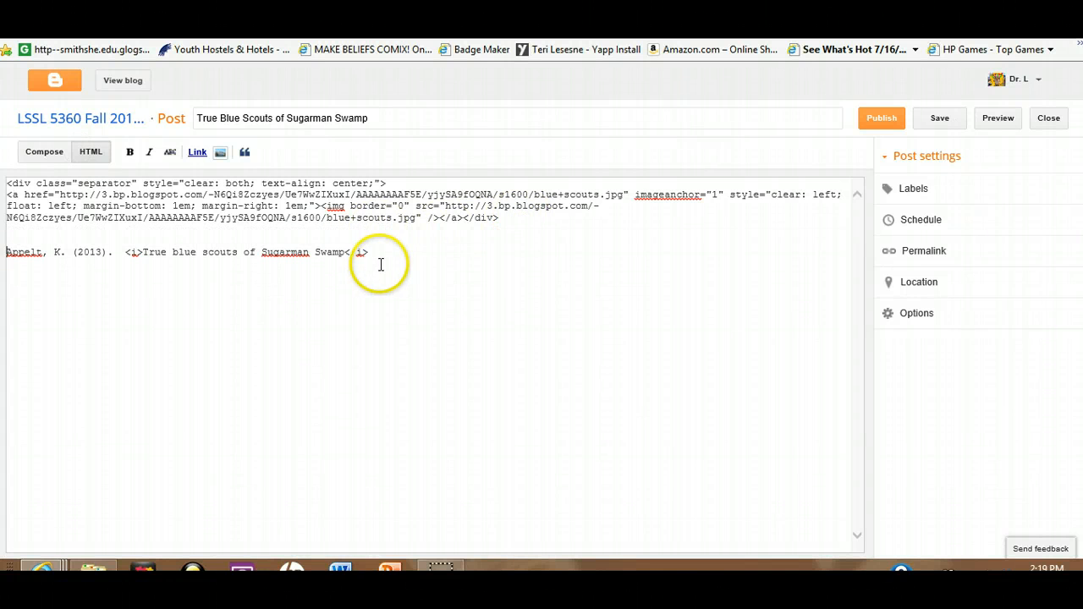
- Complete the citation after the italic title with ". New York: Atheneum." and leave a blank line below it
click(414, 258)
text(.  New York)
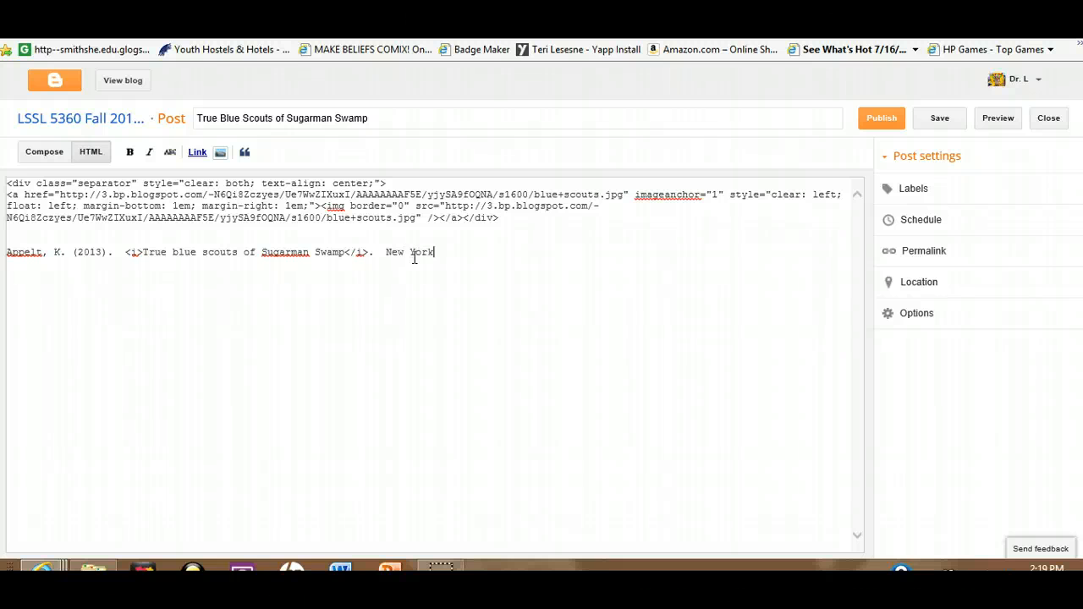
text(:  Atheneum.)
key(Return)
key(Return)
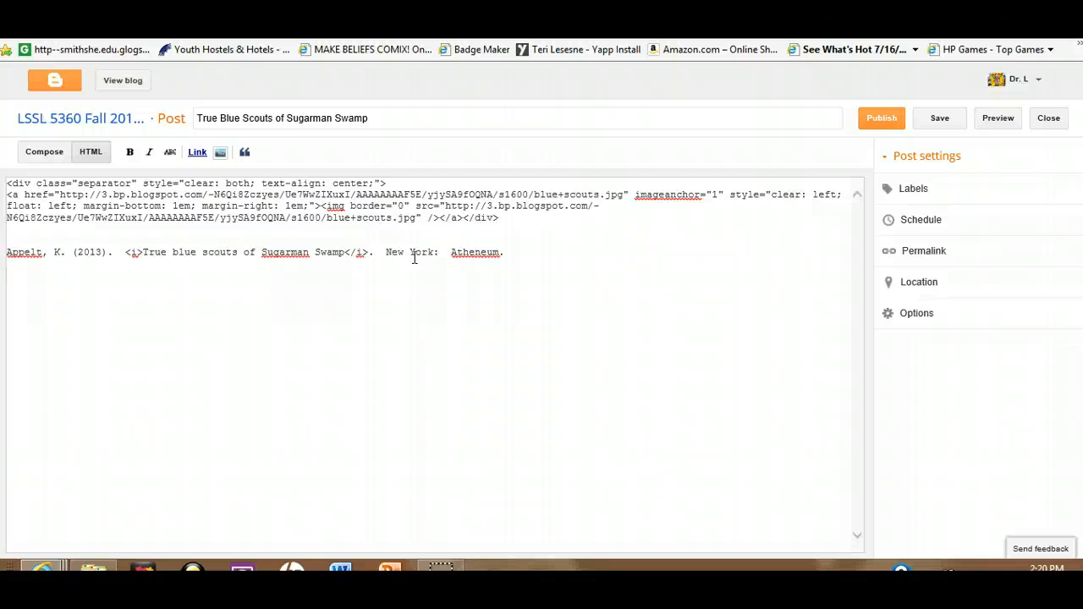
- Begin the summary: "Two raccoons, a giant rattle snake, and a cousin of the Yeti, battle alongside a very human boy for the swamp and surrounding area."
text(Two raccoons, a giant rattle snake, and a c)
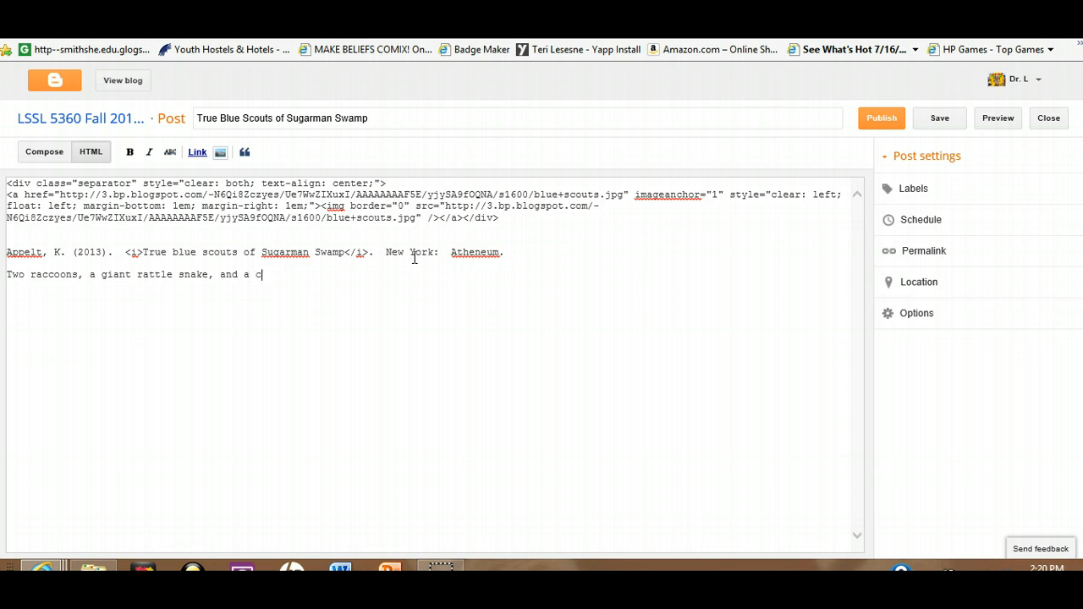
text(ousin of the Yeti, battle alongside)
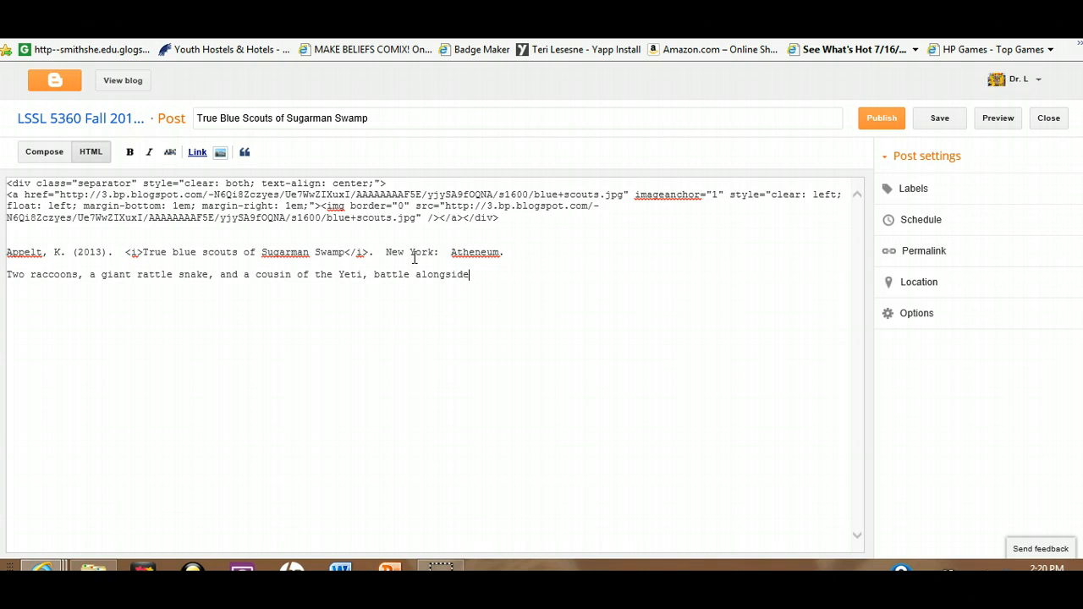
text( a very human boy for the swamp and )
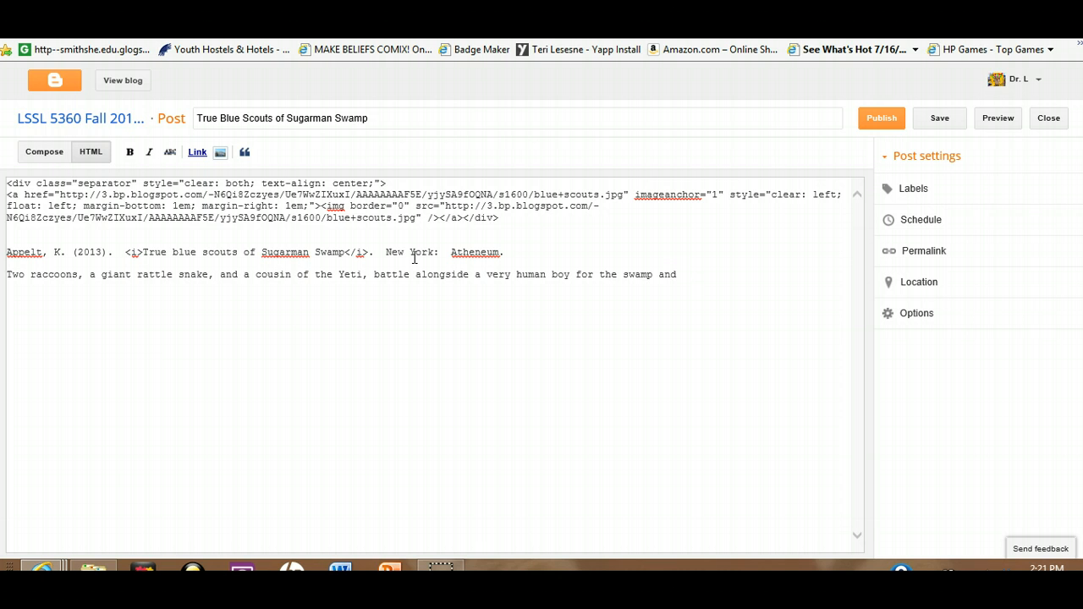
text(surrounding area.  A corrupt)
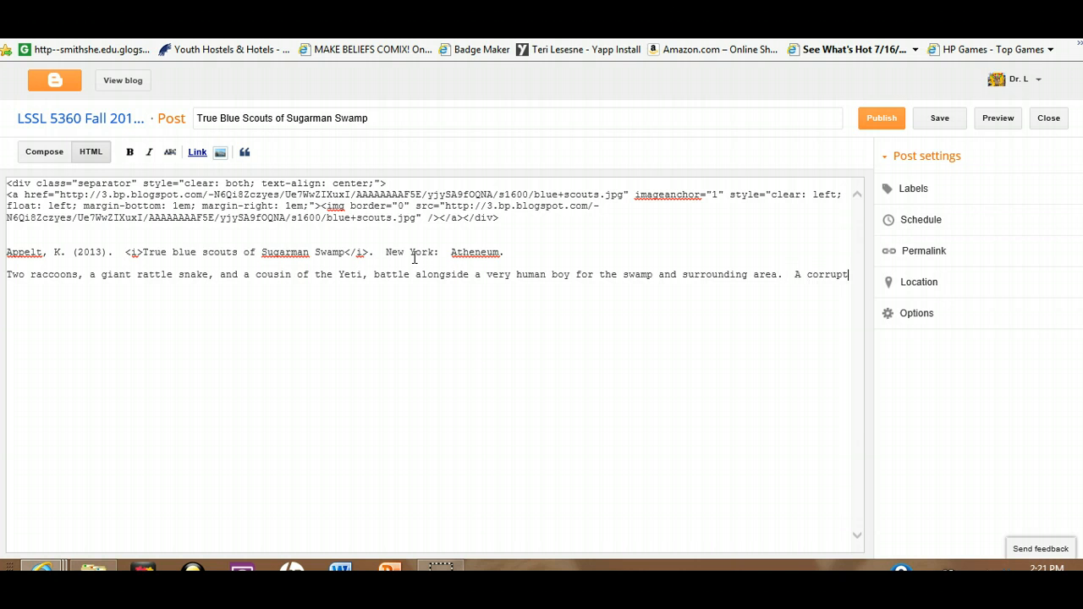
- Complete the summary's second sentence as "A corrupt politician and an alligator wrestler have plans to cement over the swamp and ruin the environment."
text( politician a)
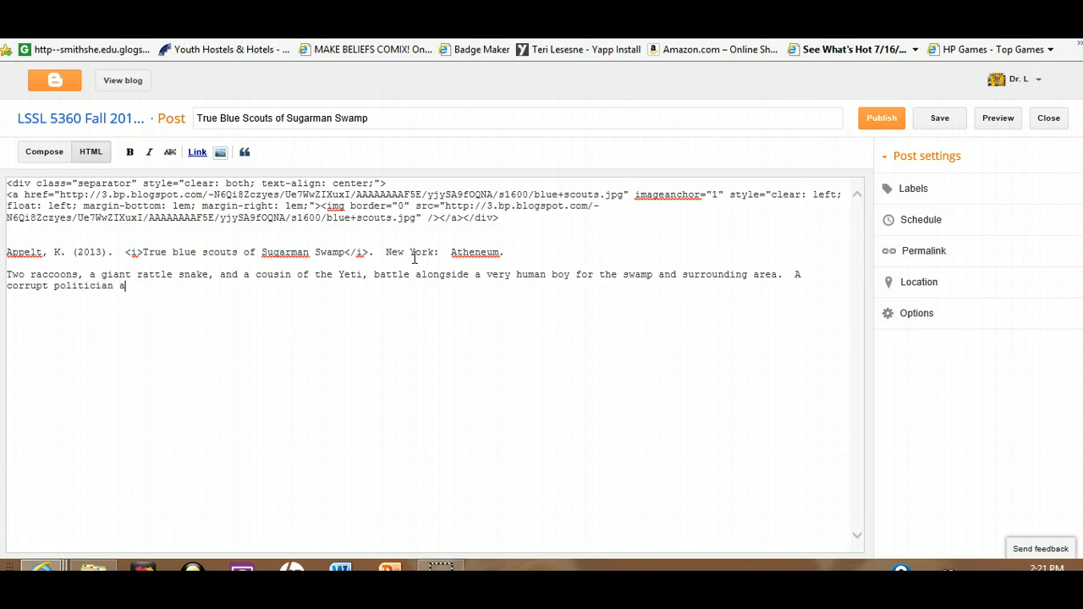
text(nd an alligator wrestler)
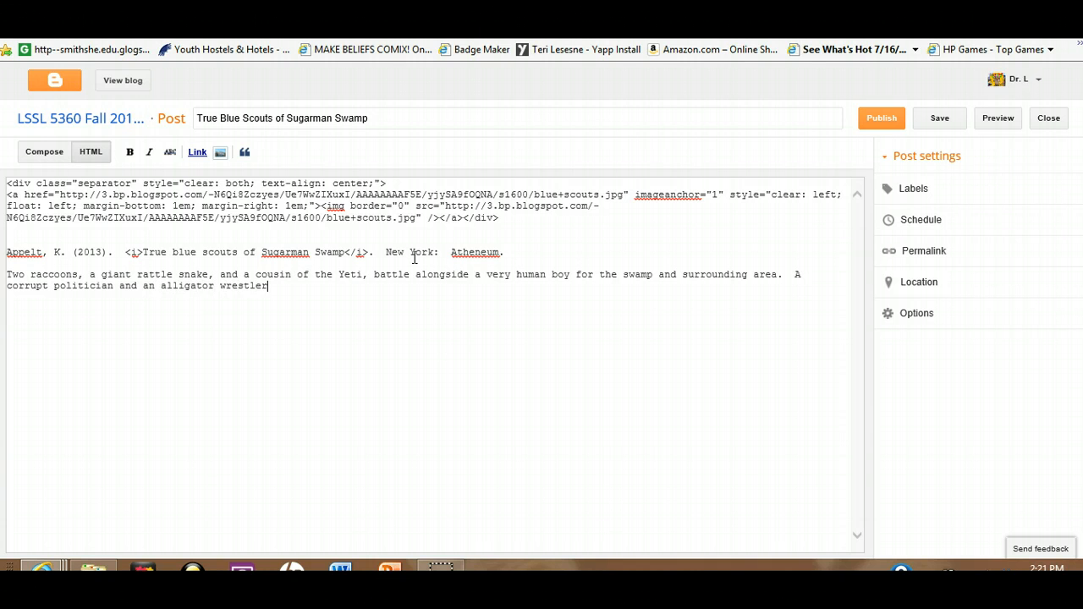
text( have plans to cement ov)
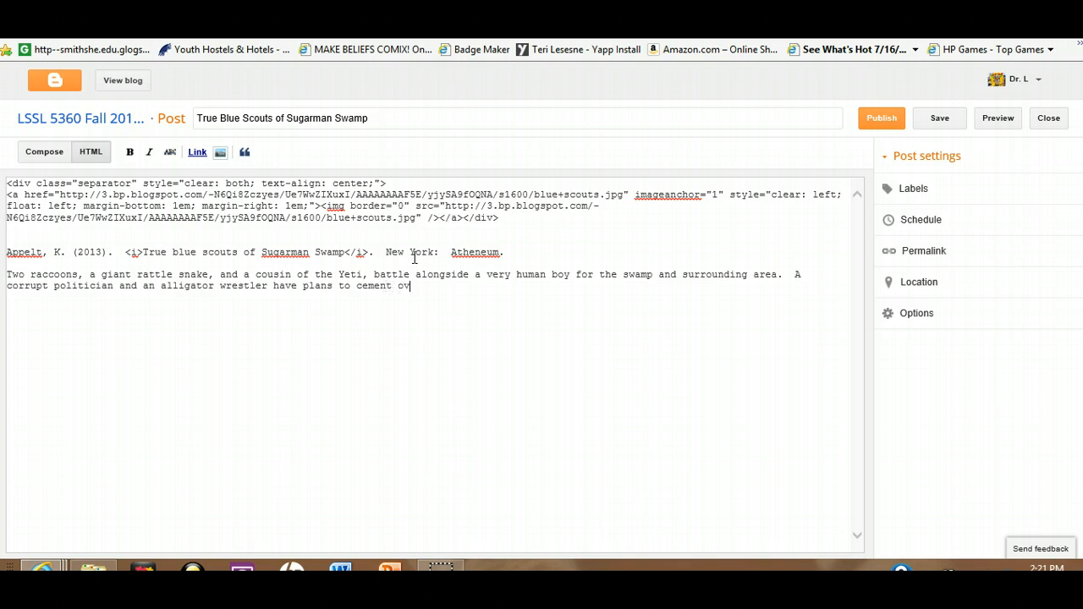
text(er the swamp and ruin the enviro)
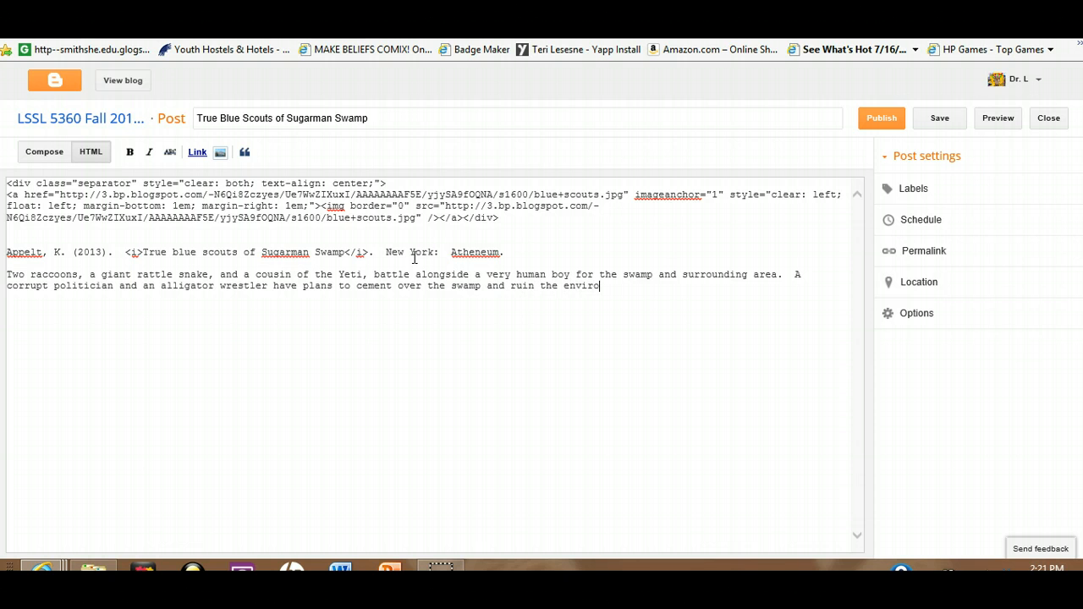
text(nment.)
- Add the closing sentence "In a warmly humorous account, Appelt makes us care about all the creatures of the swamp."
text(In a warmly humorous )
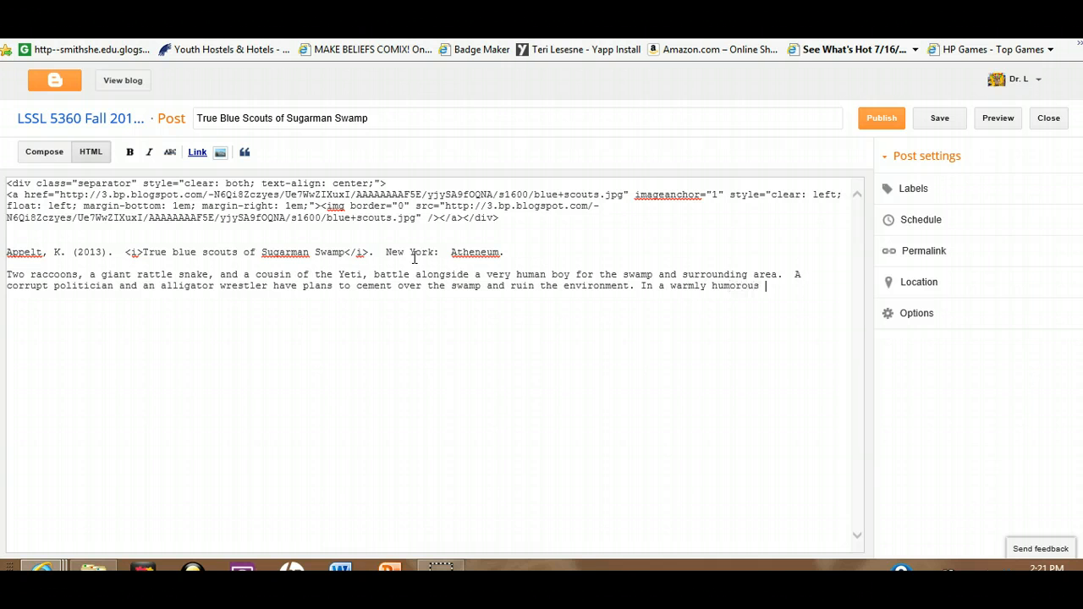
text(account, Appelt makes us )
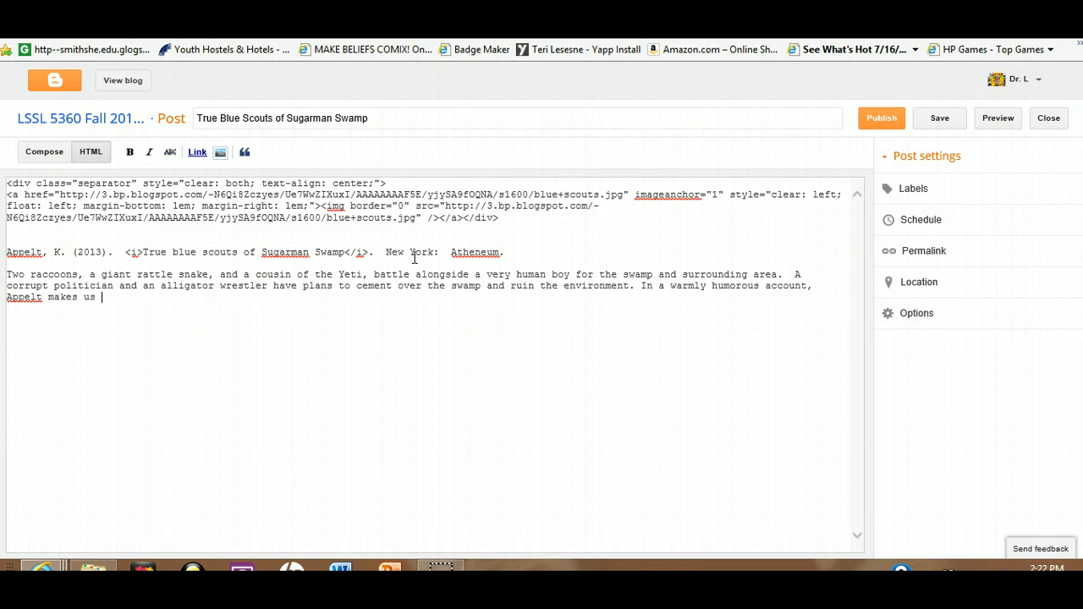
text(care about all the creatures of the)
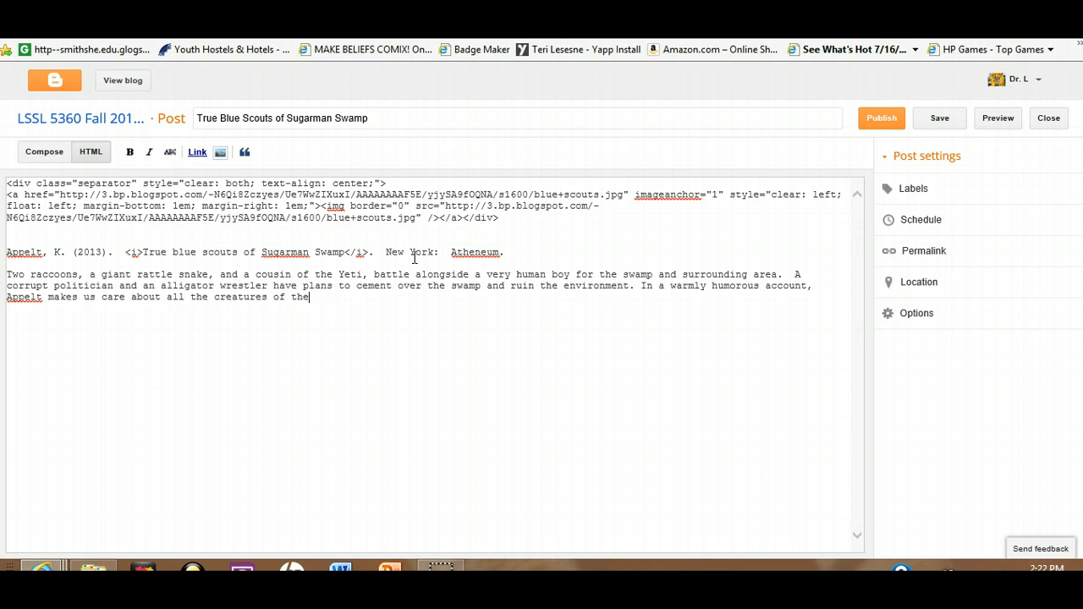
text( swamp.)
- Check the post's schedule and label settings, keeping the schedule on Automatic and entering no labels
click(916, 222)
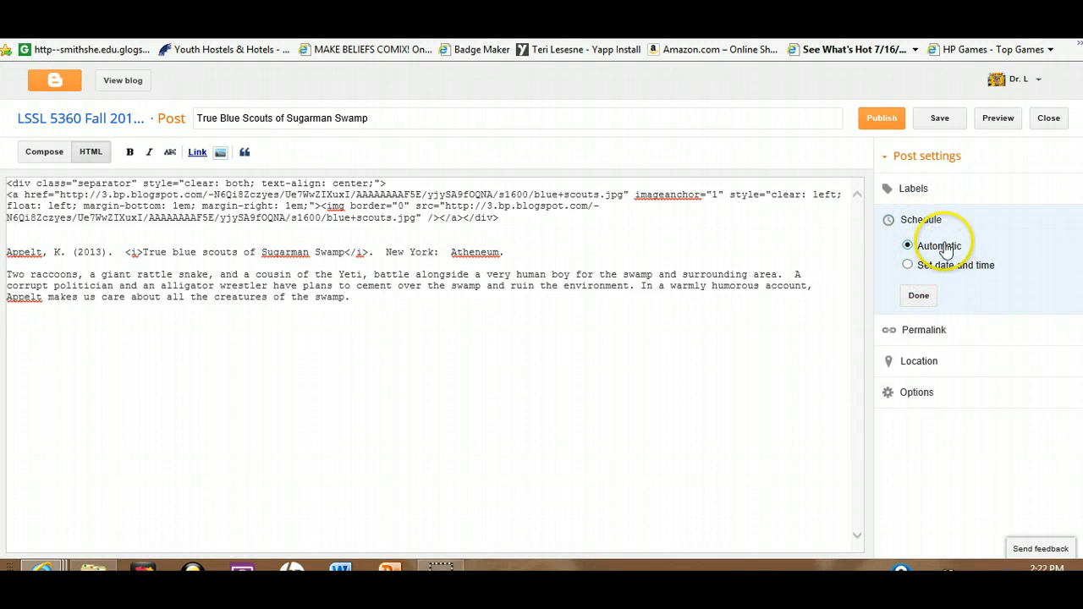
click(917, 294)
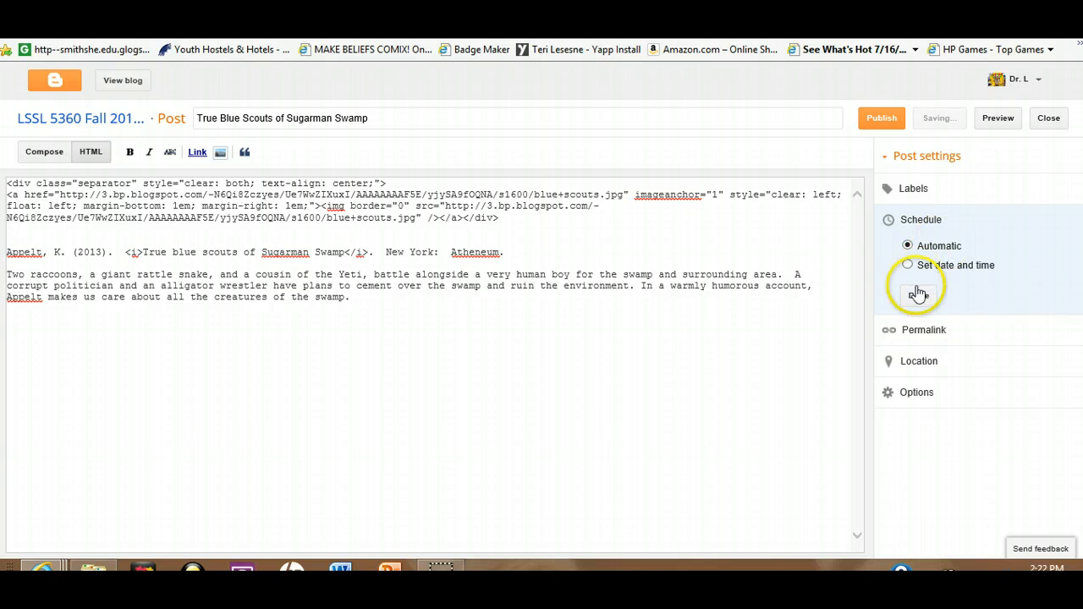
click(903, 197)
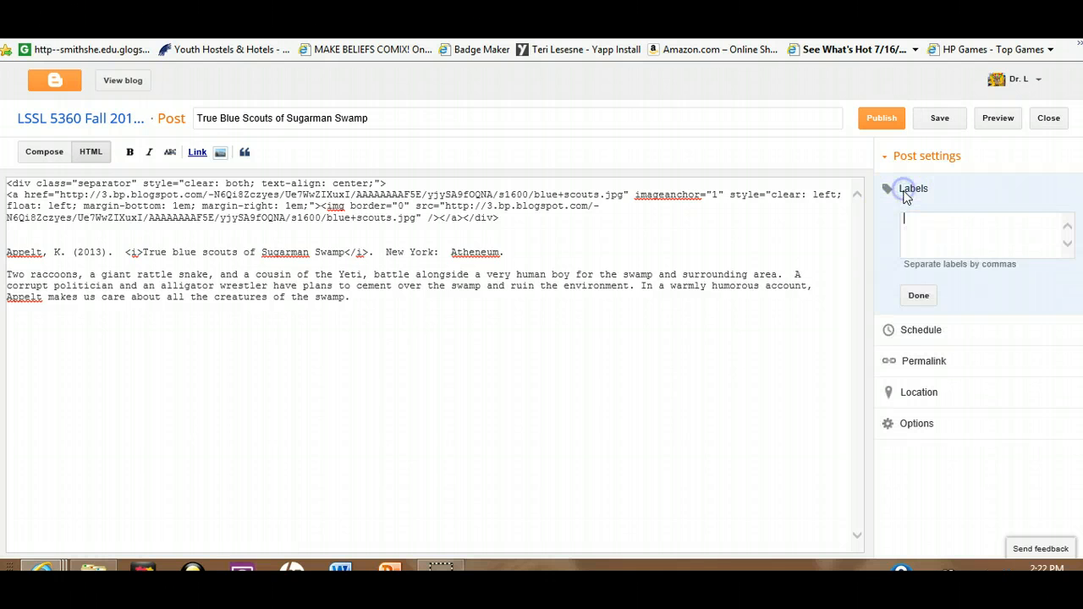
click(926, 239)
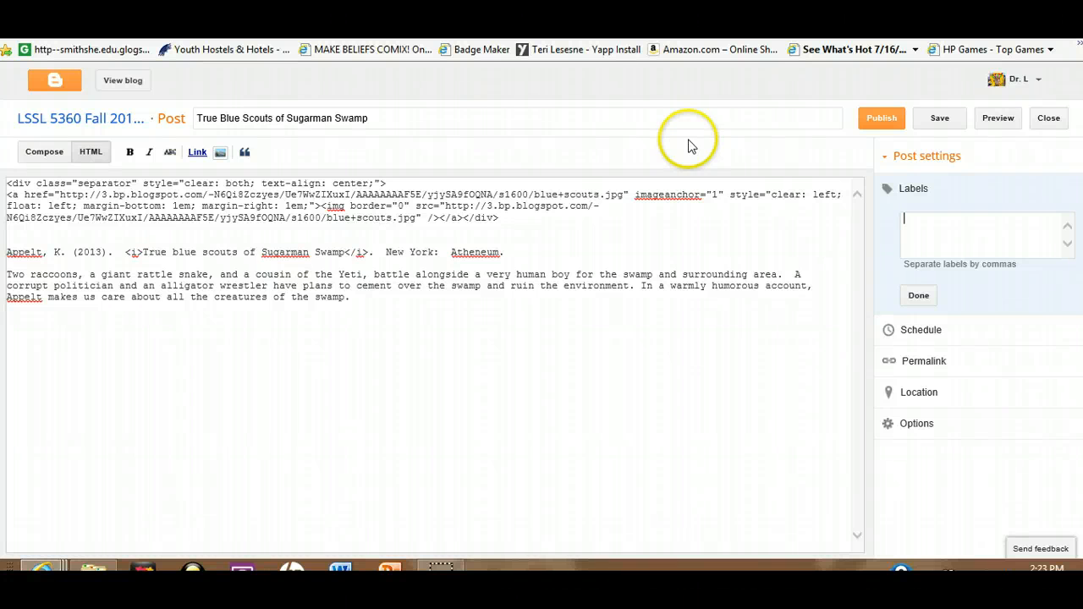
click(915, 295)
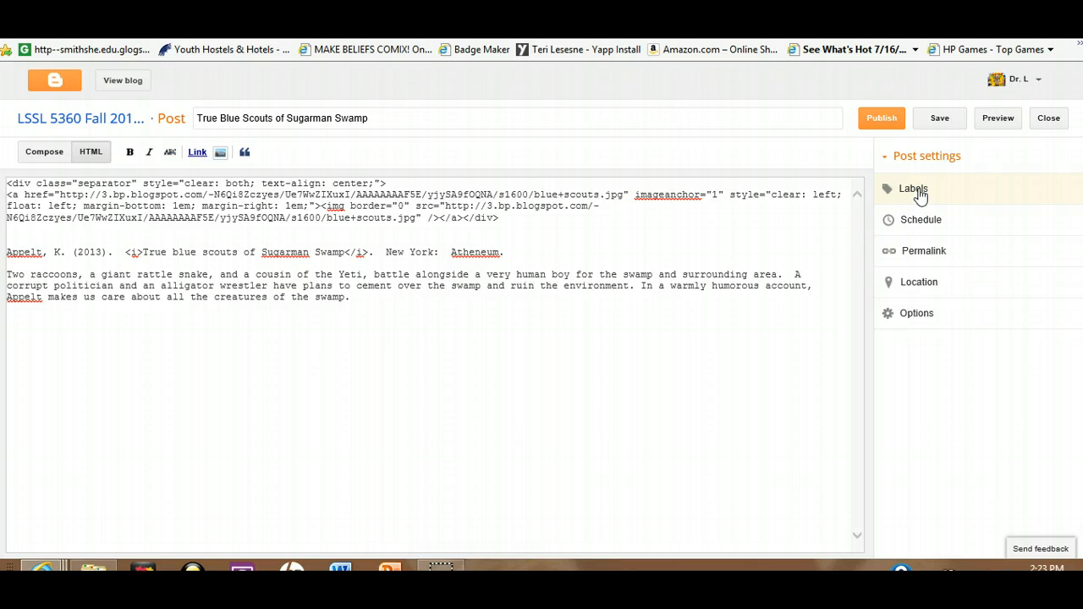
- Publish the post and view it on the live blog
click(885, 123)
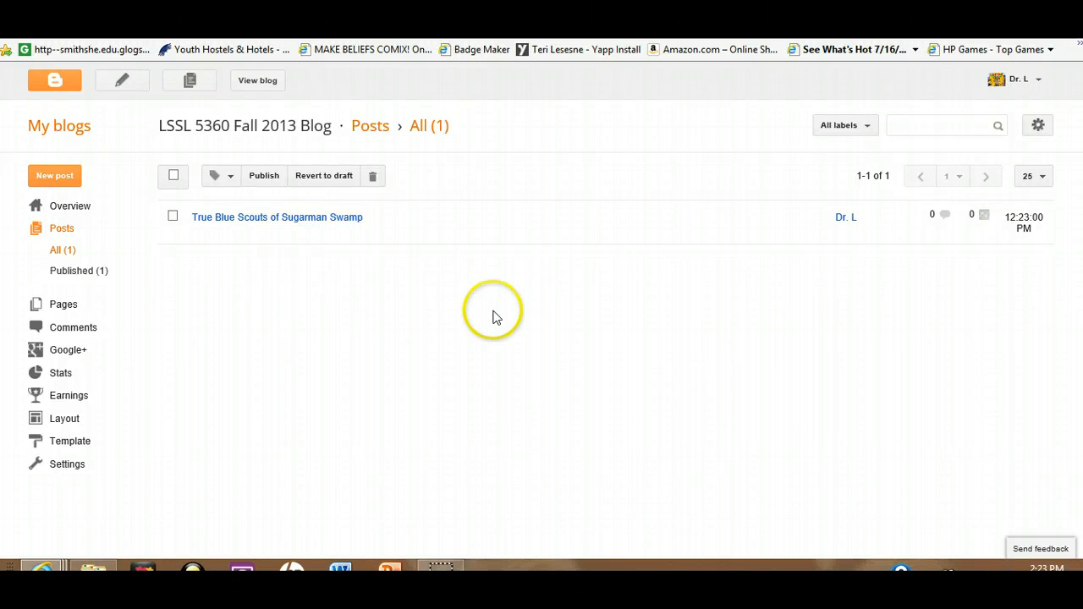
mouse_move(291, 242)
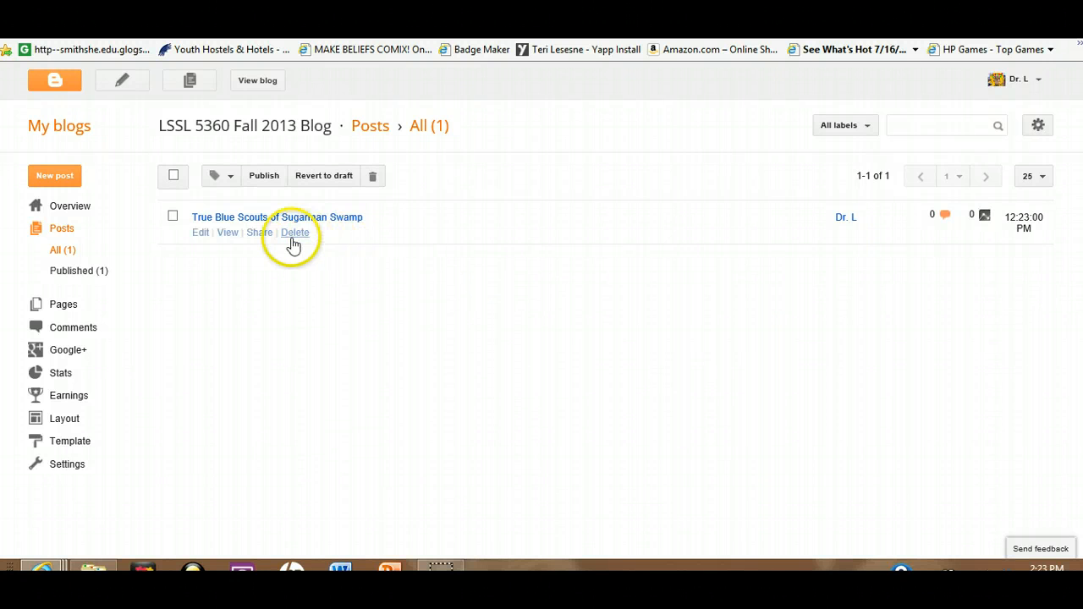
click(228, 235)
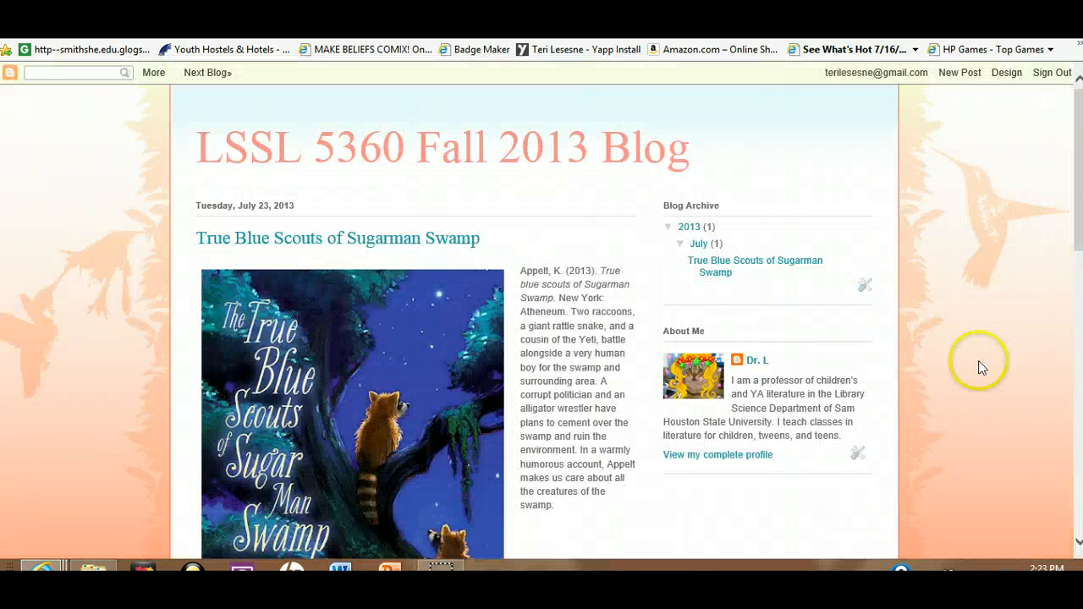
scroll(980, 367, down, 3)
scroll(999, 377, up, 2)
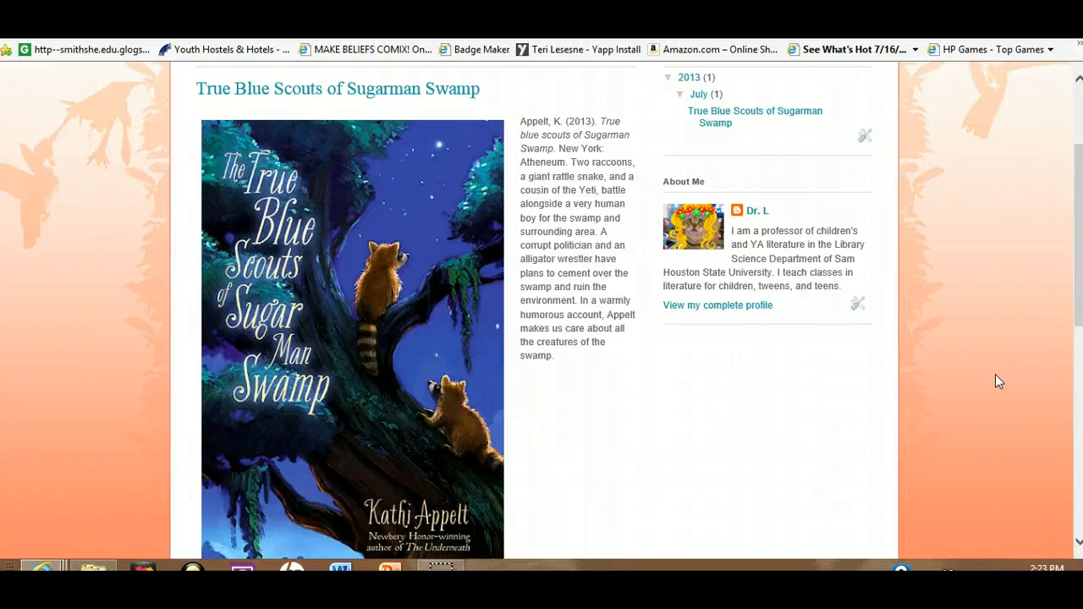
scroll(933, 407, up, 3)
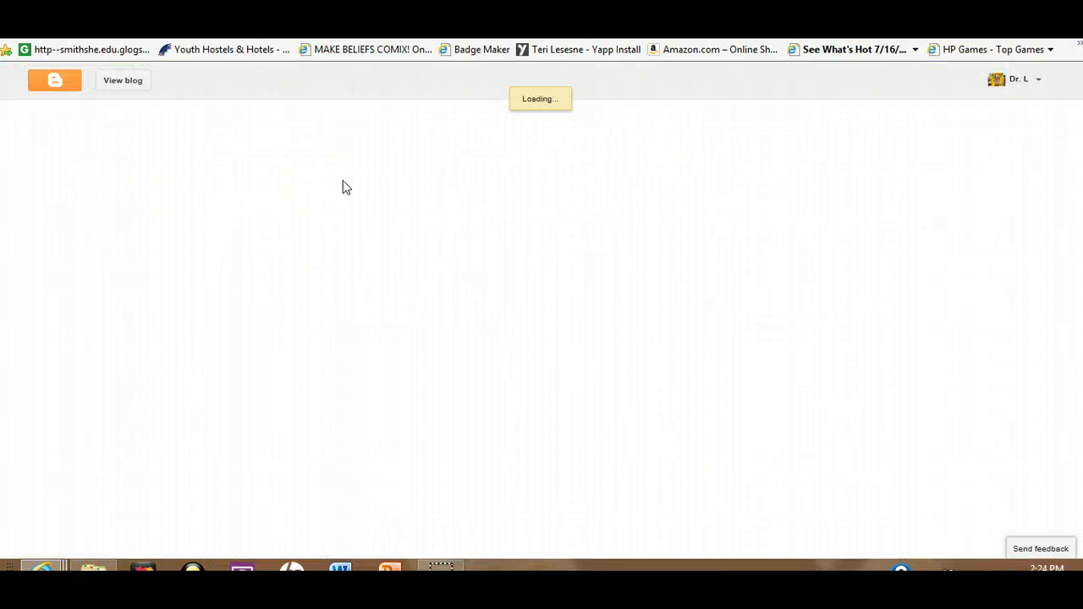
- Reopen the published post for editing and add the line "Here is a link to the trailer for the book." below the summary
click(74, 124)
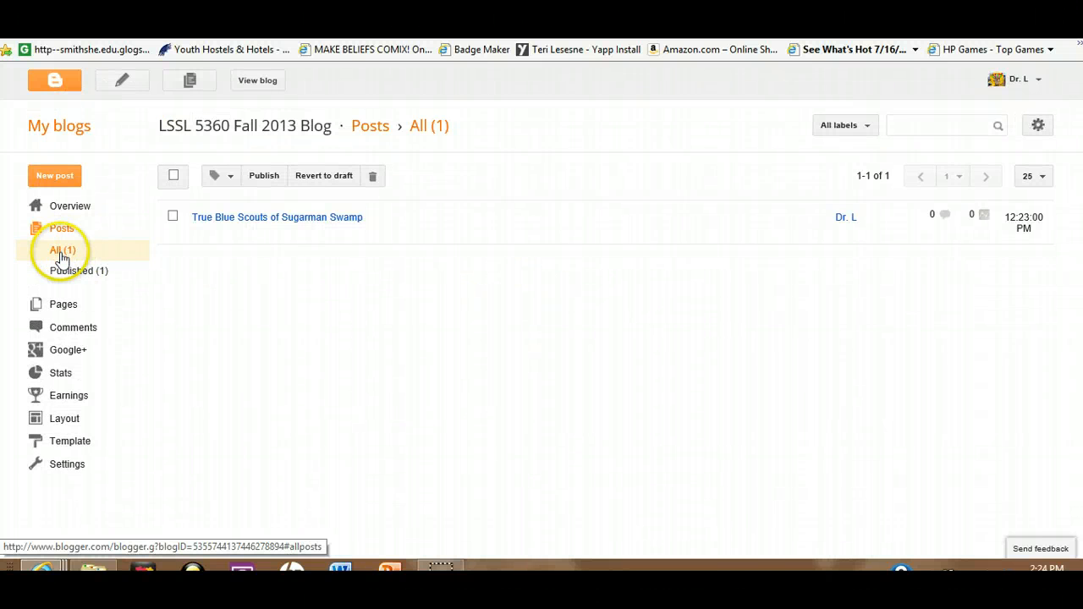
mouse_move(225, 240)
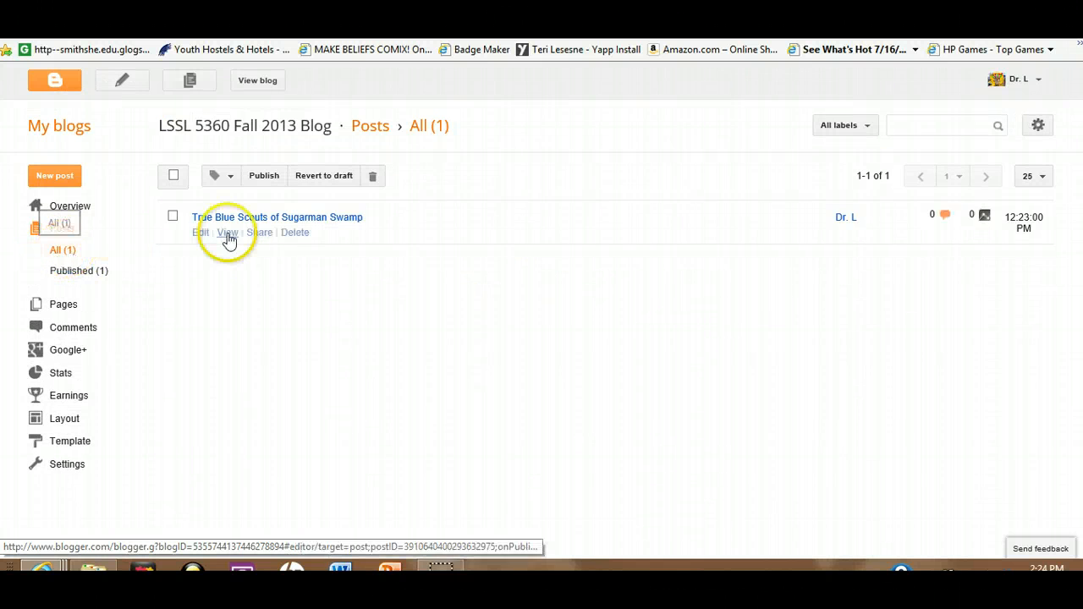
click(201, 233)
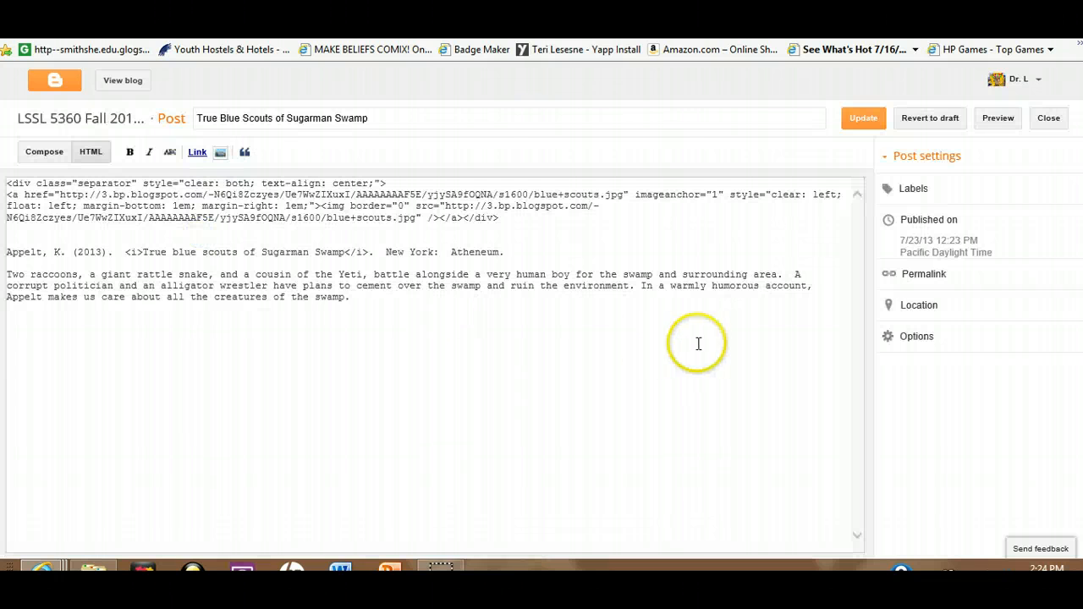
click(364, 299)
key(Return)
key(Return)
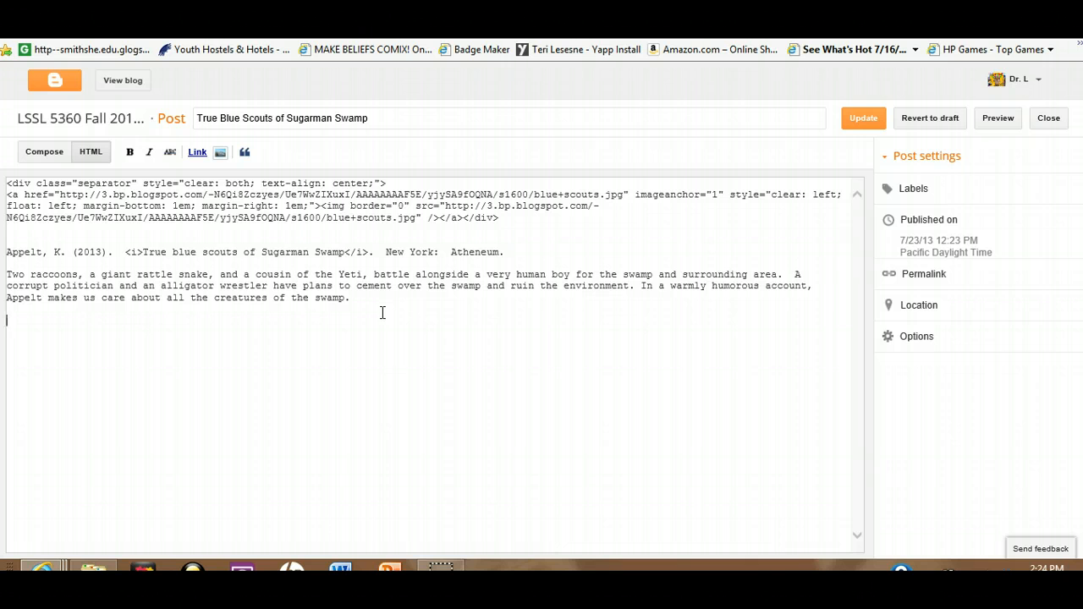
text(Here is a link to the trailer for the book.)
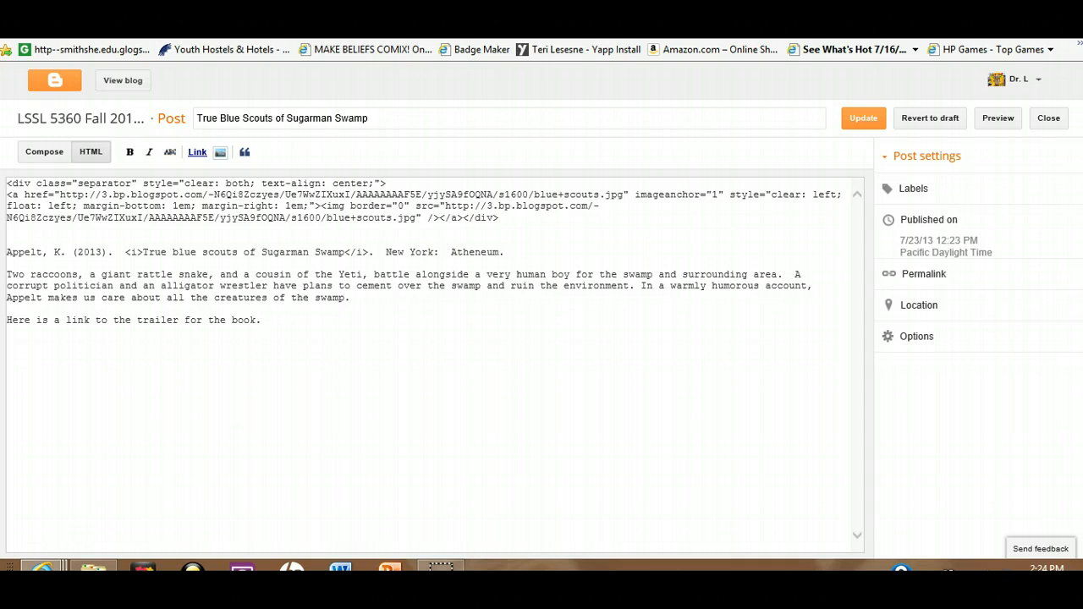
- Search Google in a new browser tab for "trailer for True Blue Scouts of Sugarman Swamp"
key(ctrl+t)
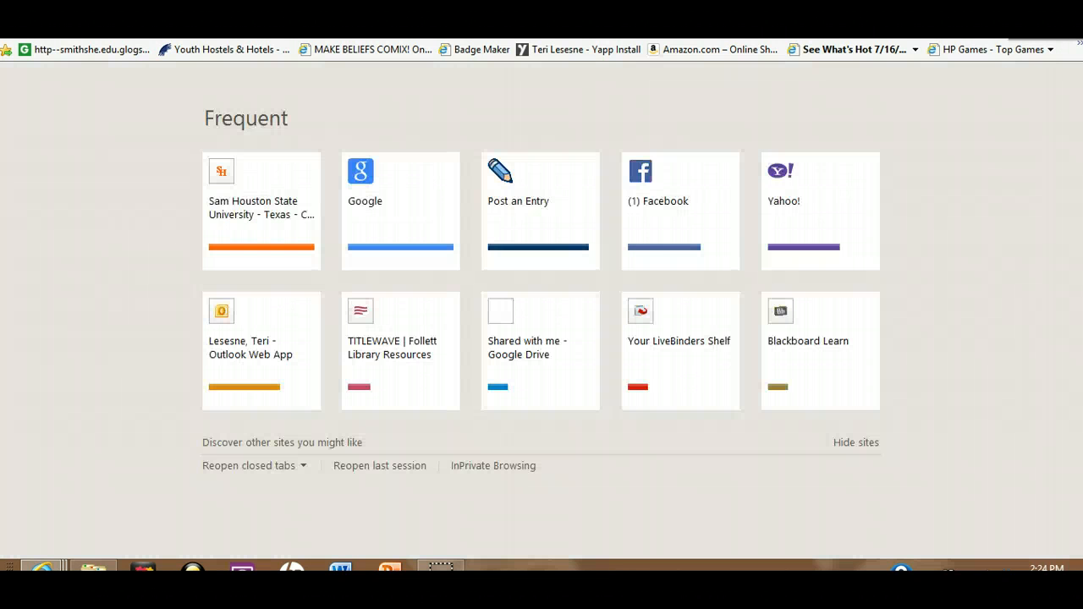
click(349, 174)
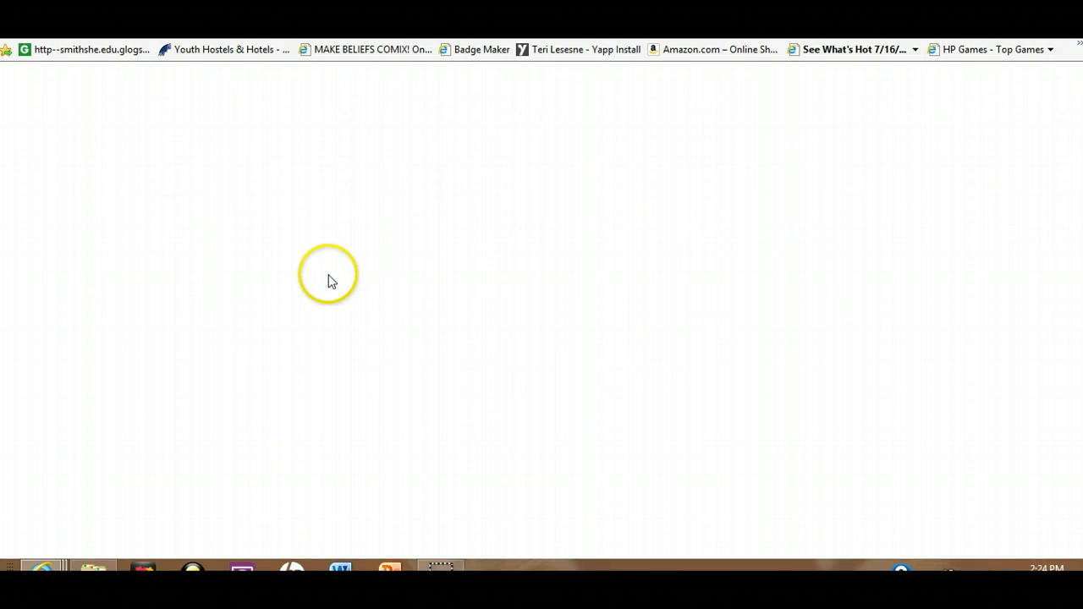
text(t)
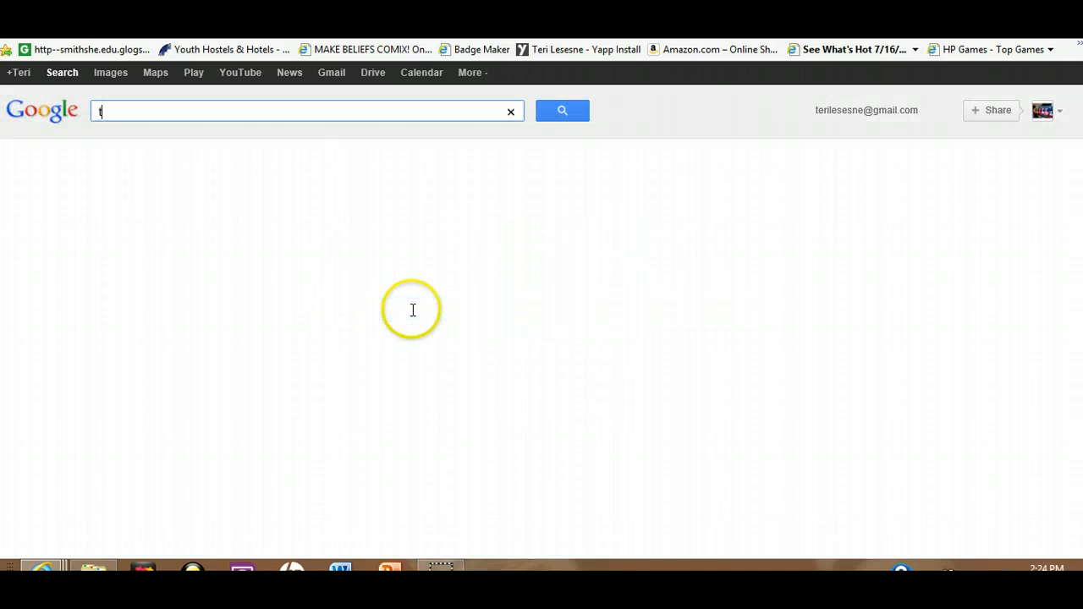
text(railer)
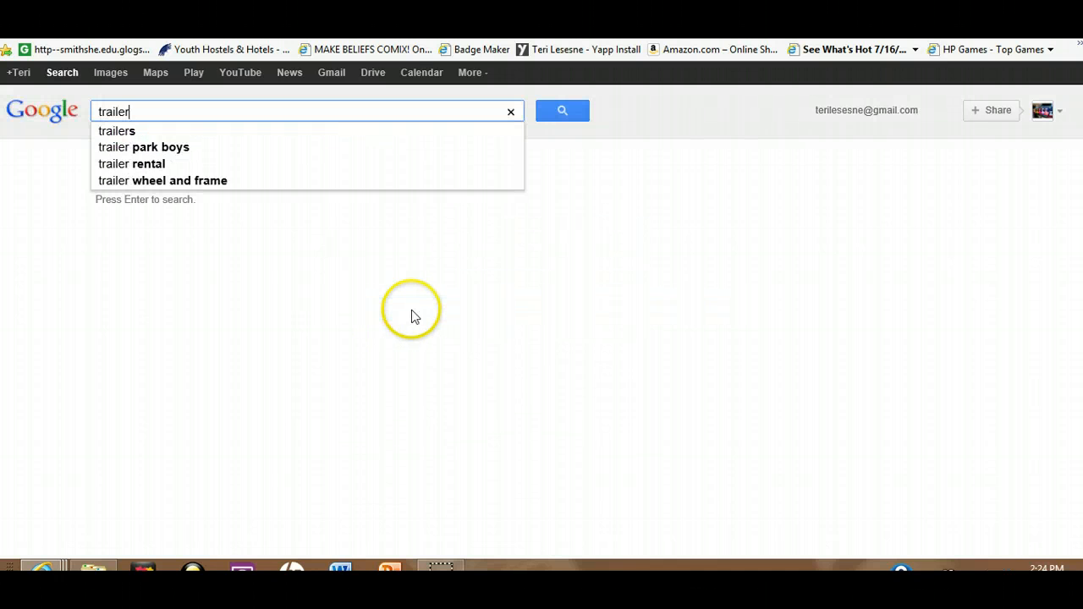
text( for Tru)
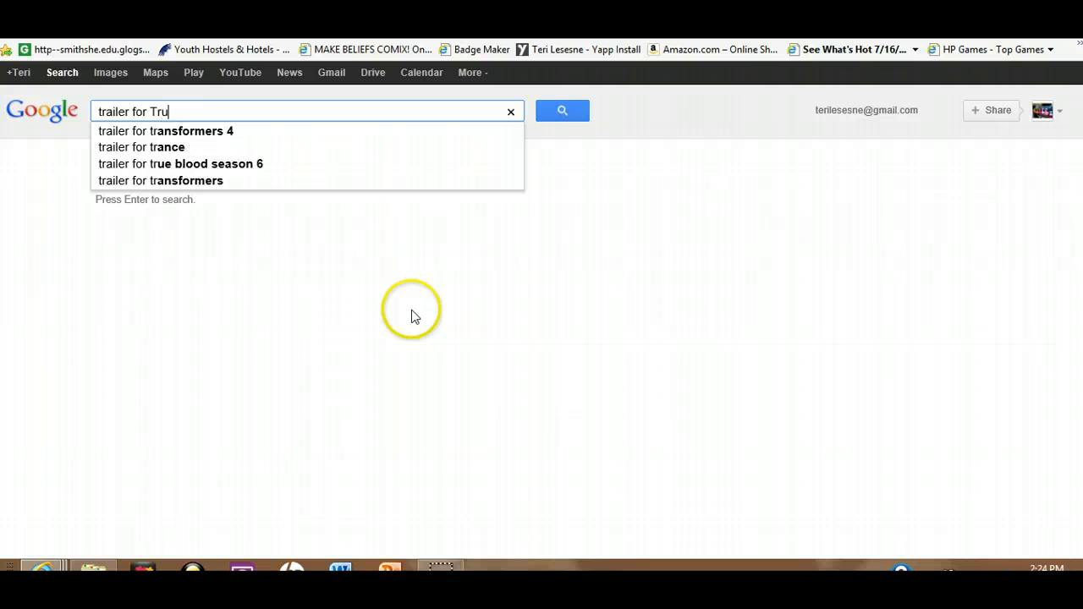
text(e B)
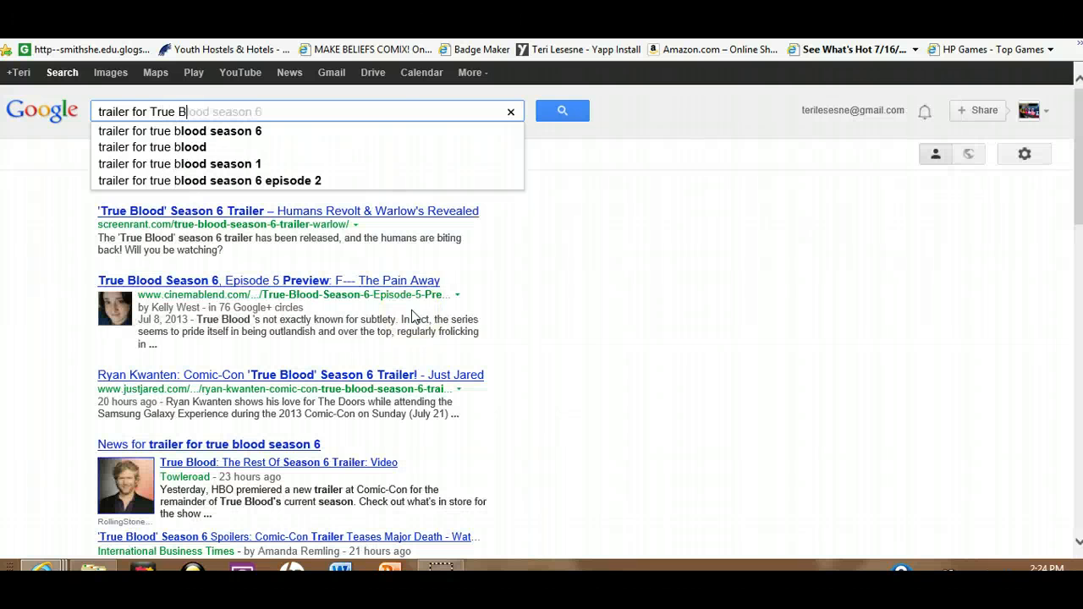
text(lue Scouts o)
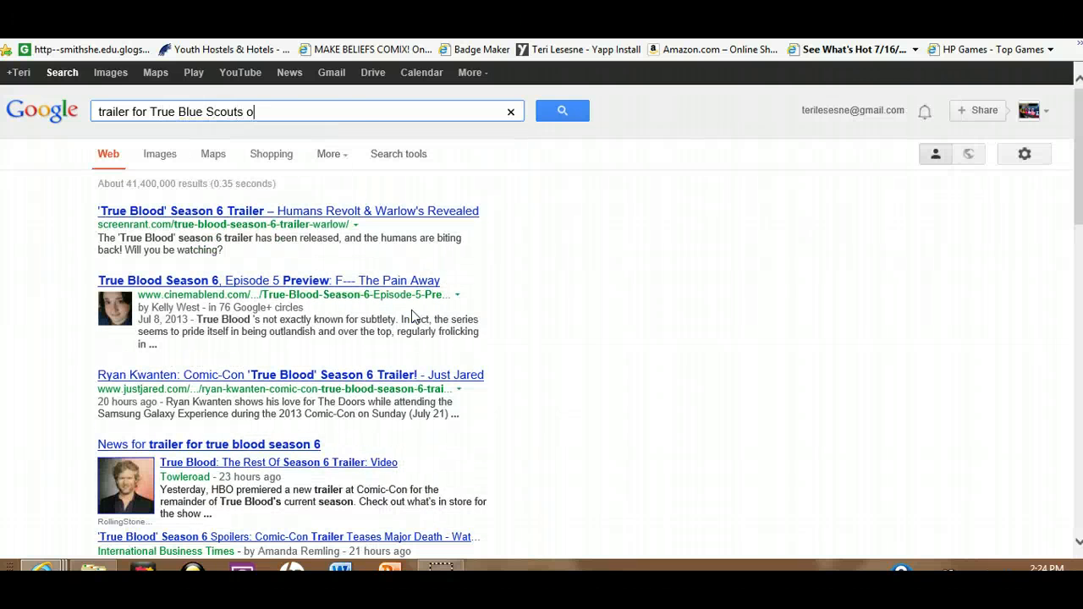
text(f)
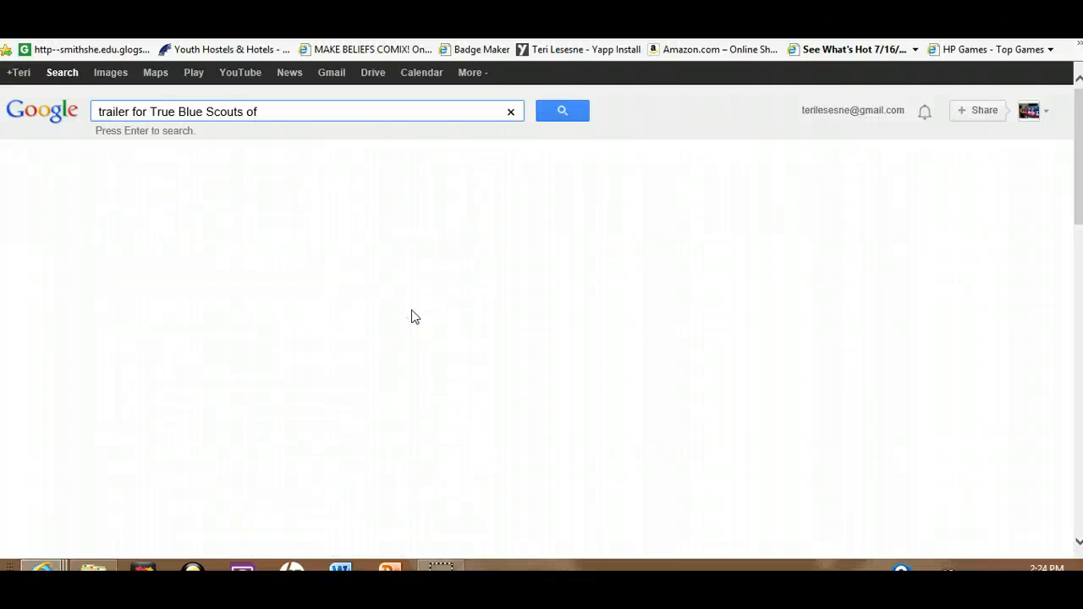
text( Sugarman Swamp)
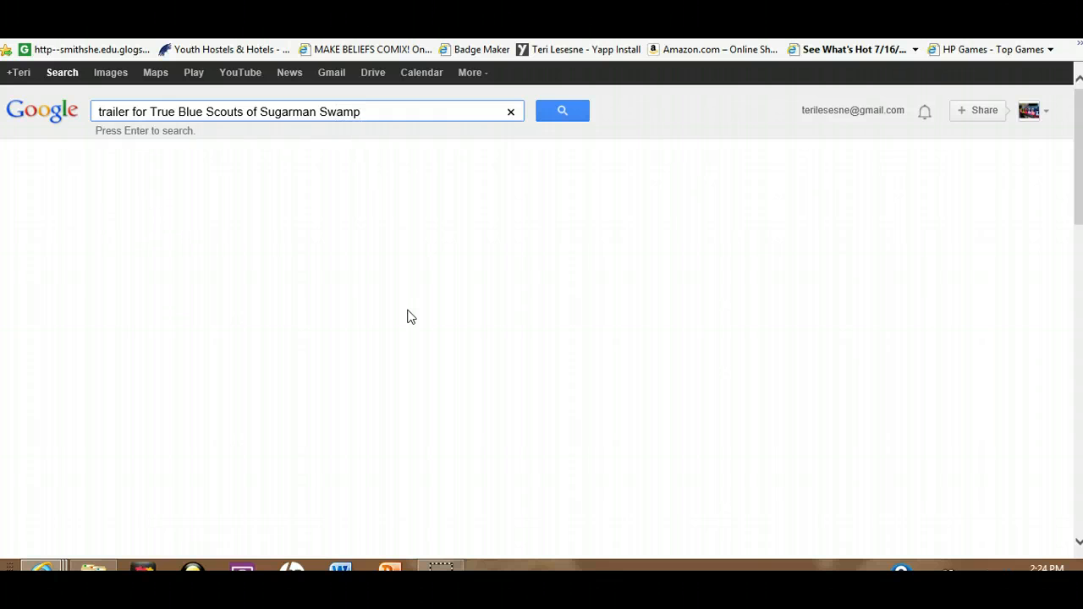
key(Return)
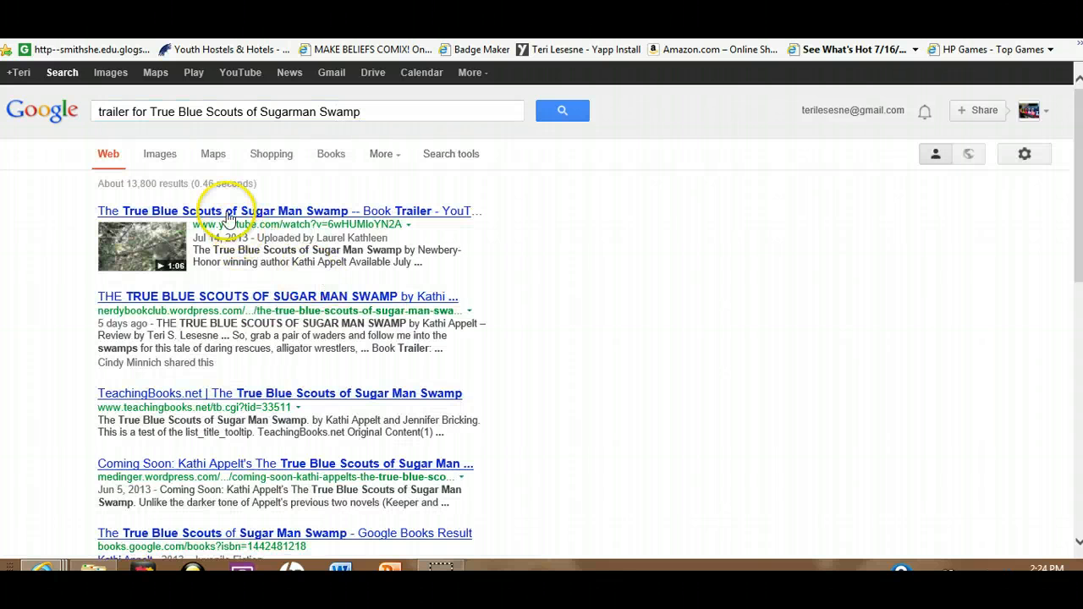
- Open the book trailer on YouTube, try to pick up its page address, and return to the search results
click(225, 216)
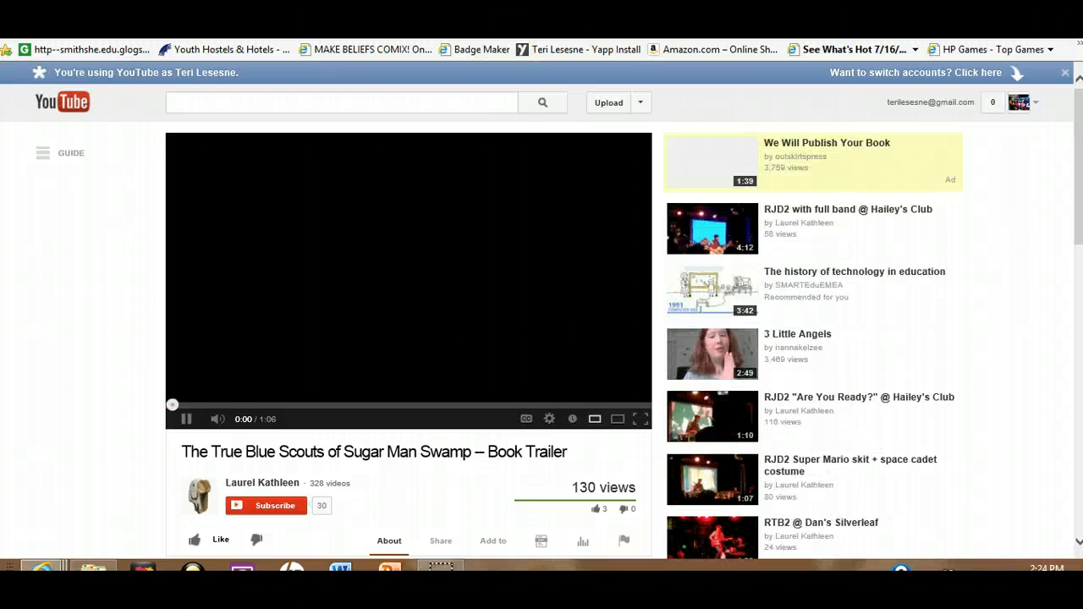
click(315, 26)
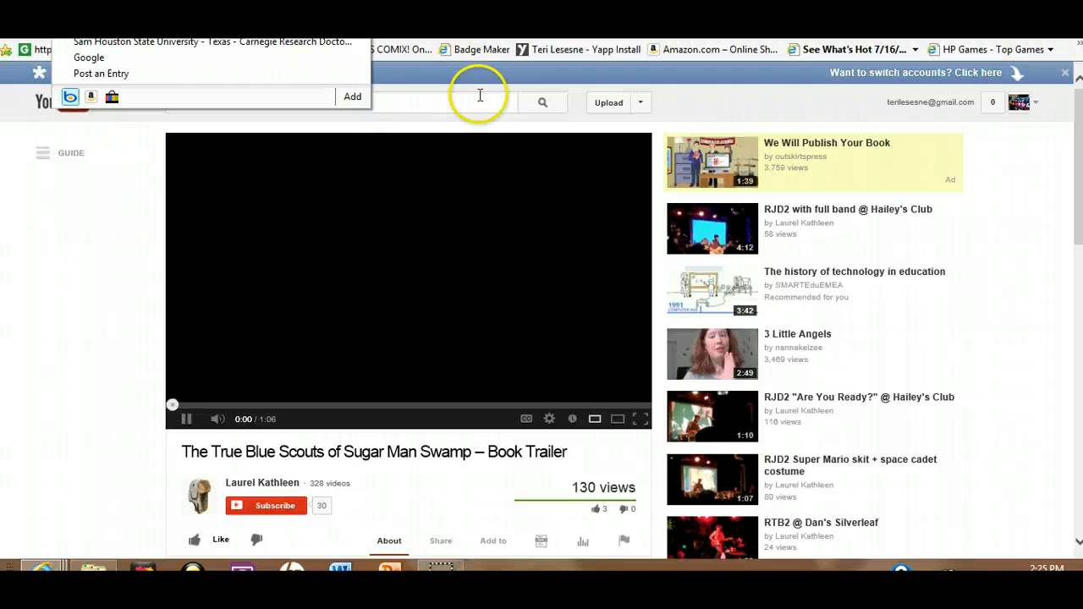
click(700, 103)
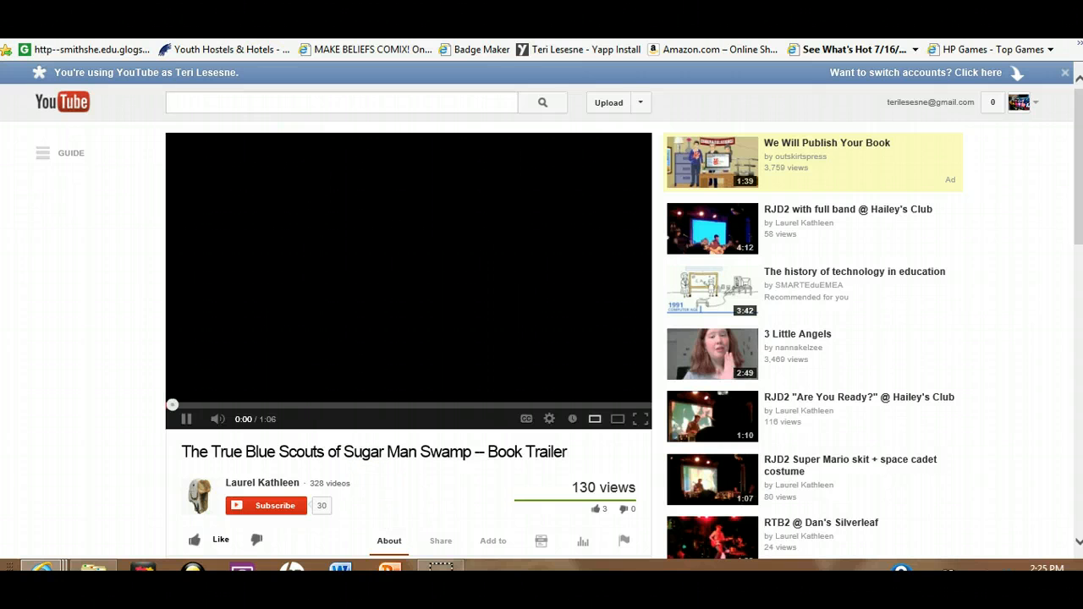
click(426, 52)
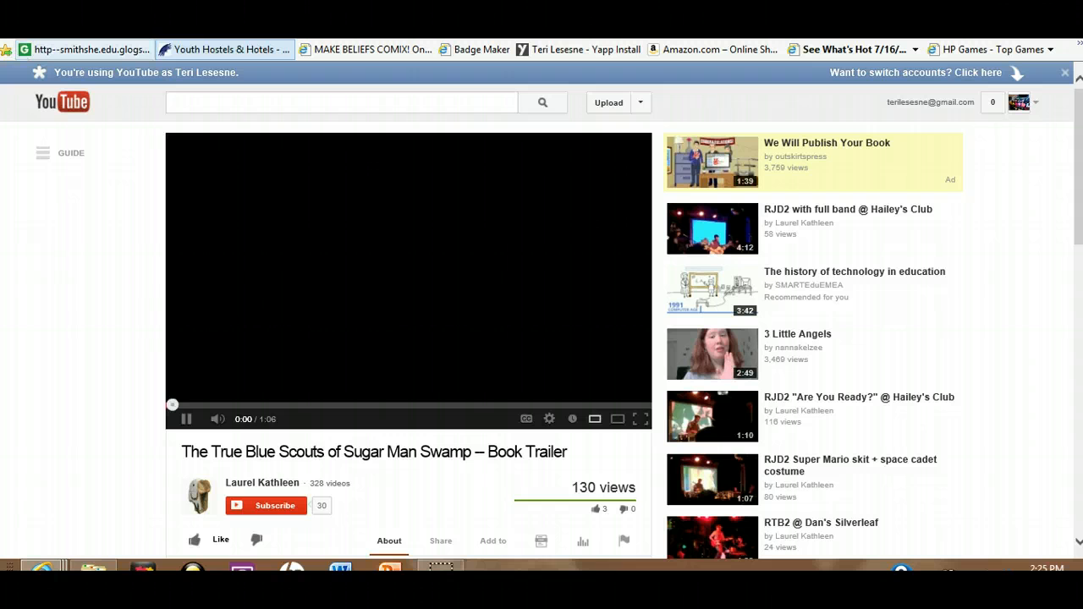
key(alt+Left)
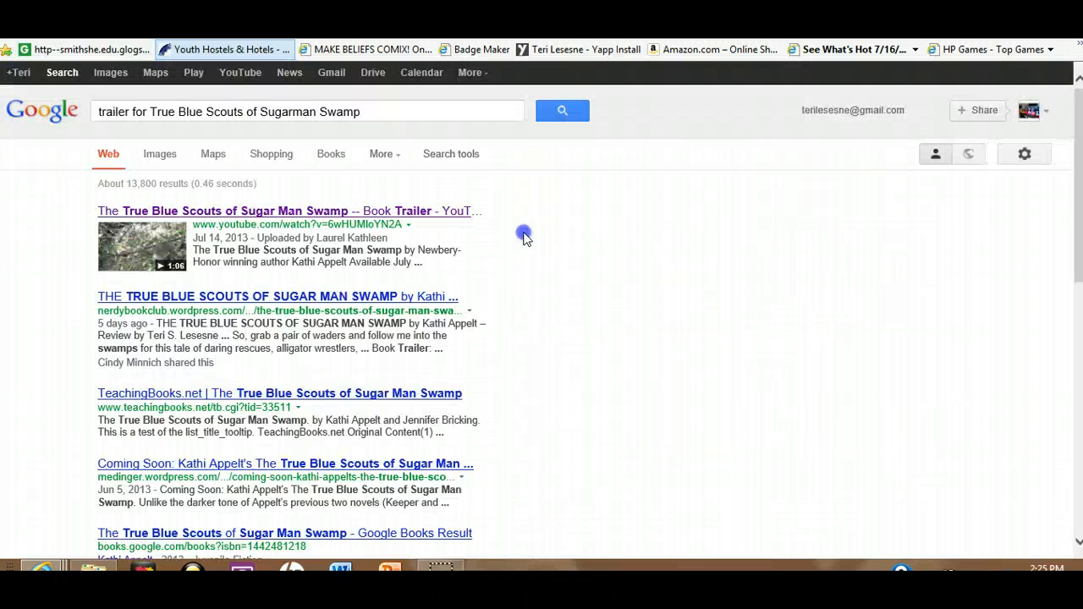
- Copy the YouTube web address shown under the book trailer's search result
click(411, 227)
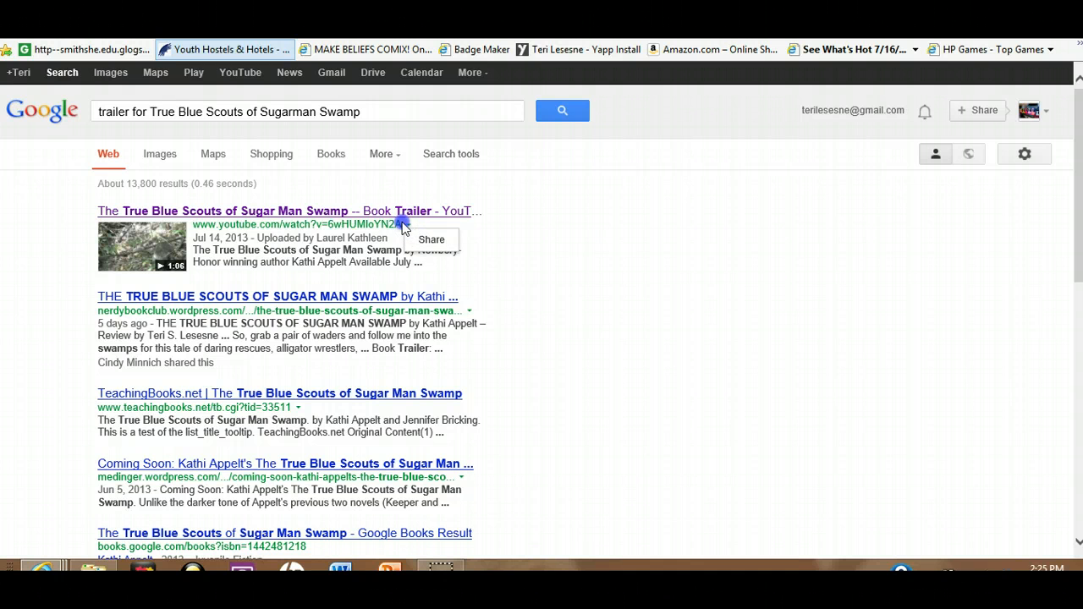
drag(193, 225, 403, 224)
key(ctrl+c)
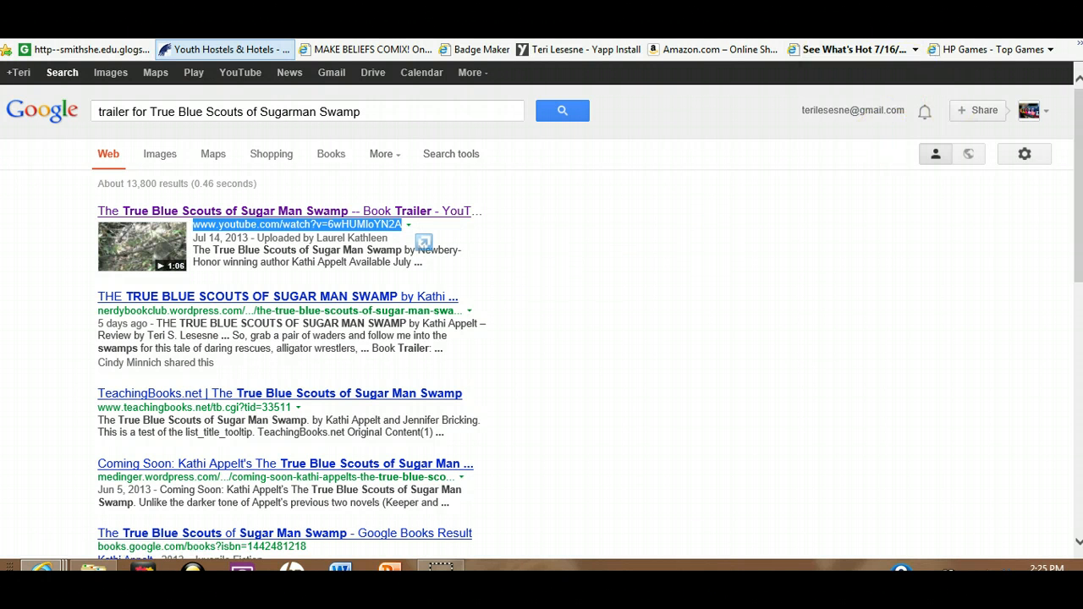
- Switch back to Blogger and open the True Blue Scouts of Sugarman Swamp post for editing
click(626, 26)
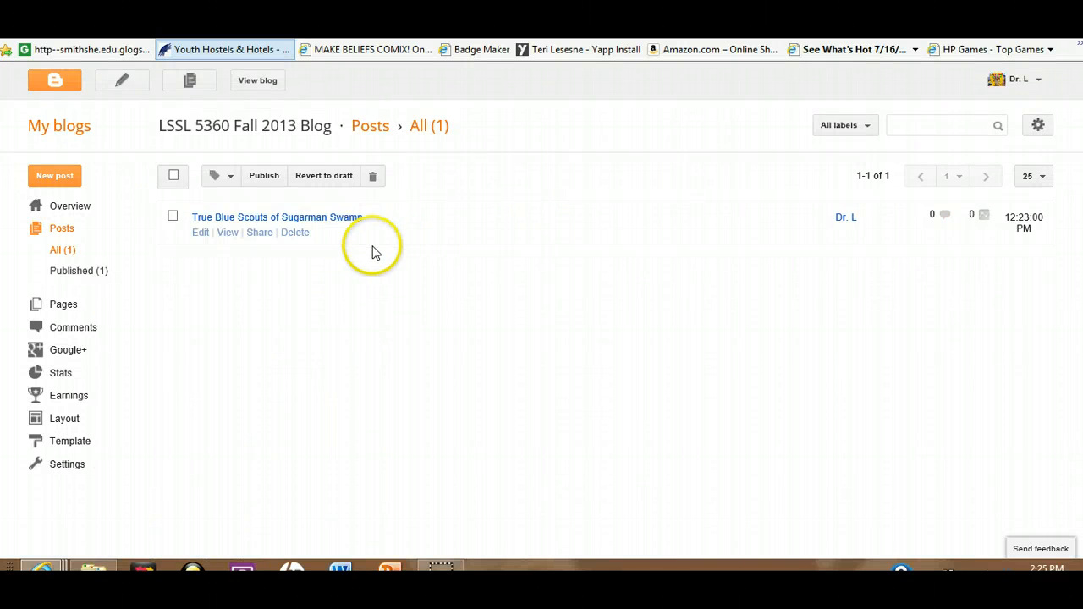
click(200, 232)
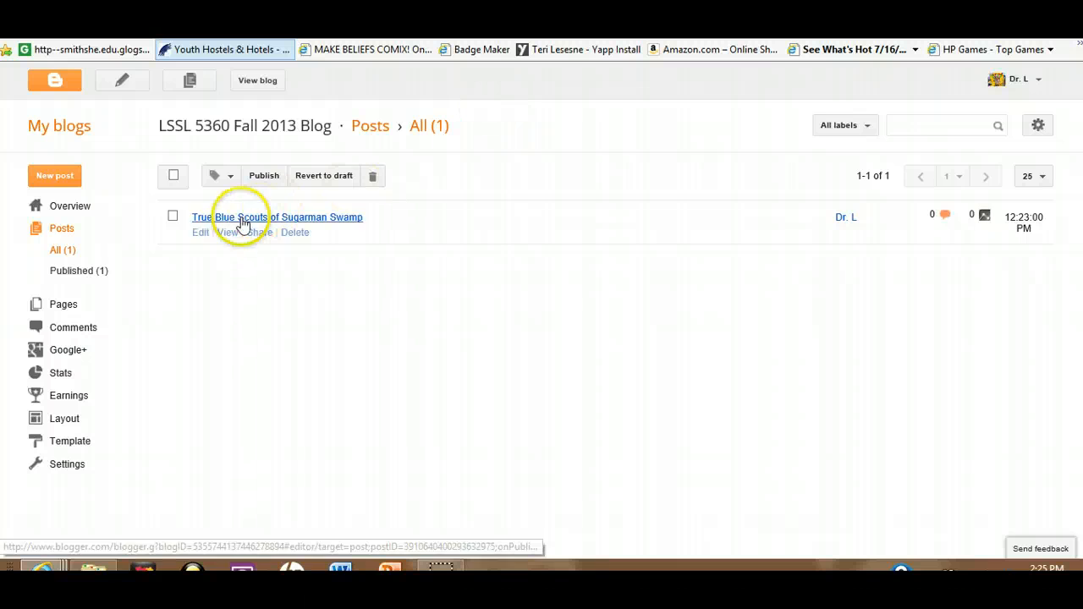
click(195, 238)
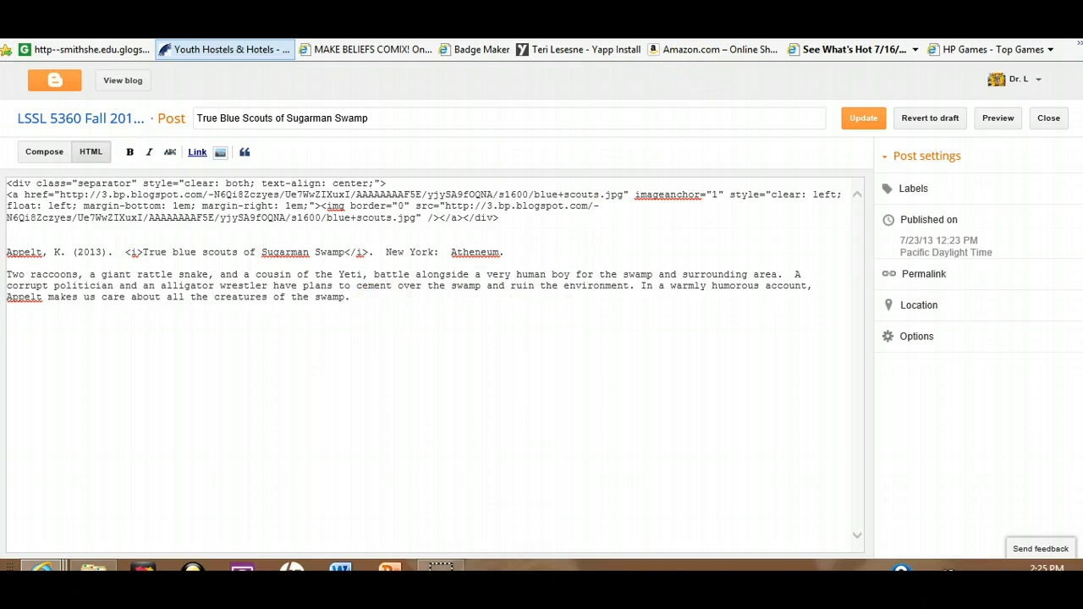
- Add the line "Here is a link to the trailer for the book:" with the copied YouTube address below the summary, and update the post
key(Return)
key(Return)
text(Here is a link to the trailer for the book.)
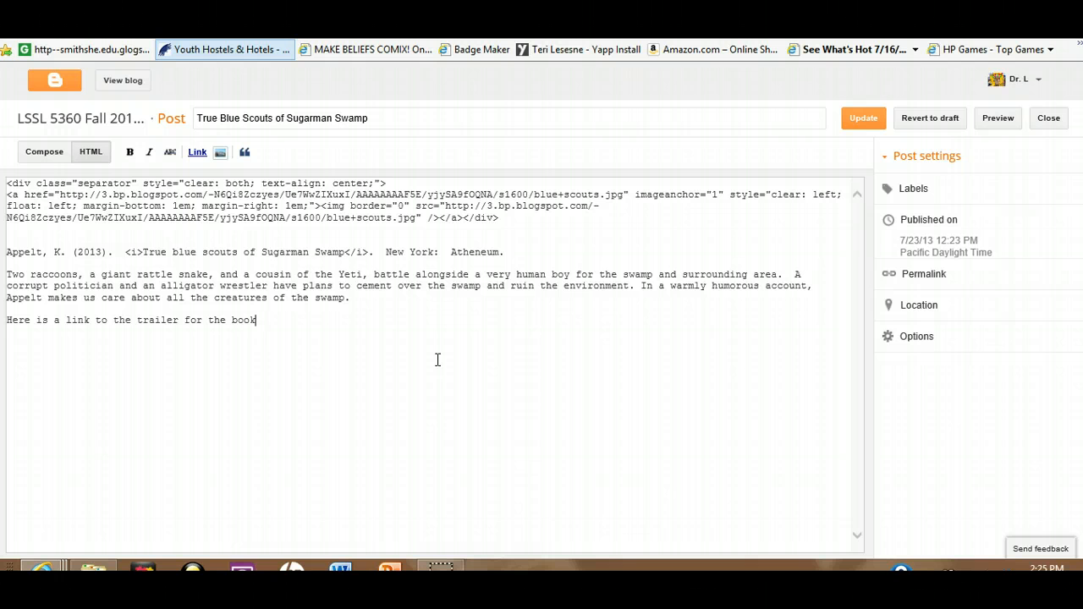
key(ctrl+v)
key(Return)
key(Return)
key(Return)
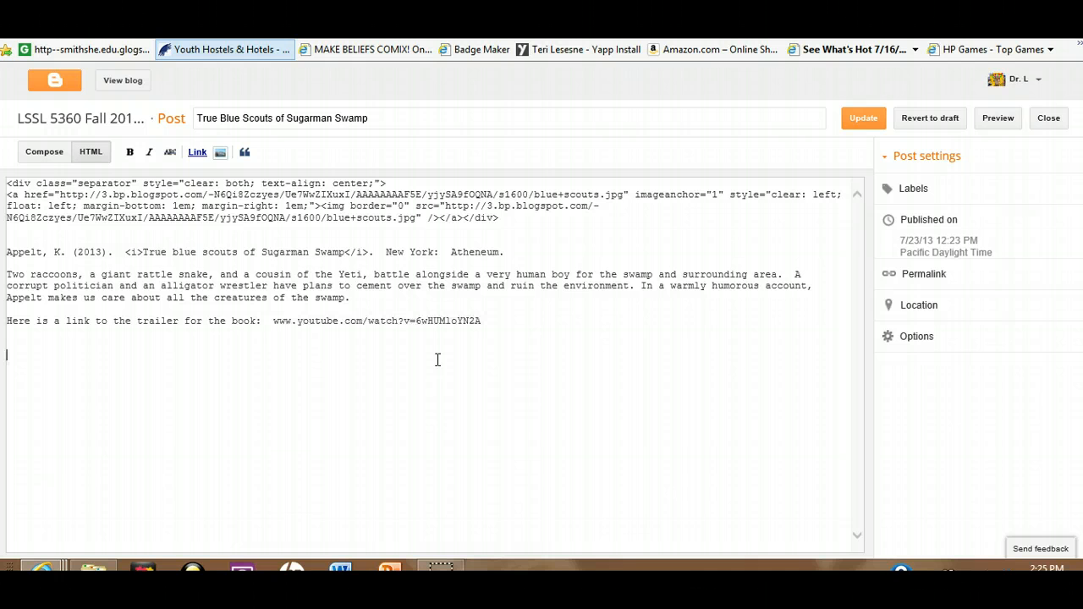
text(.)
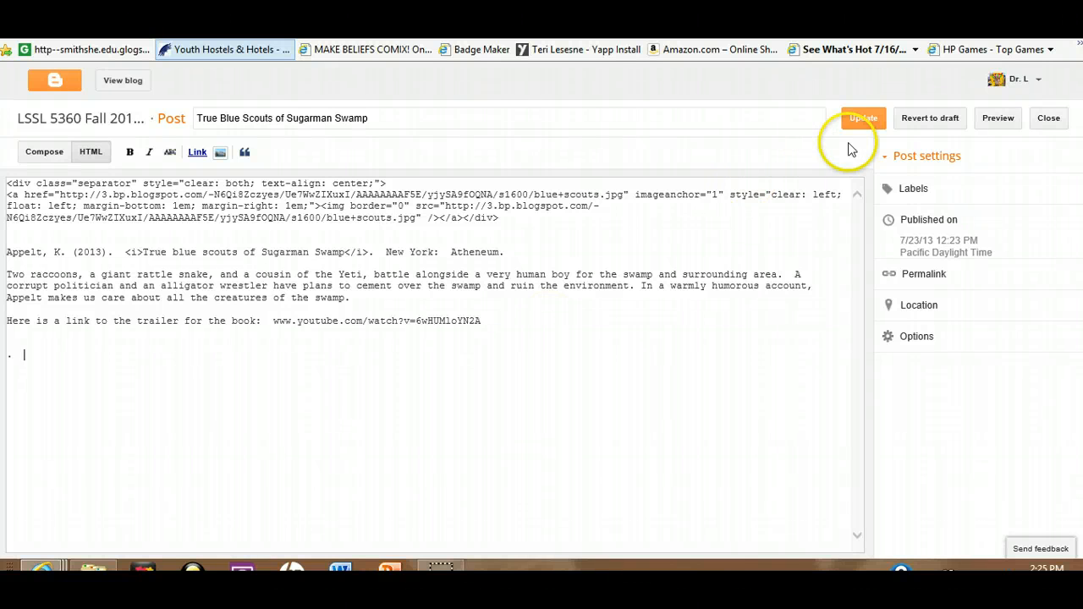
click(871, 123)
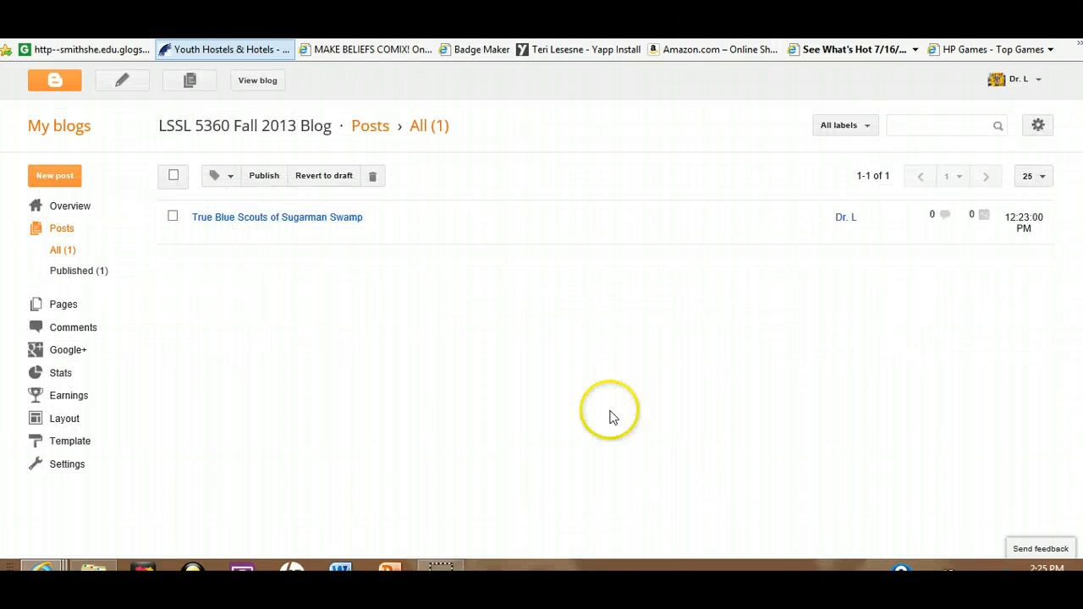
- View the published True Blue Scouts of Sugarman Swamp post and check the trailer address at the end of its text
mouse_move(231, 235)
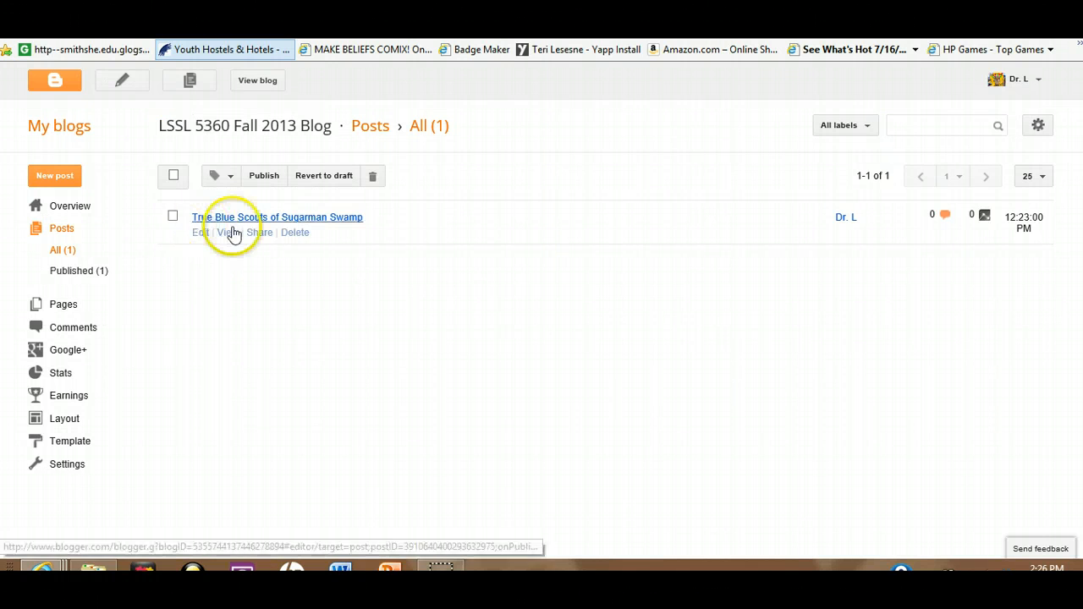
click(227, 239)
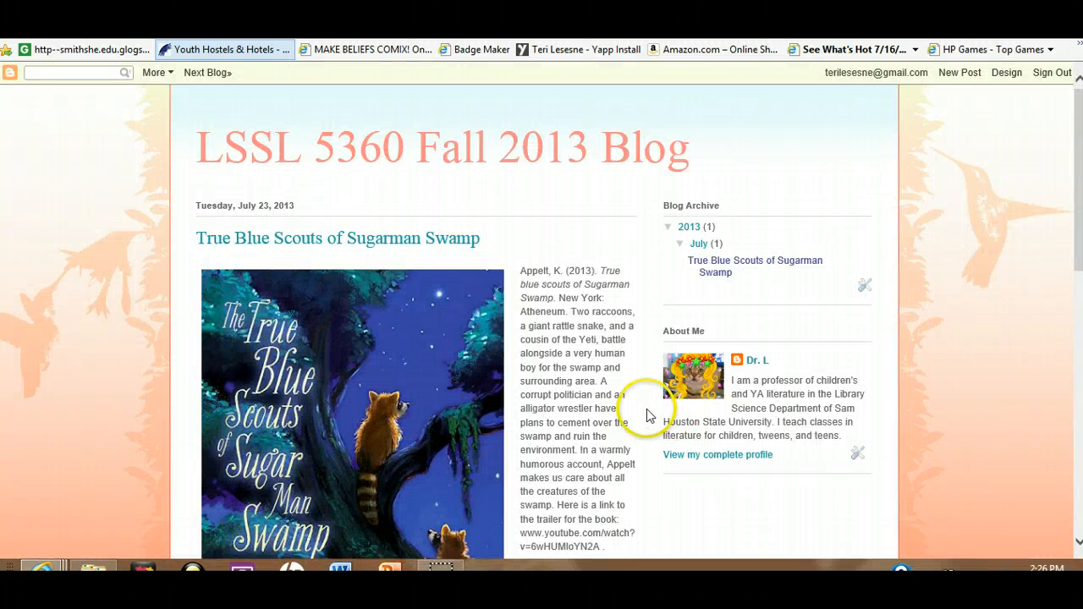
scroll(651, 417, down, 3)
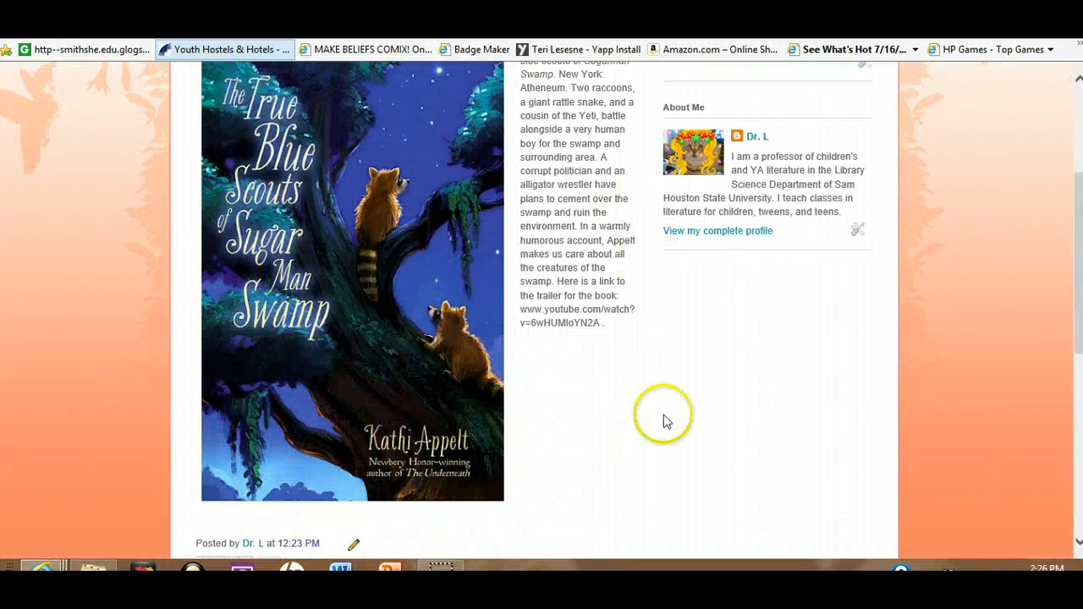
drag(607, 323, 636, 339)
click(630, 339)
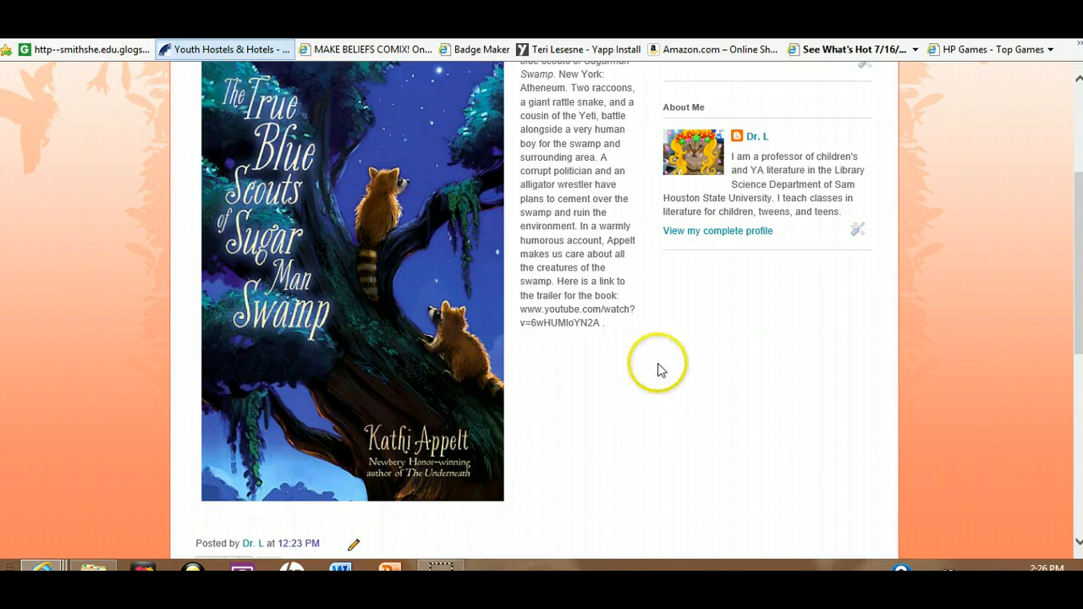
scroll(653, 371, up, 3)
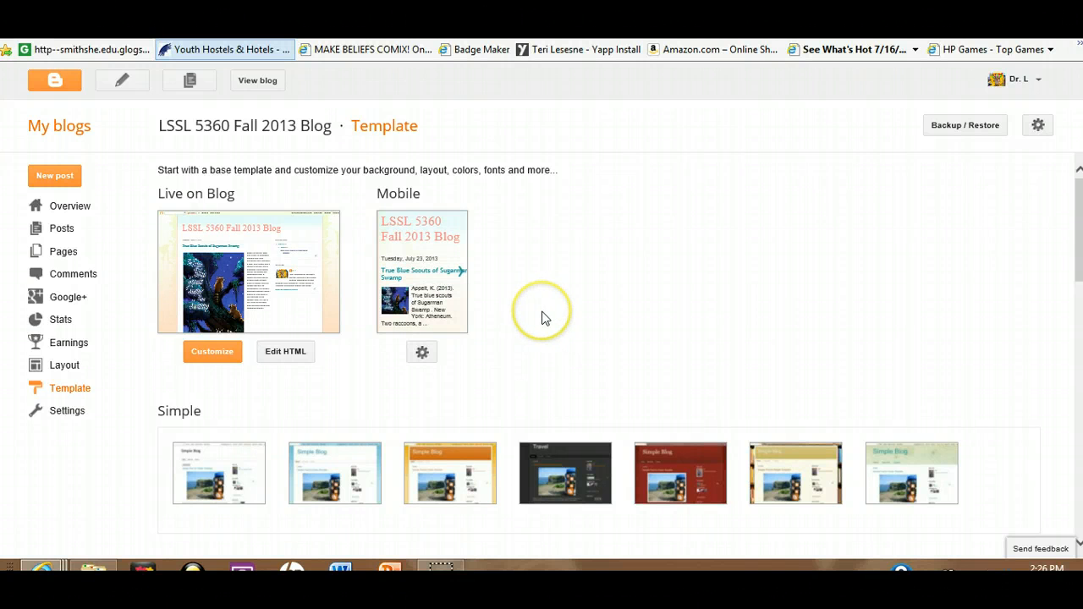
- Browse the blog's template choices, apply the Watermark template with blue sky and green grass, and view the blog
scroll(527, 324, down, 3)
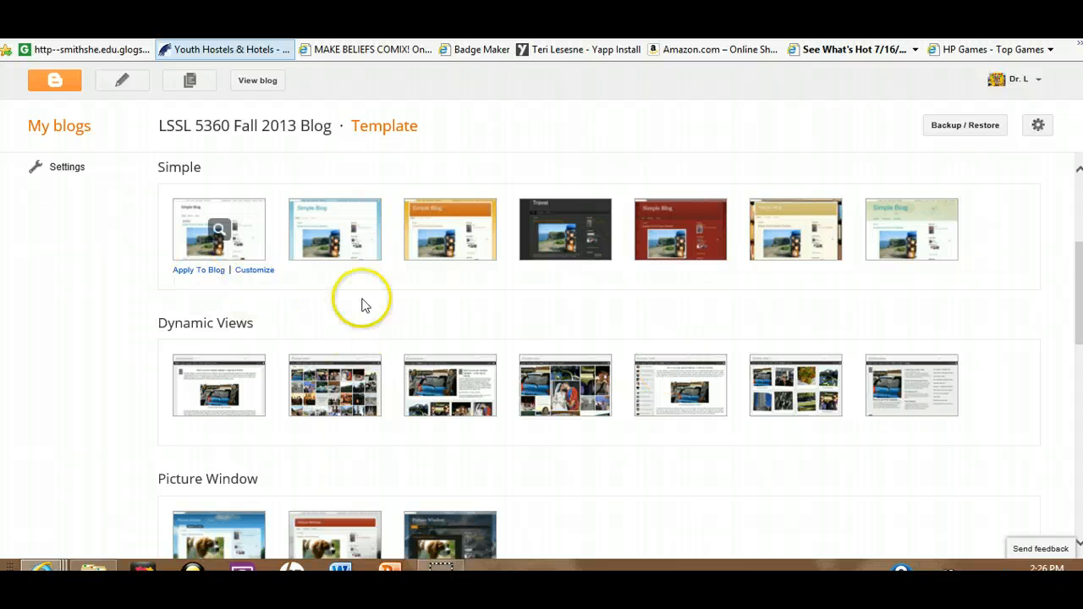
scroll(432, 402, down, 2)
scroll(550, 413, down, 2)
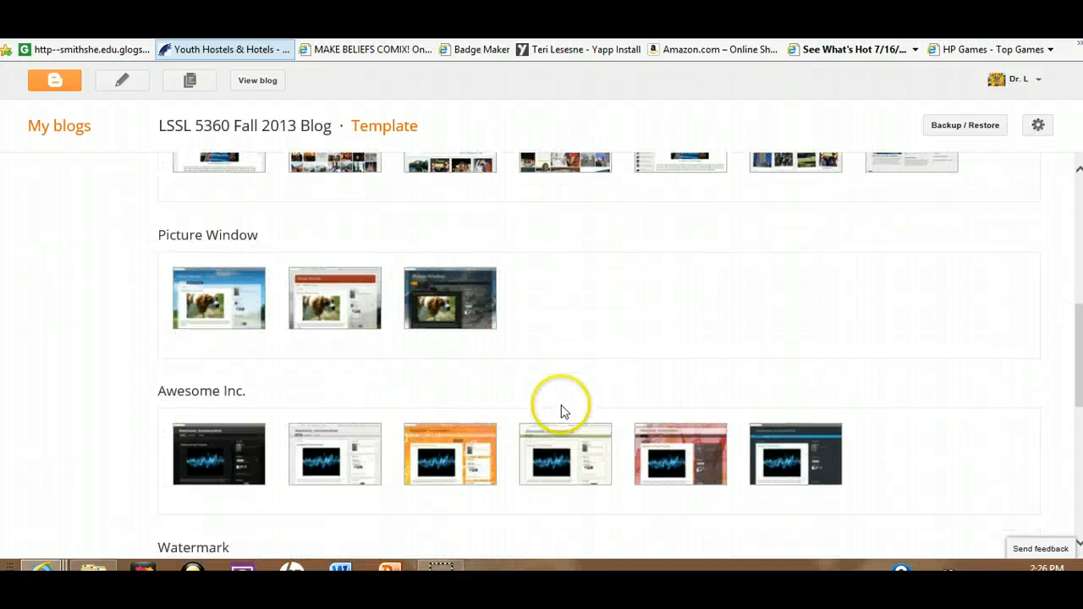
scroll(536, 477, down, 3)
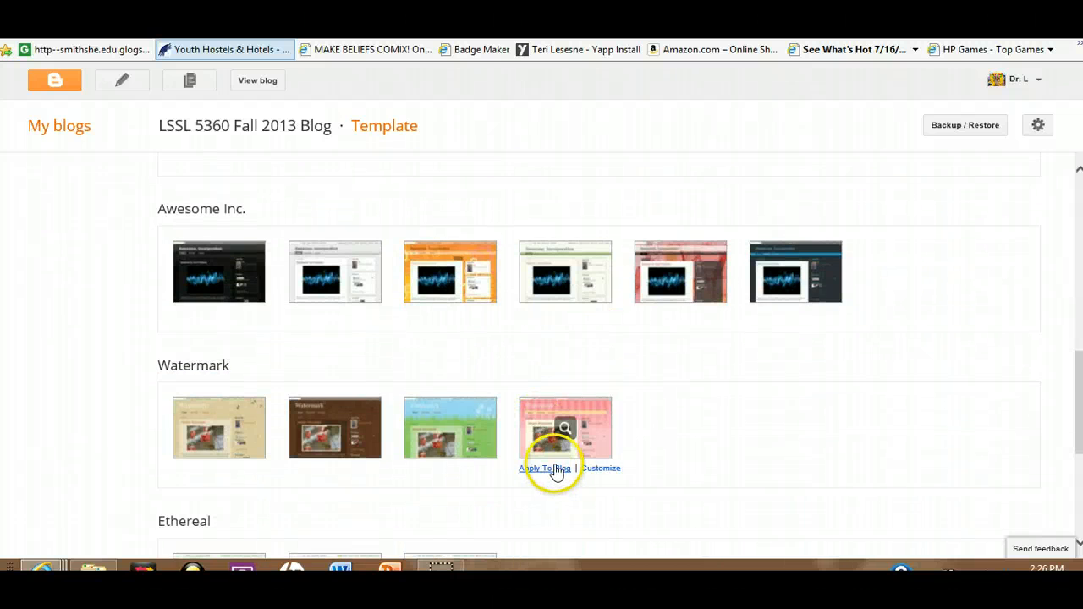
scroll(554, 466, down, 2)
scroll(556, 462, down, 3)
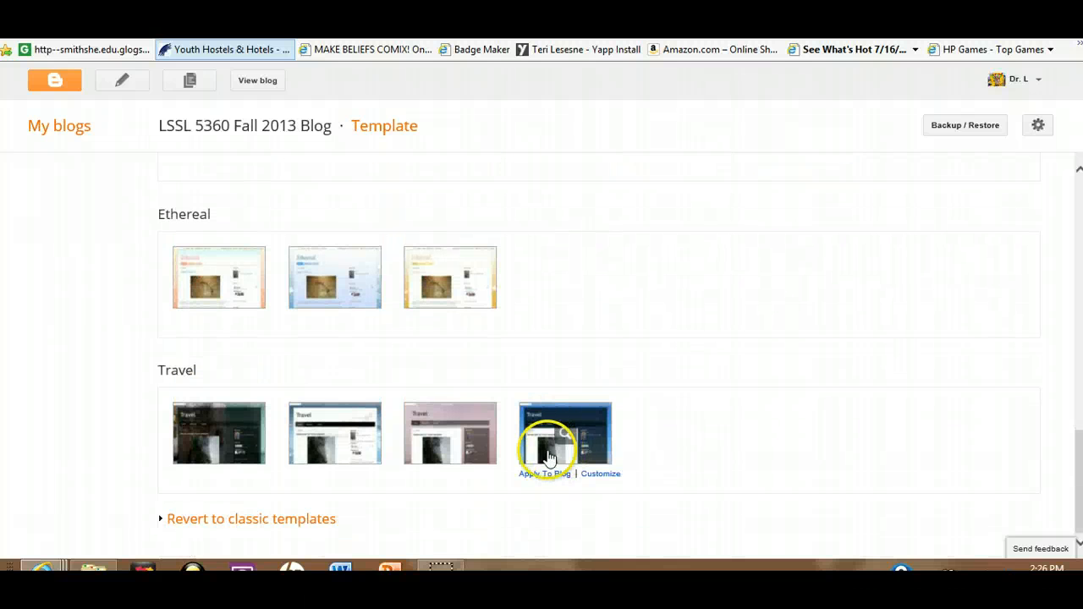
scroll(556, 444, up, 5)
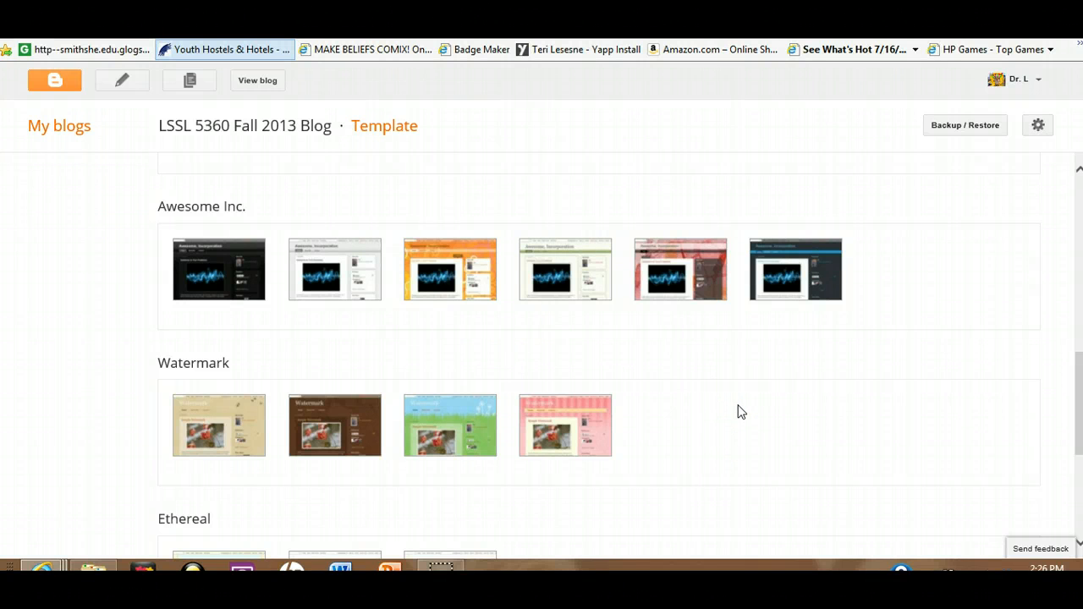
mouse_move(479, 423)
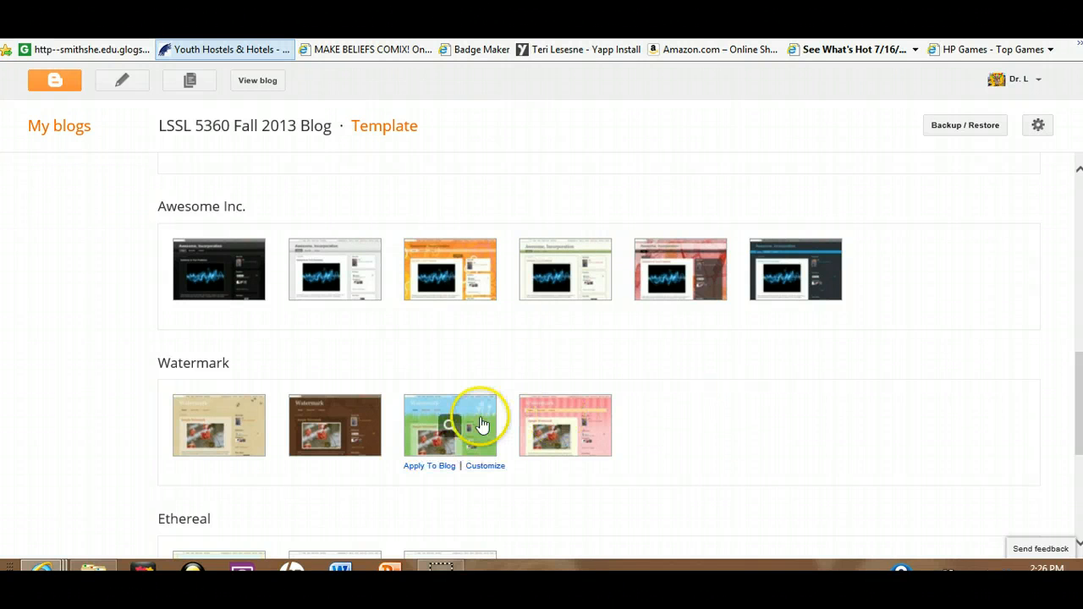
click(430, 466)
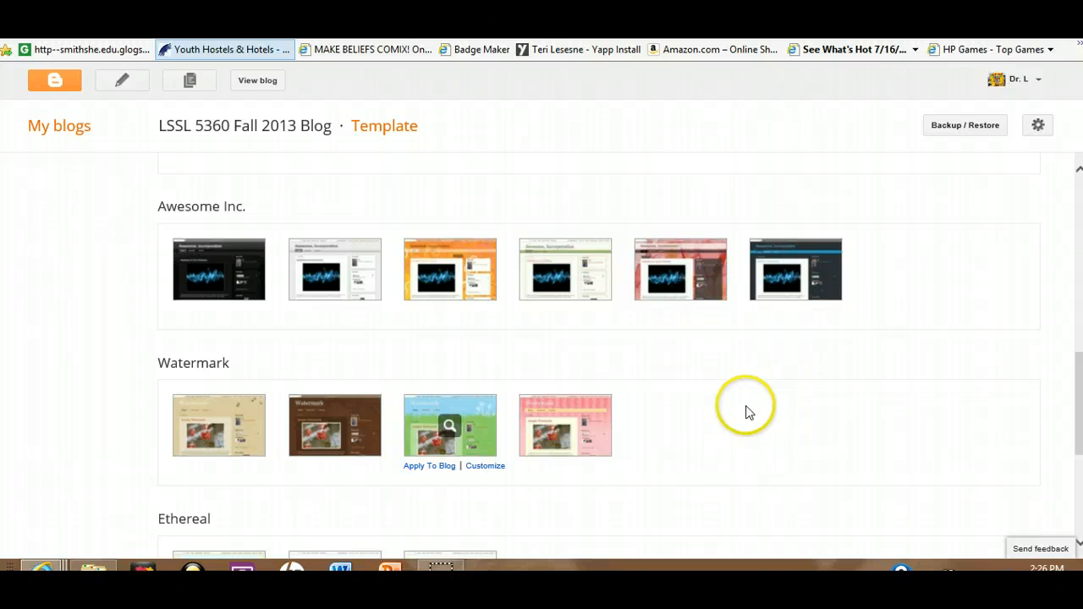
click(249, 80)
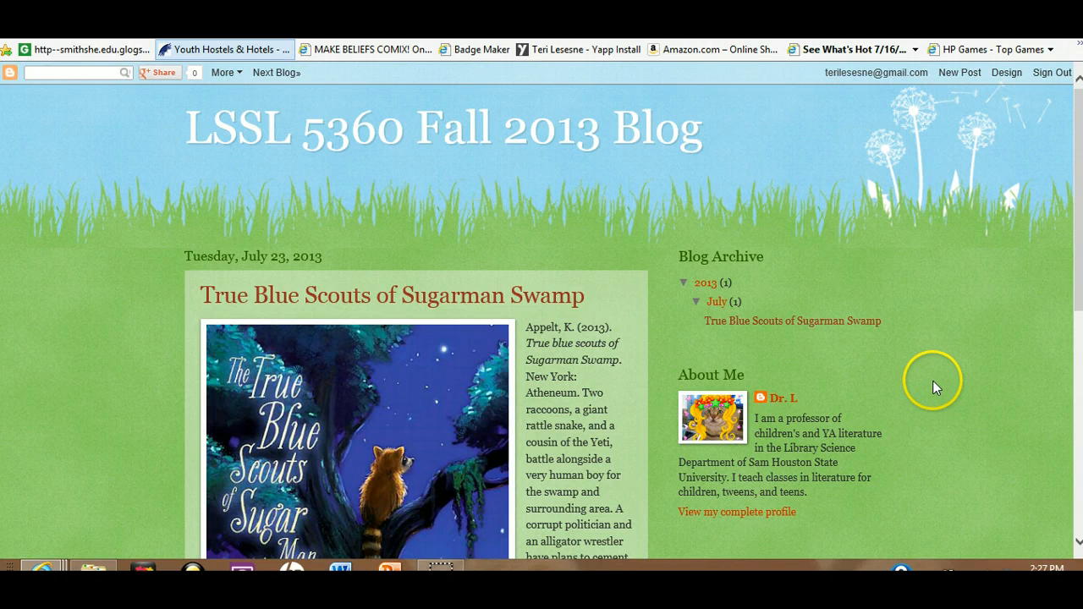
- Return to the blog's template page and open the basic blog settings to review them
click(1007, 74)
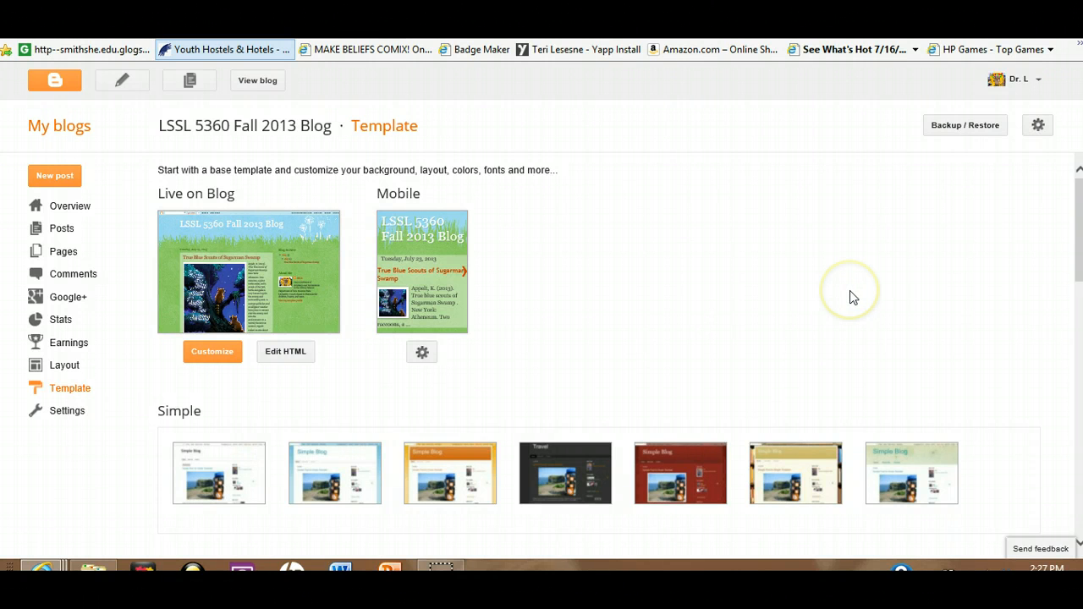
scroll(824, 290, down, 2)
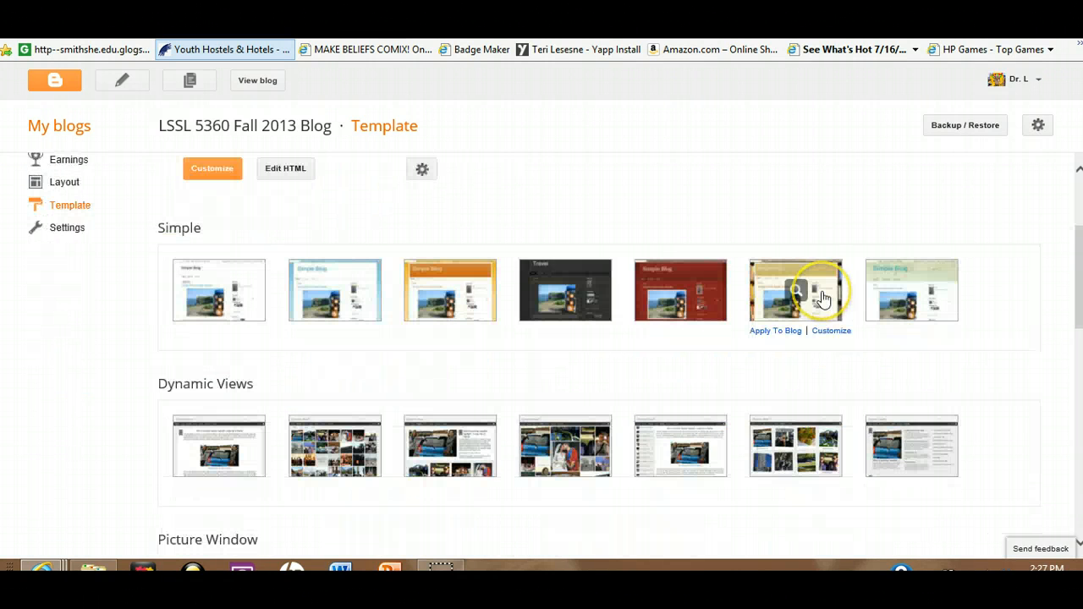
click(66, 236)
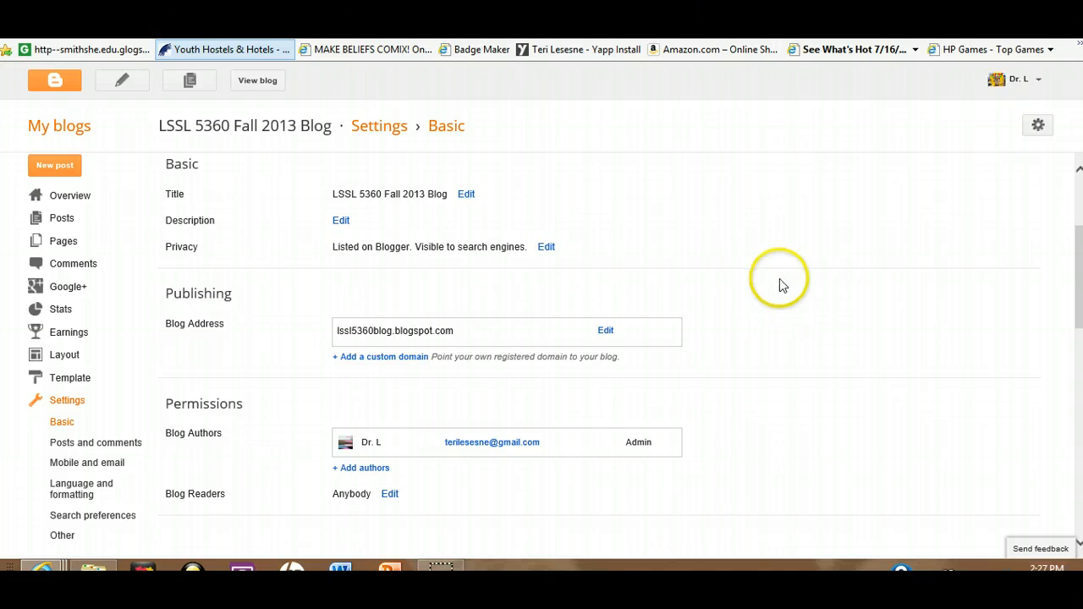
- View the blog and examine its archive entries, profile section, and the full book post down to the comments line
click(257, 85)
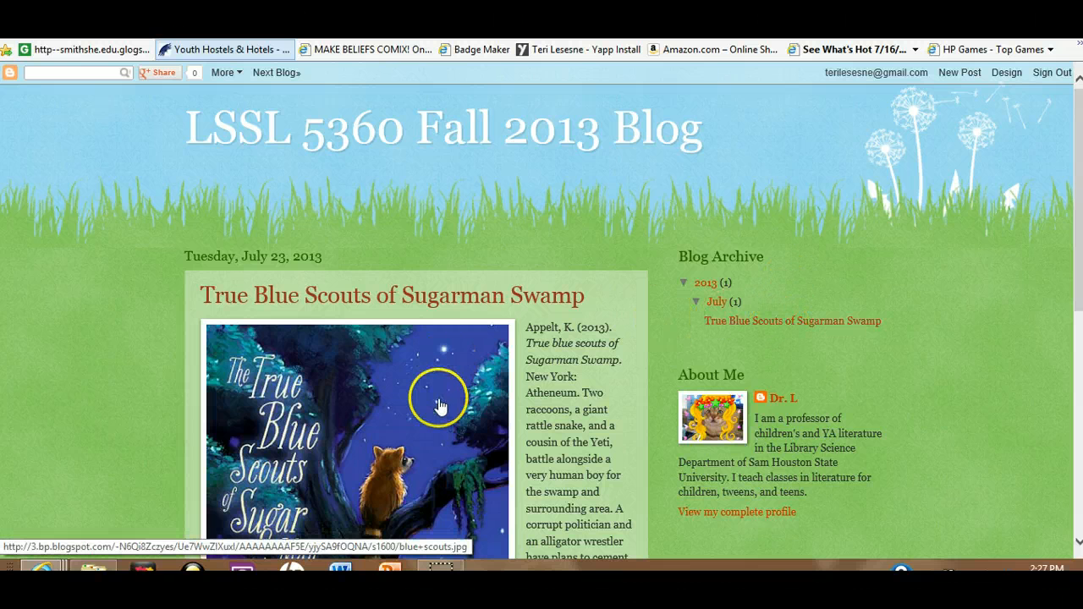
scroll(440, 406, down, 2)
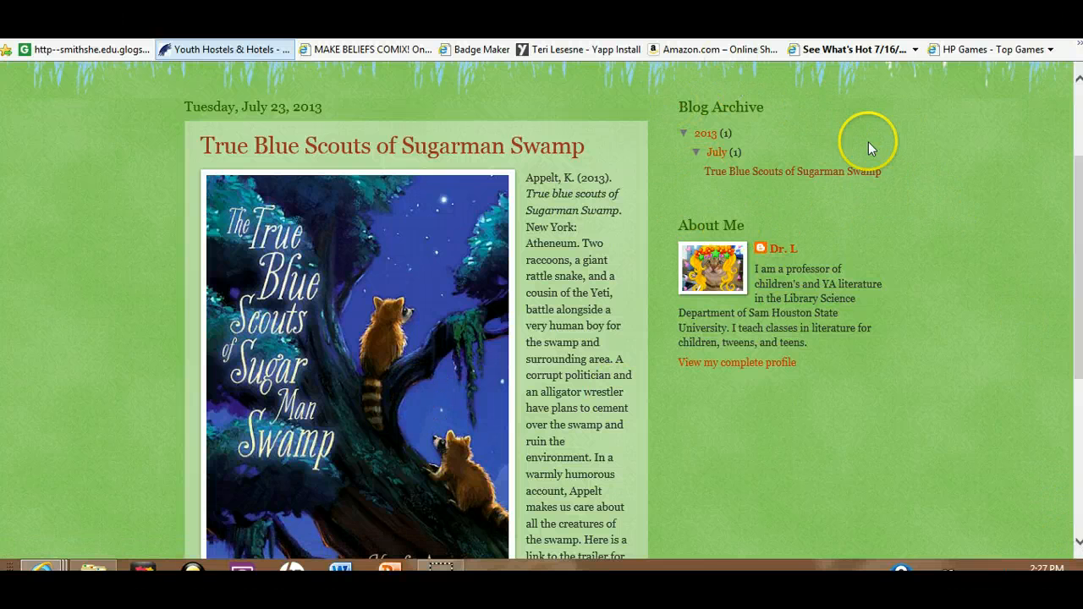
click(715, 135)
click(773, 178)
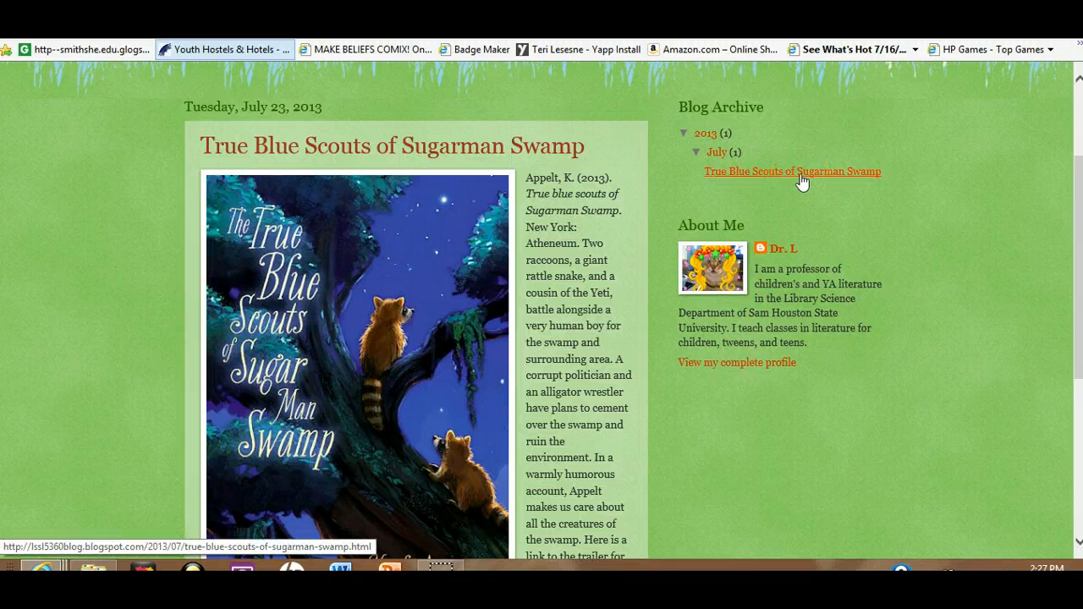
click(800, 181)
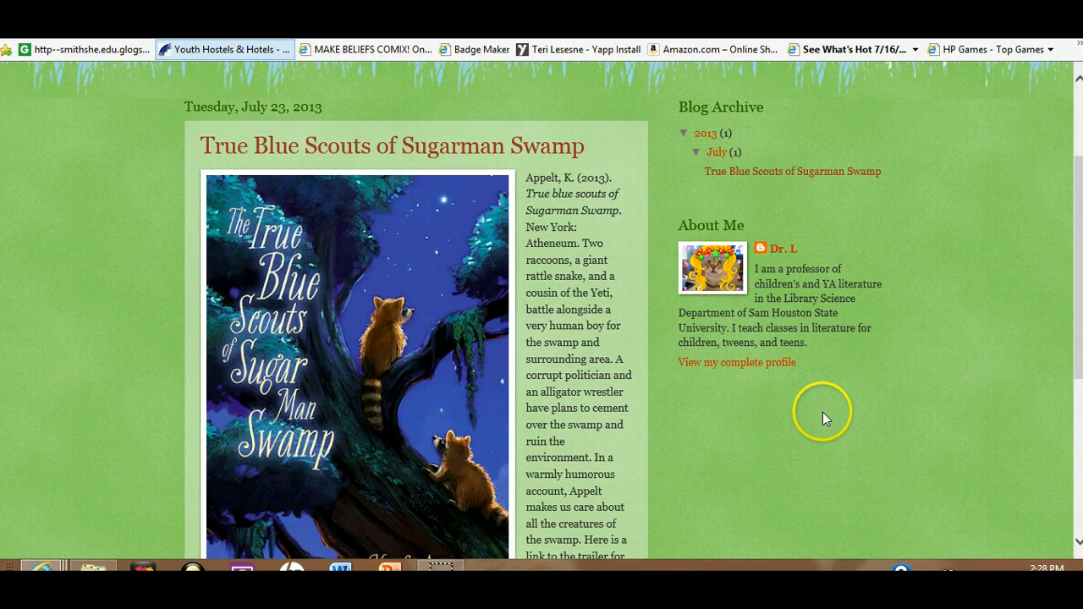
scroll(823, 418, down, 2)
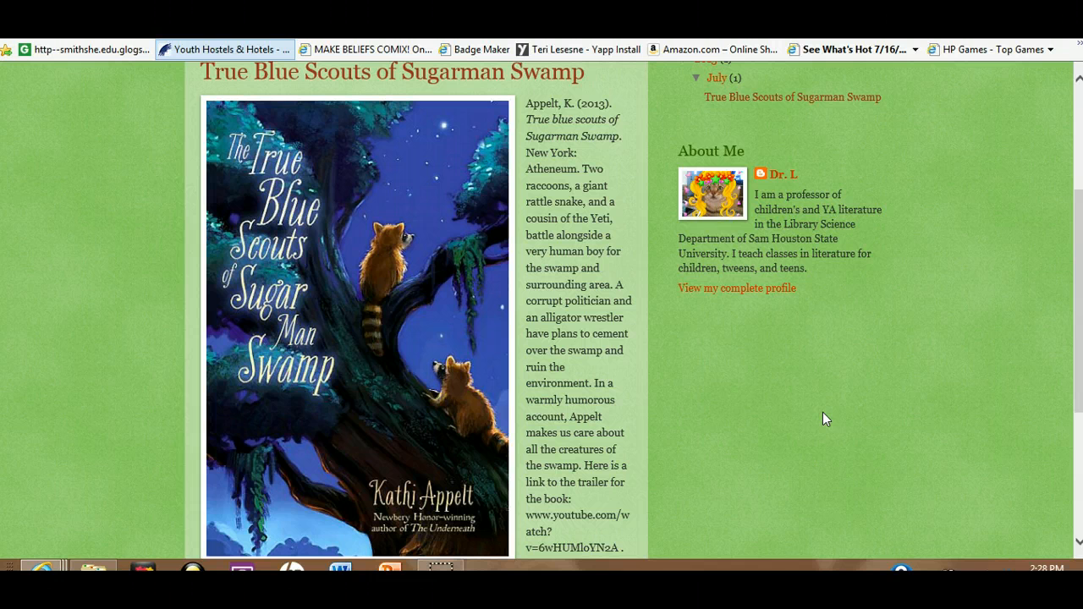
scroll(823, 418, up, 2)
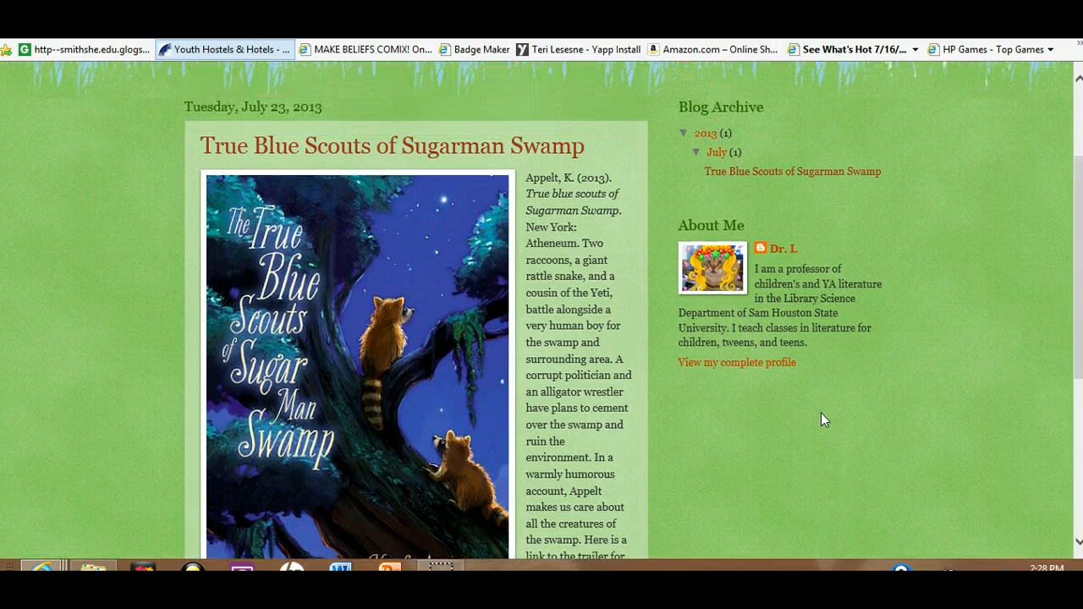
scroll(821, 418, down, 6)
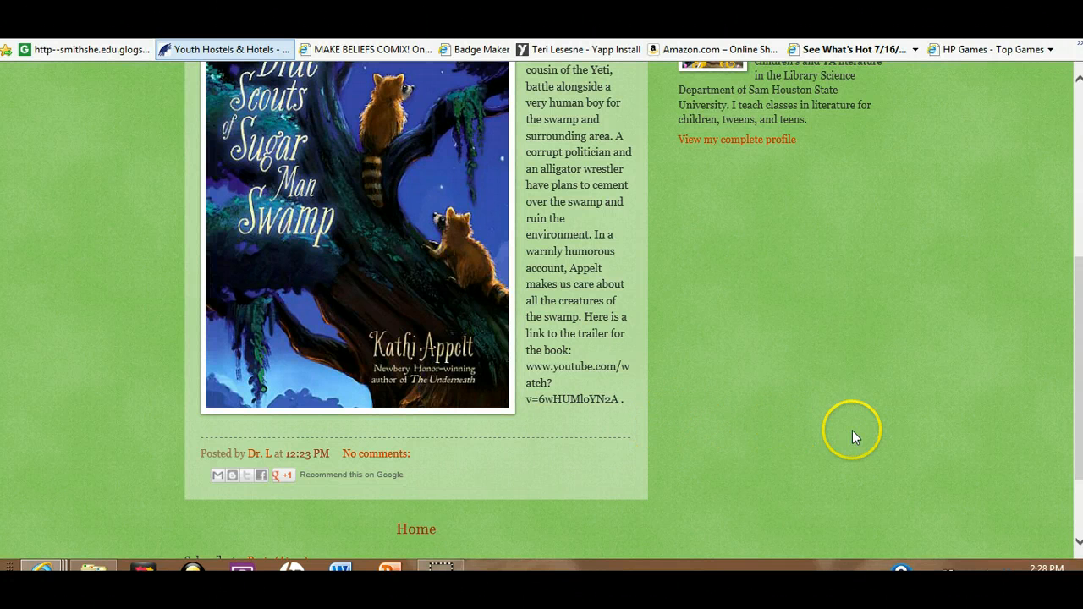
scroll(855, 429, up, 10)
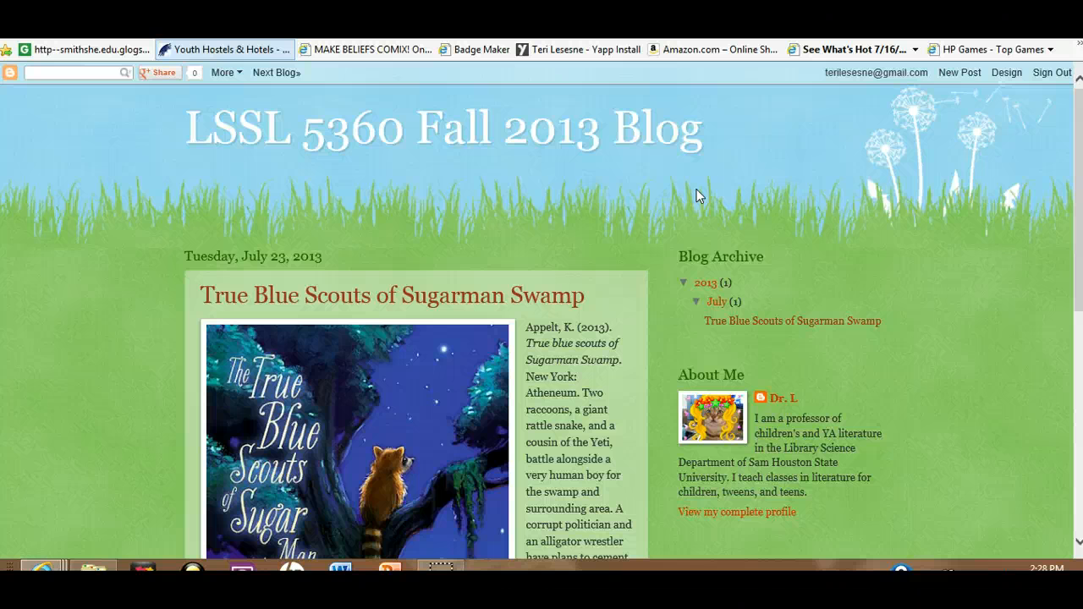
click(673, 192)
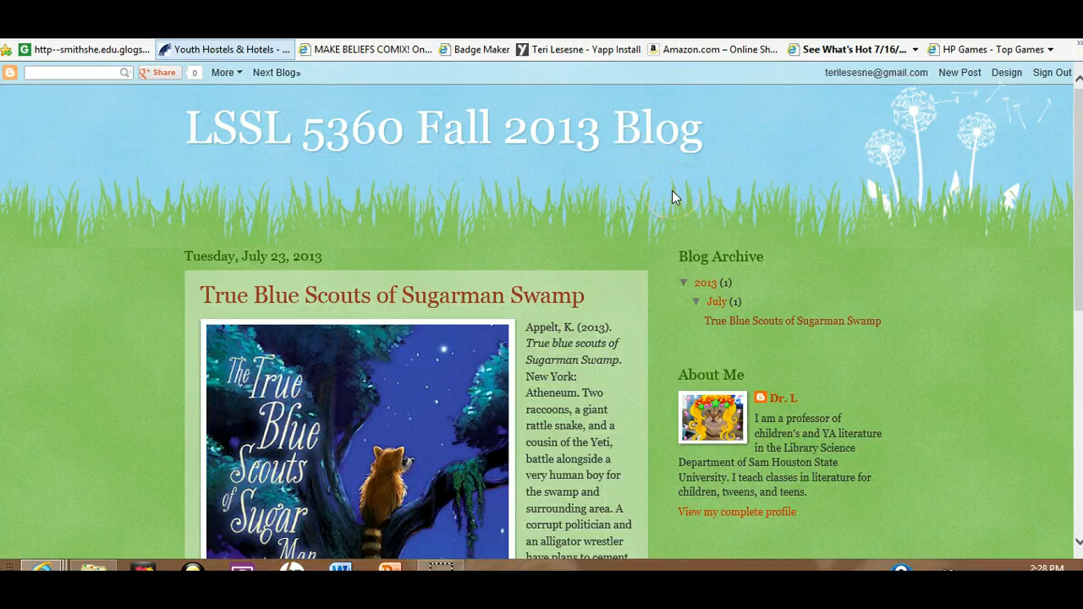